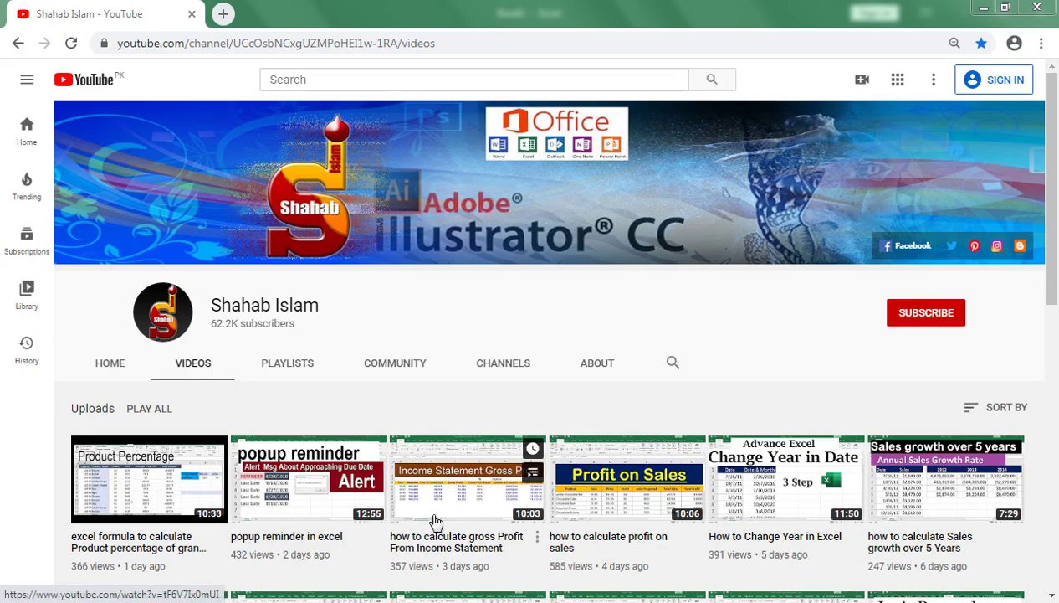
- Switch from the YouTube channel page to the blank Book1 workbook in Excel
mouse_move(278, 601)
click(367, 527)
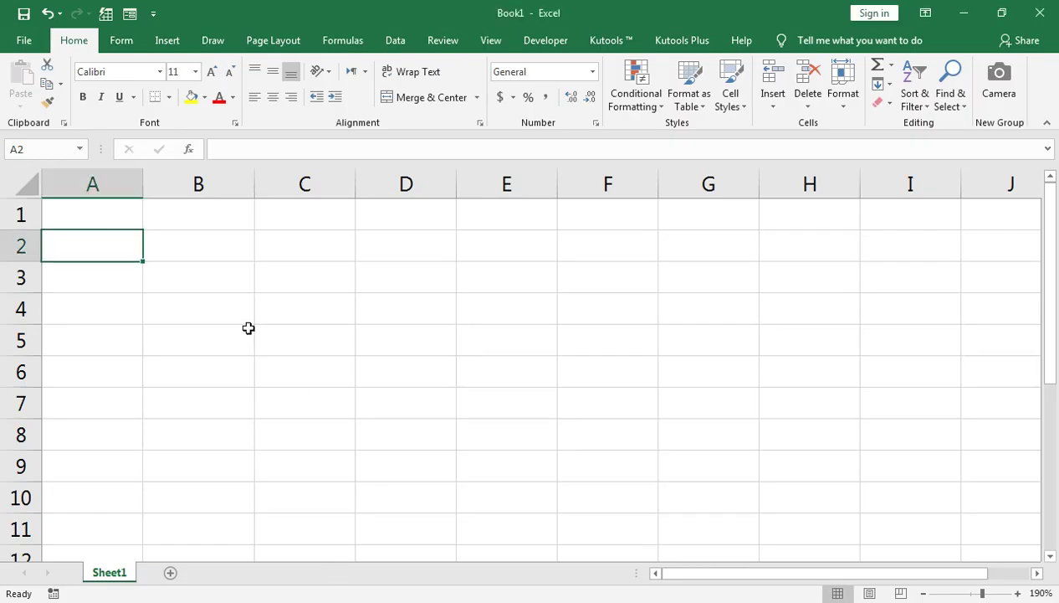
- Enter 1/1/2020 in cell A1, fill the daily date series down to A5, and clear the filled cells
click(131, 215)
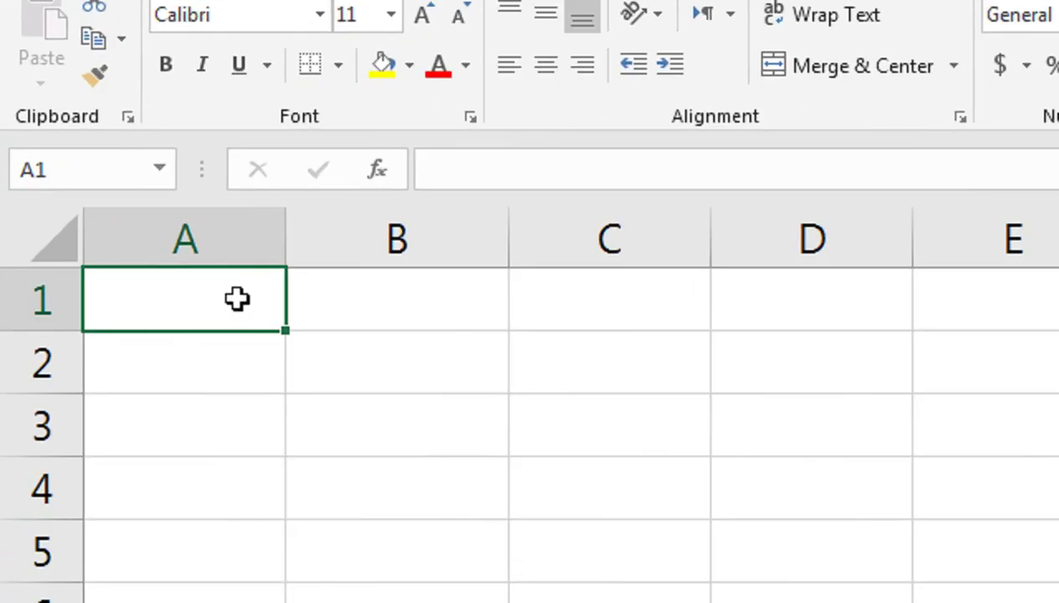
text(1/1/)
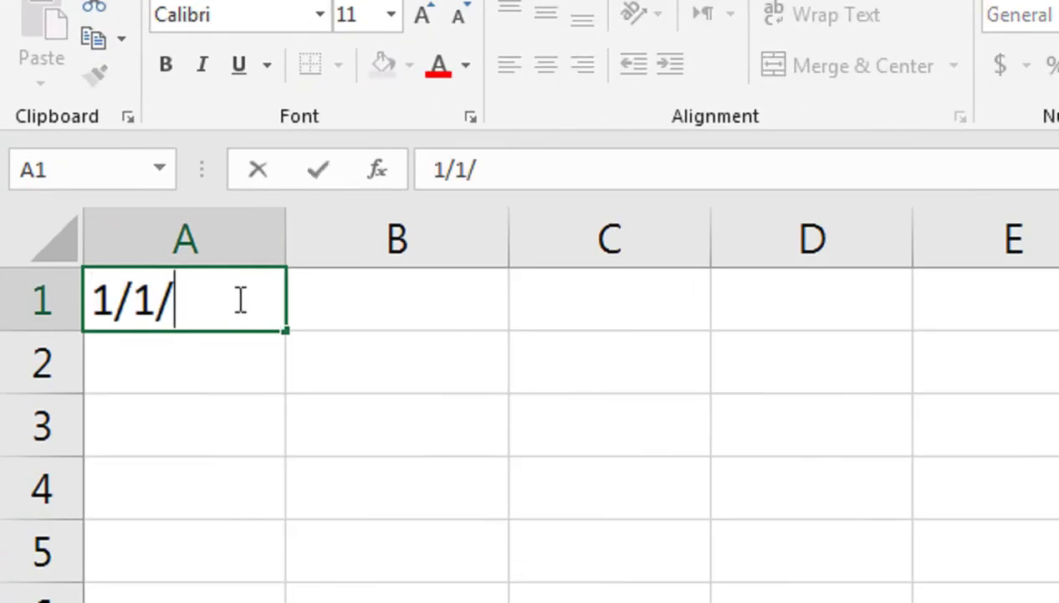
text(2020)
key(Return)
click(237, 298)
drag(284, 335, 279, 547)
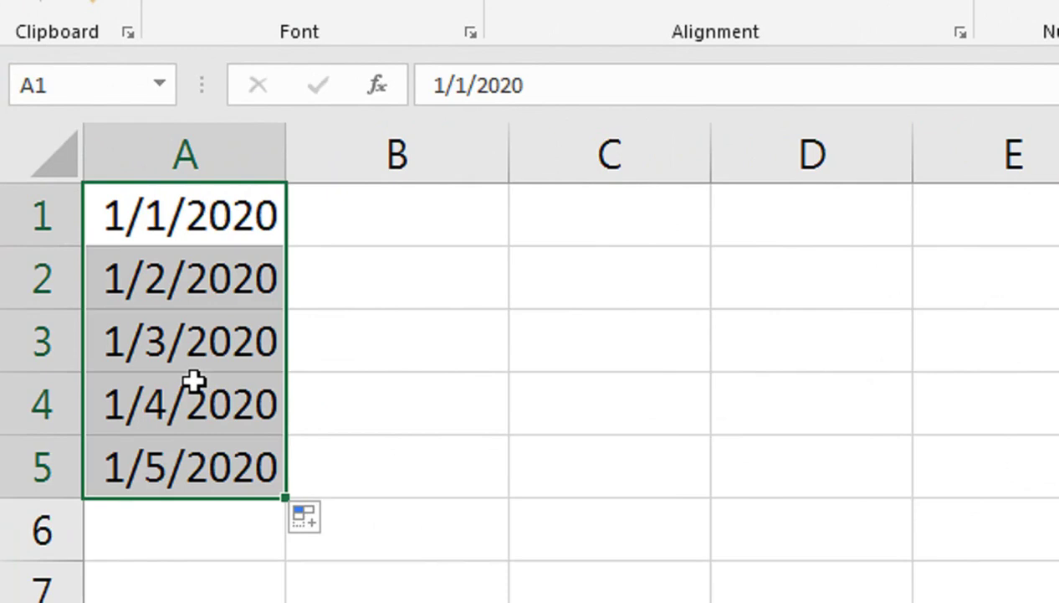
key(Delete)
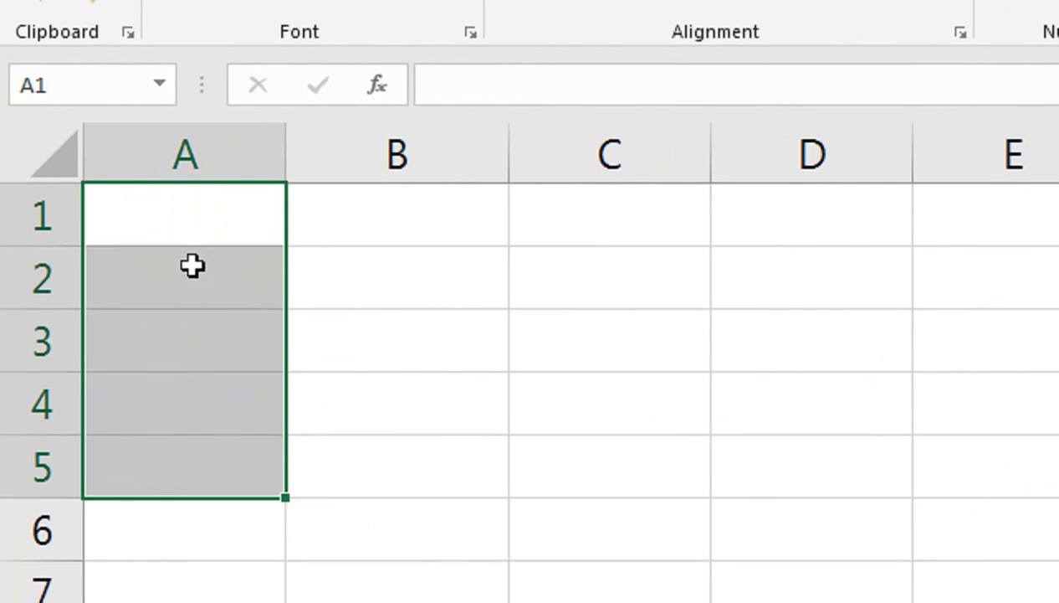
- Start a RANDBETWEEN formula in cell A1 with DATE(2020,1,1) as its bottom argument
click(204, 223)
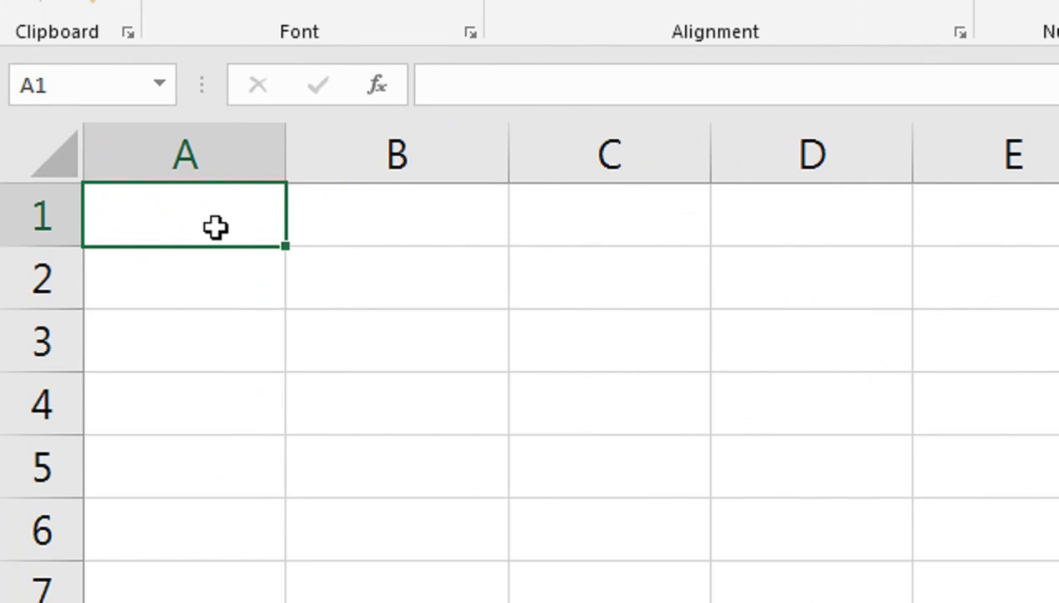
text(=RAN)
key(Down)
key(Tab)
text(DAT)
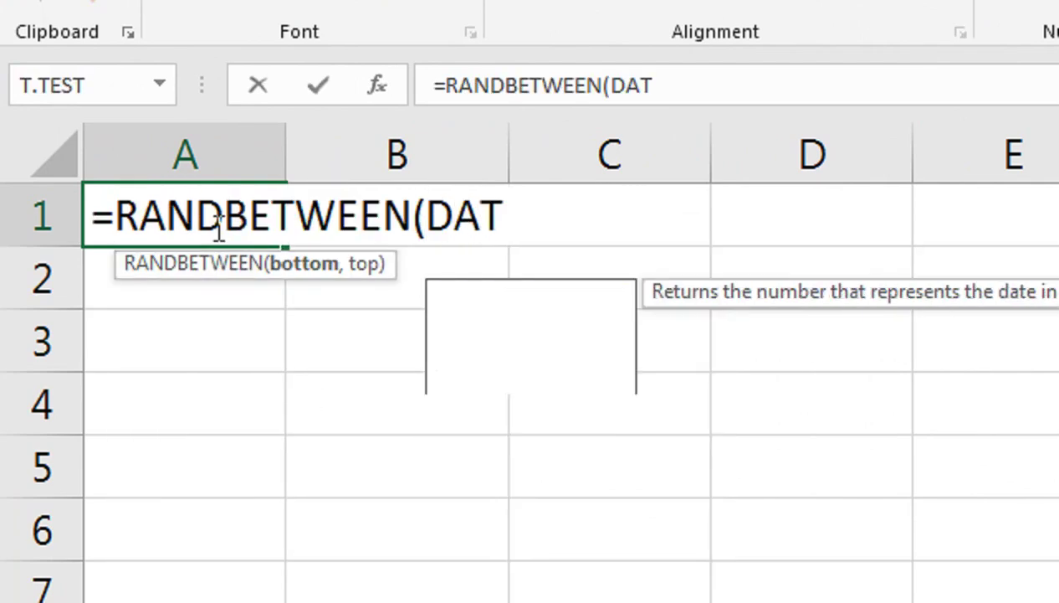
key(Tab)
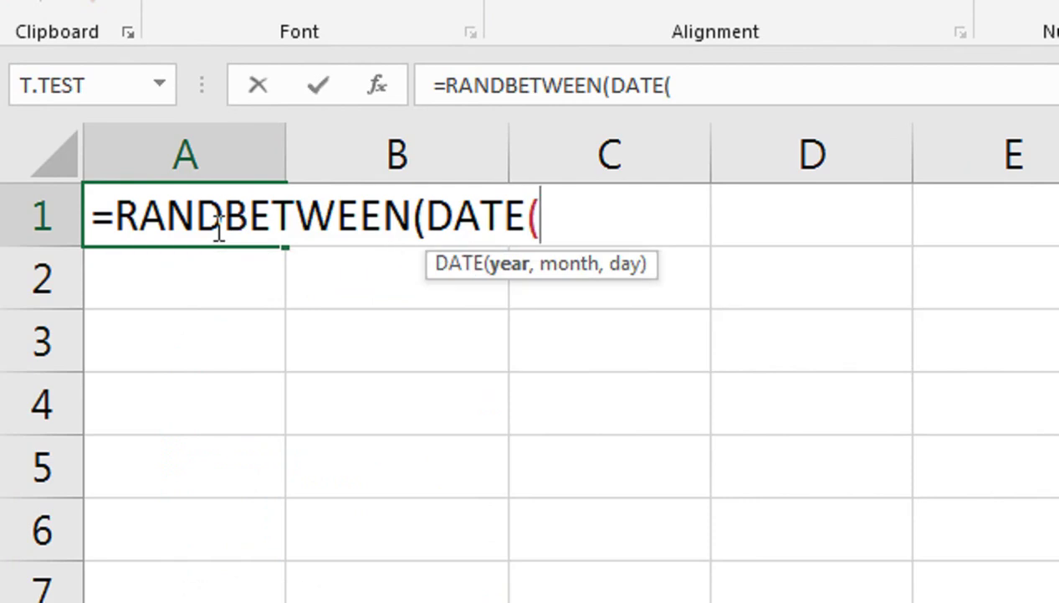
text(2020)
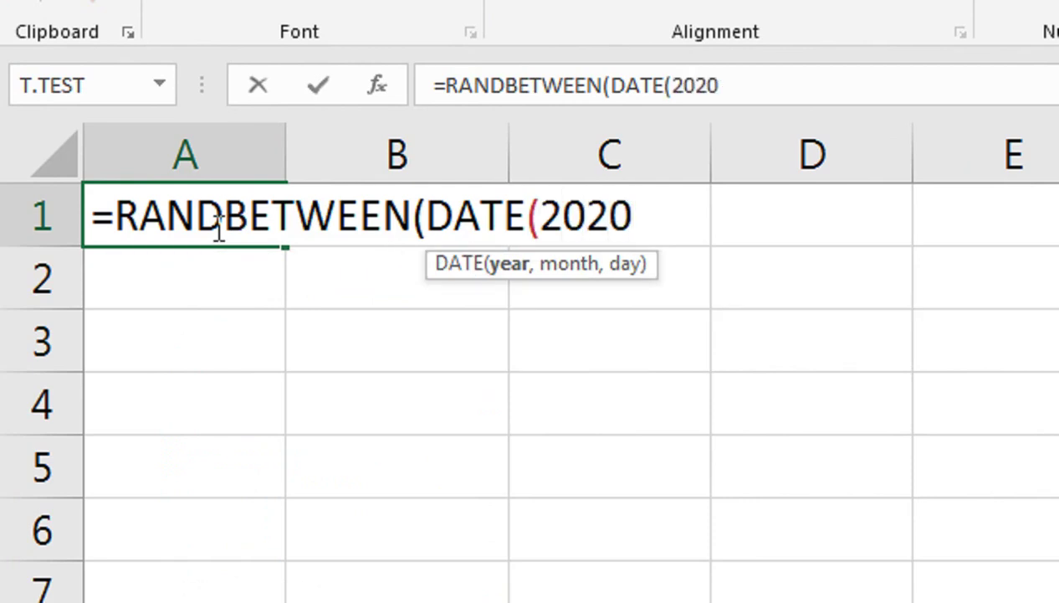
text(,1)
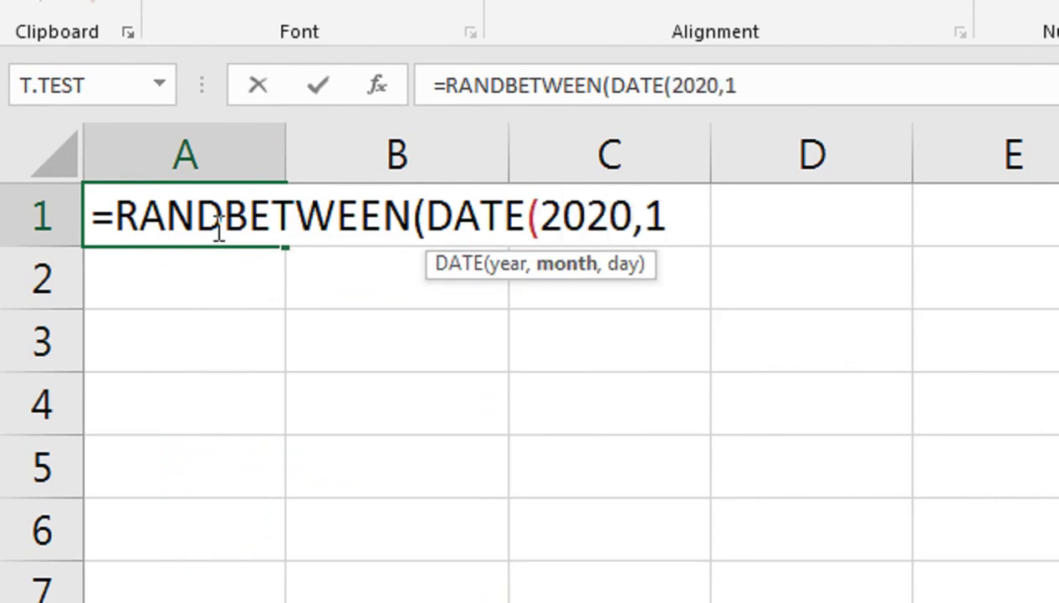
text(,)
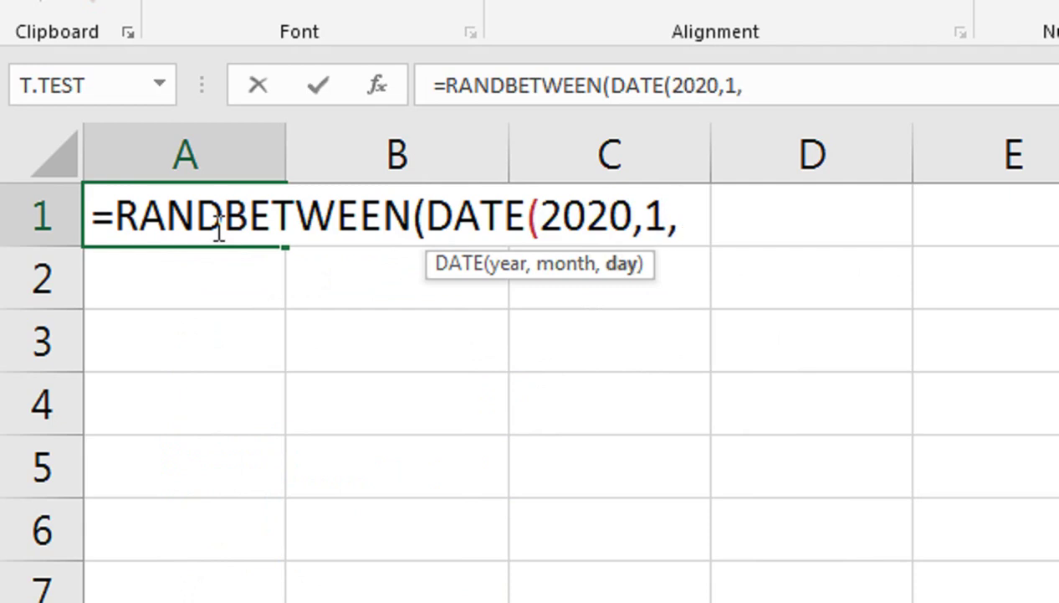
text(1)
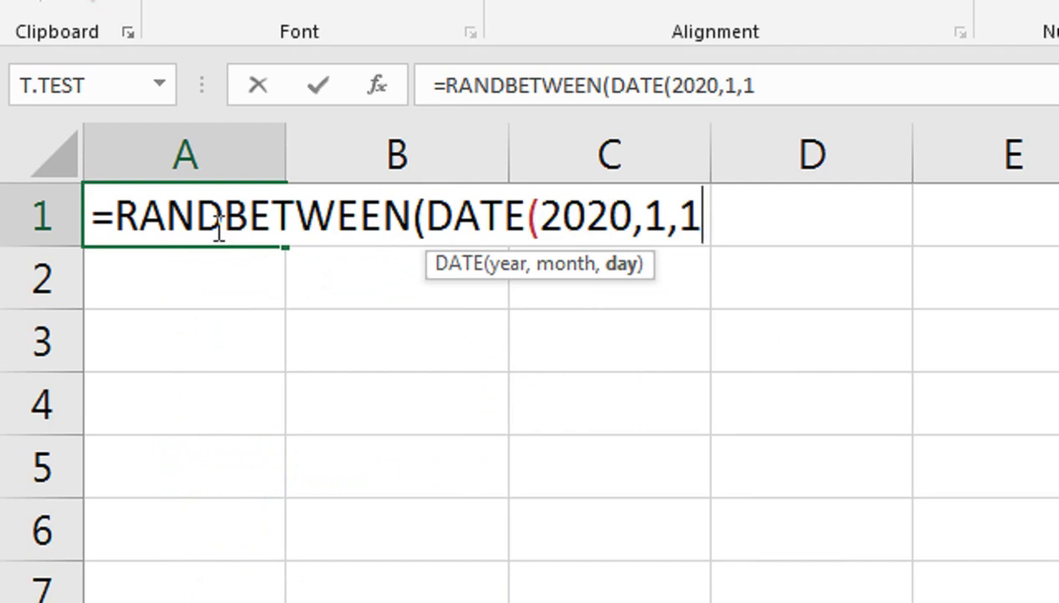
text())
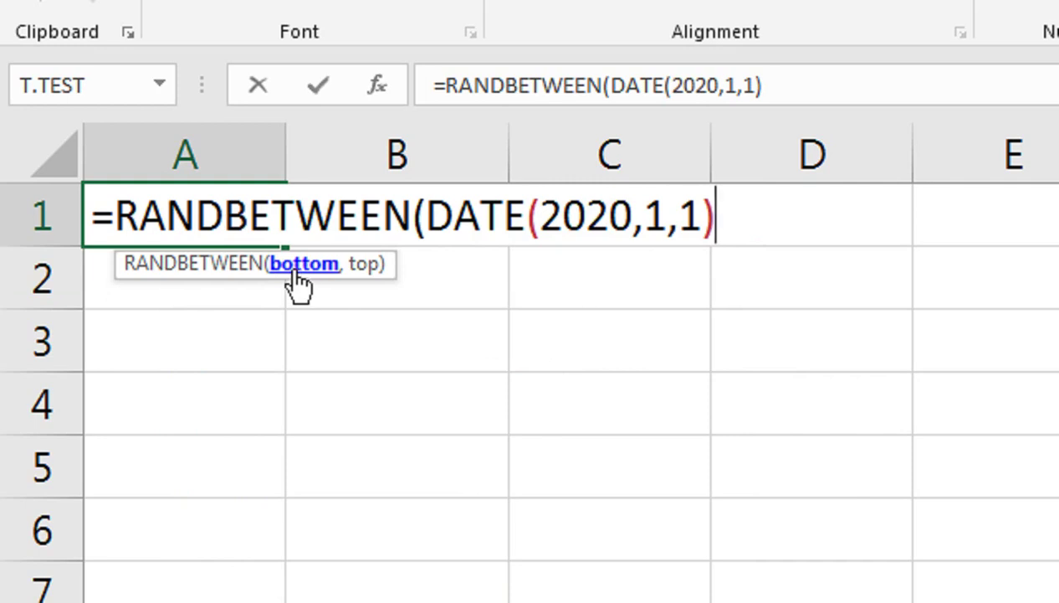
text(,)
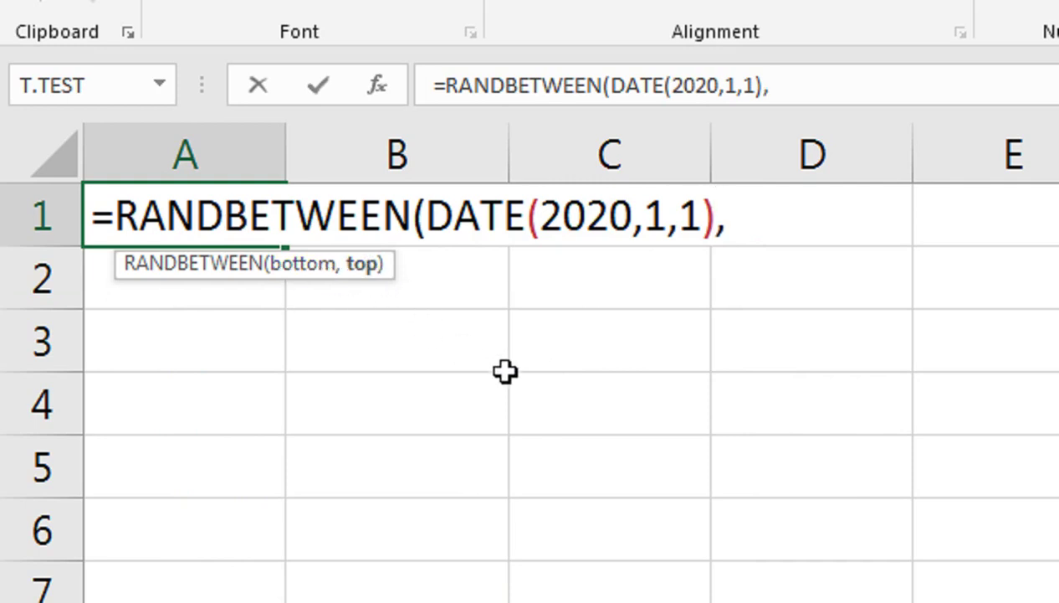
- Give the RANDBETWEEN formula the top argument (2024,1,1), close its parentheses, and try to enter it
text((2020)
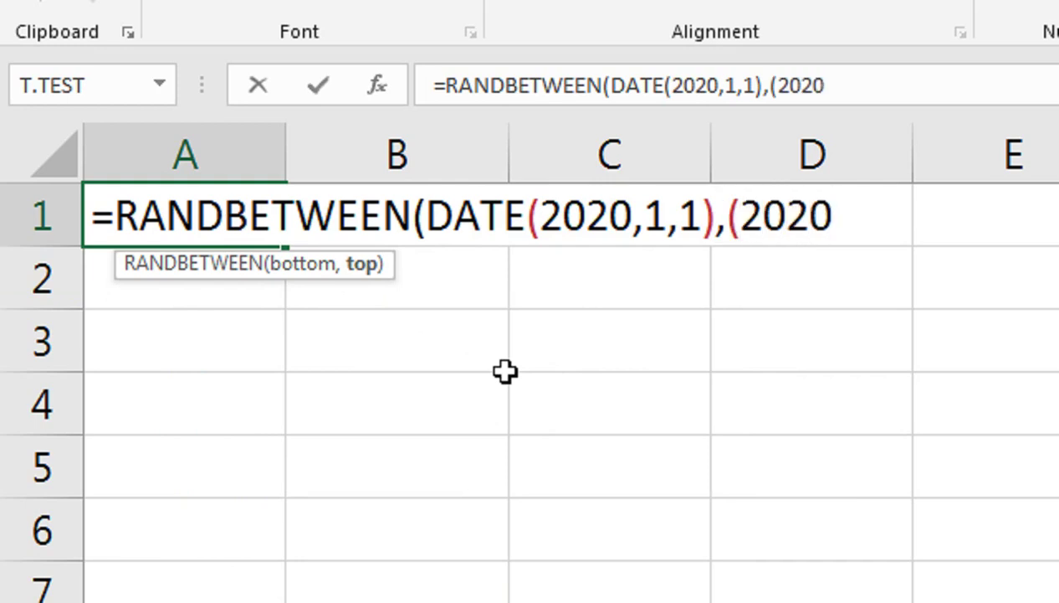
key(BackSpace)
key(BackSpace)
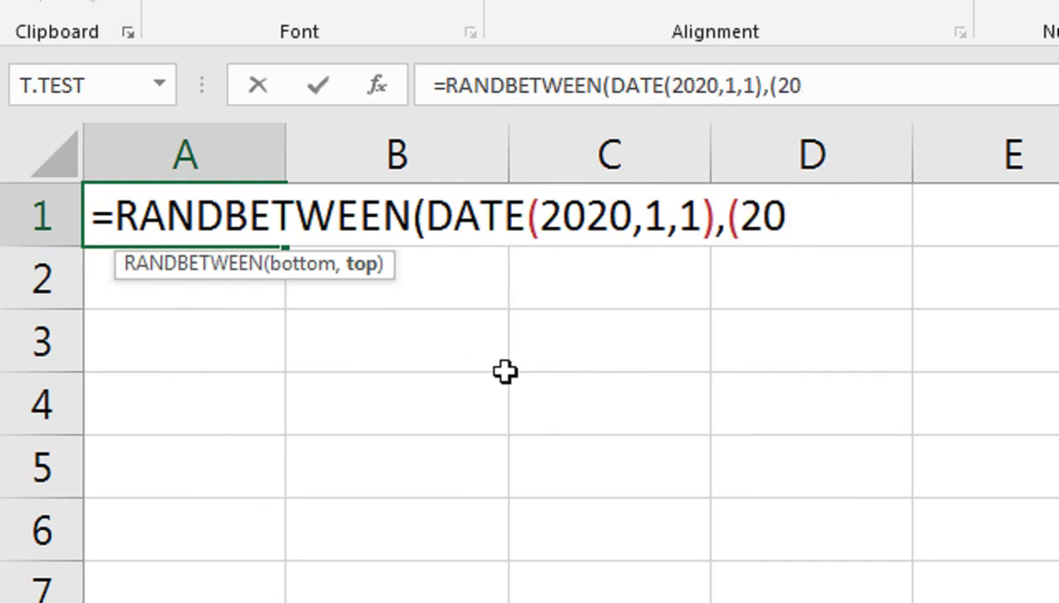
text(22,)
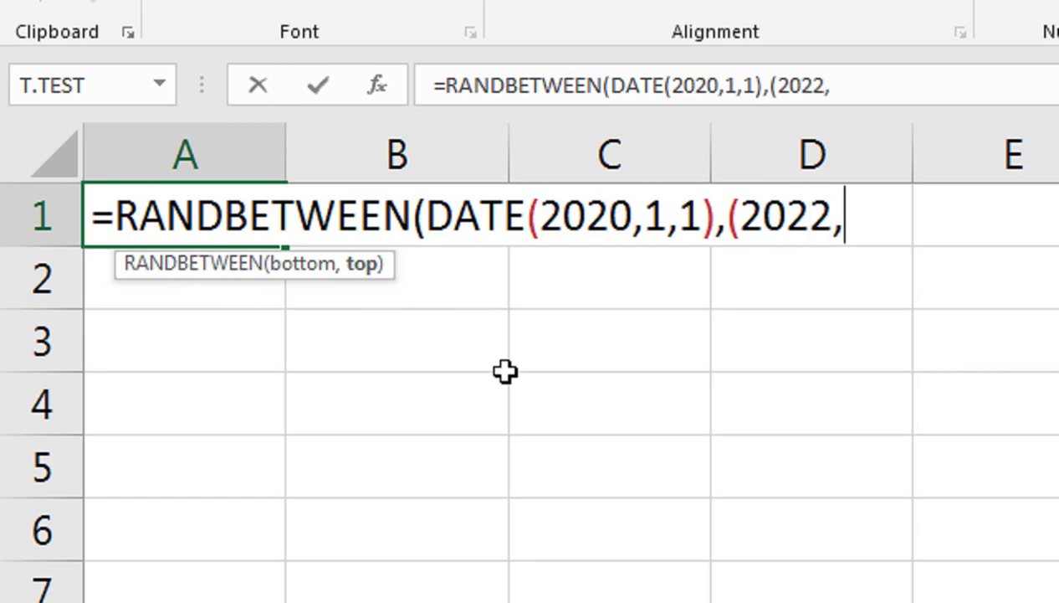
key(BackSpace)
key(BackSpace)
text(4)
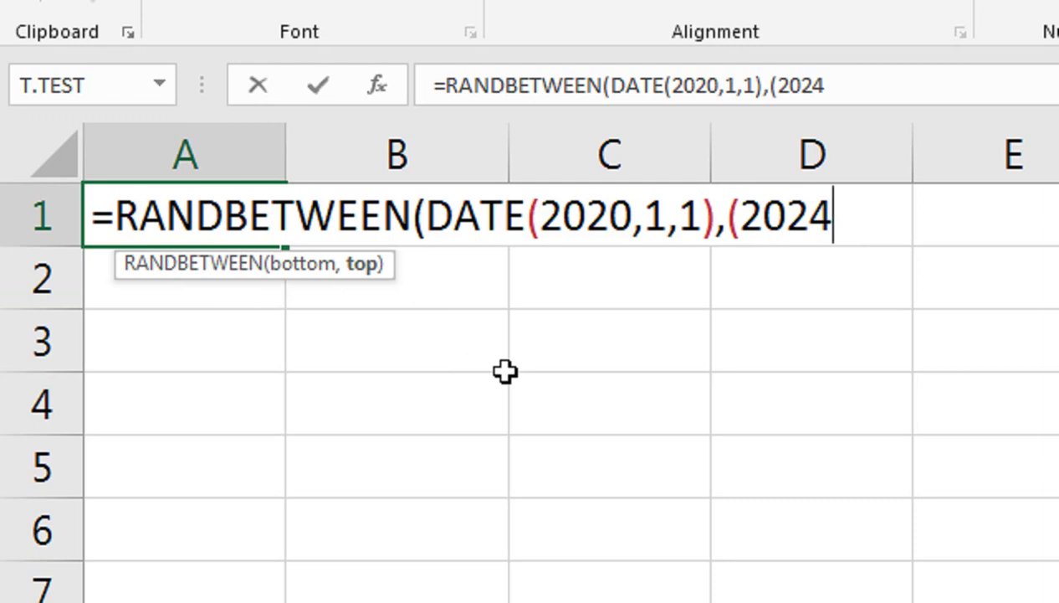
text(,1)
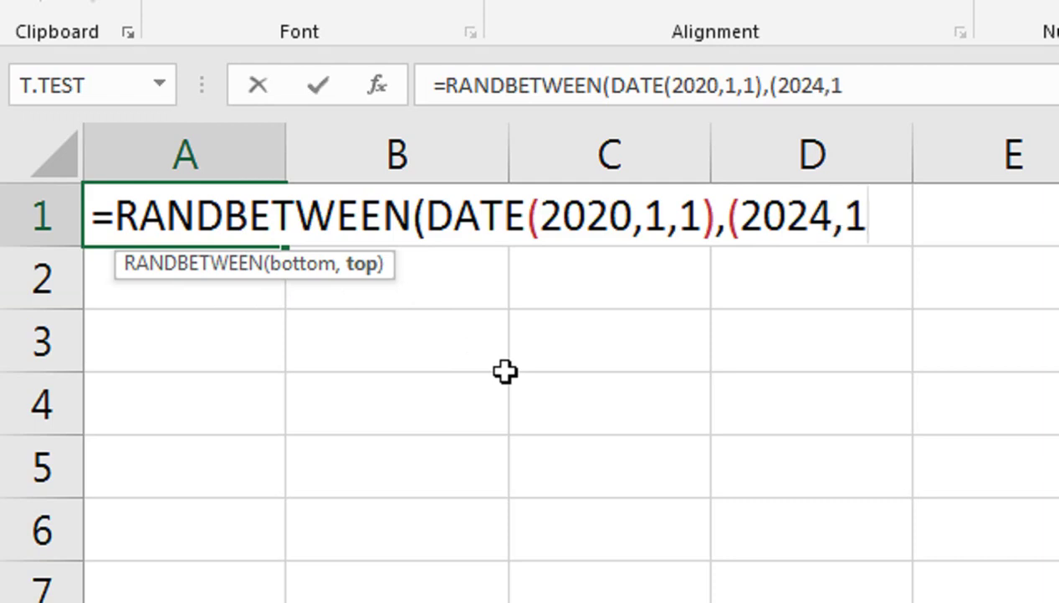
text(,1)
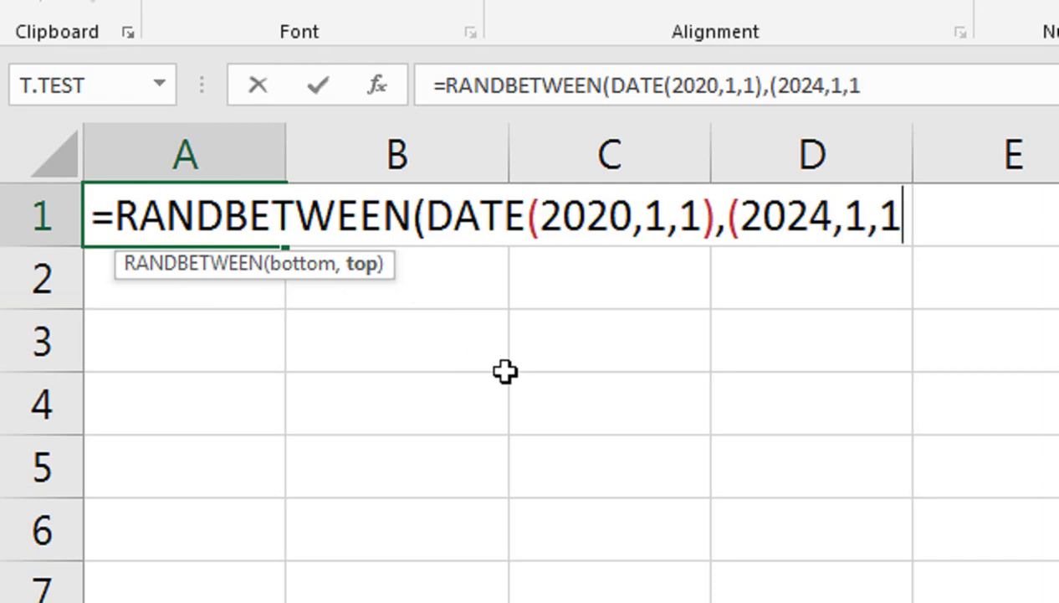
text()))
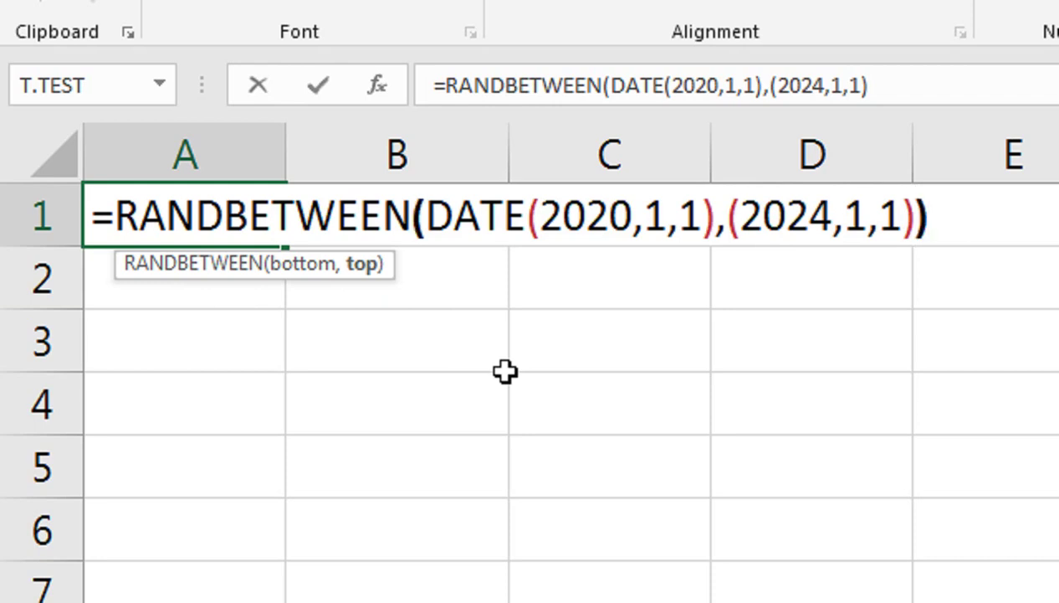
key(Return)
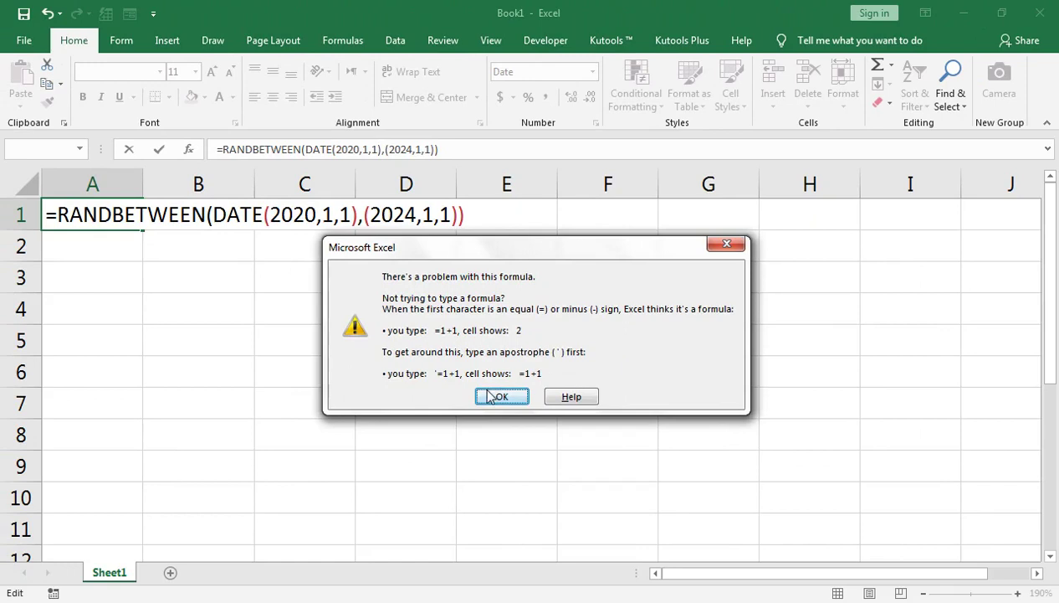
- Dismiss the formula error and correct the top argument in A1 to DATE(2024,1,1)
click(493, 396)
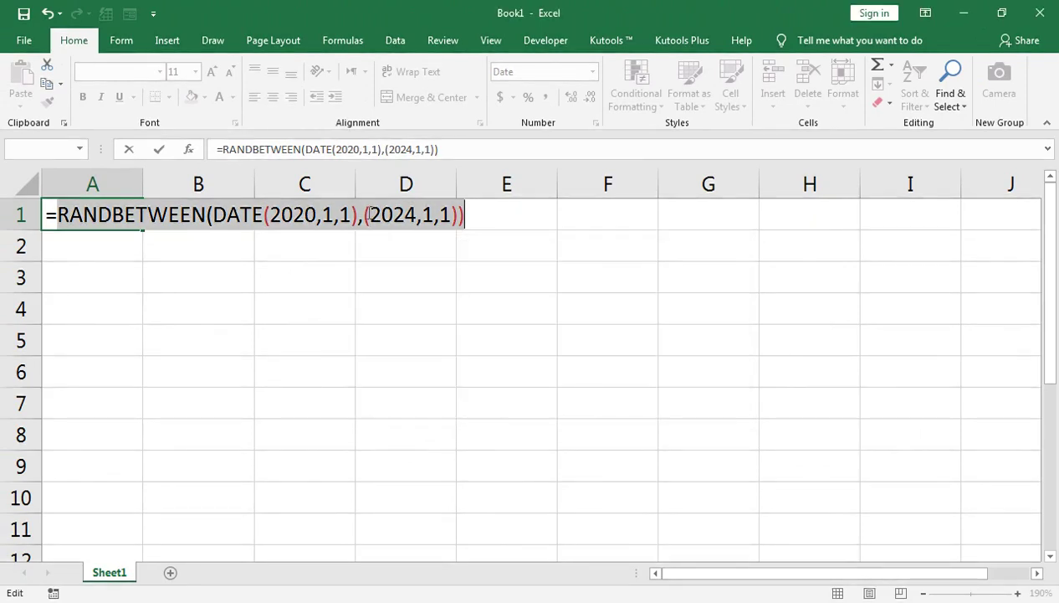
click(361, 214)
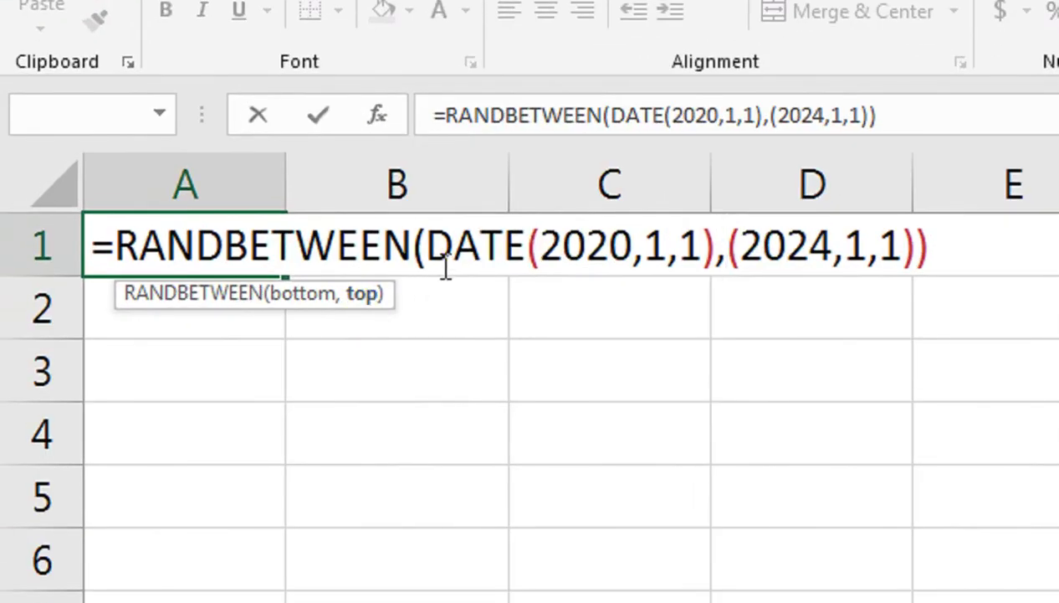
text(DA)
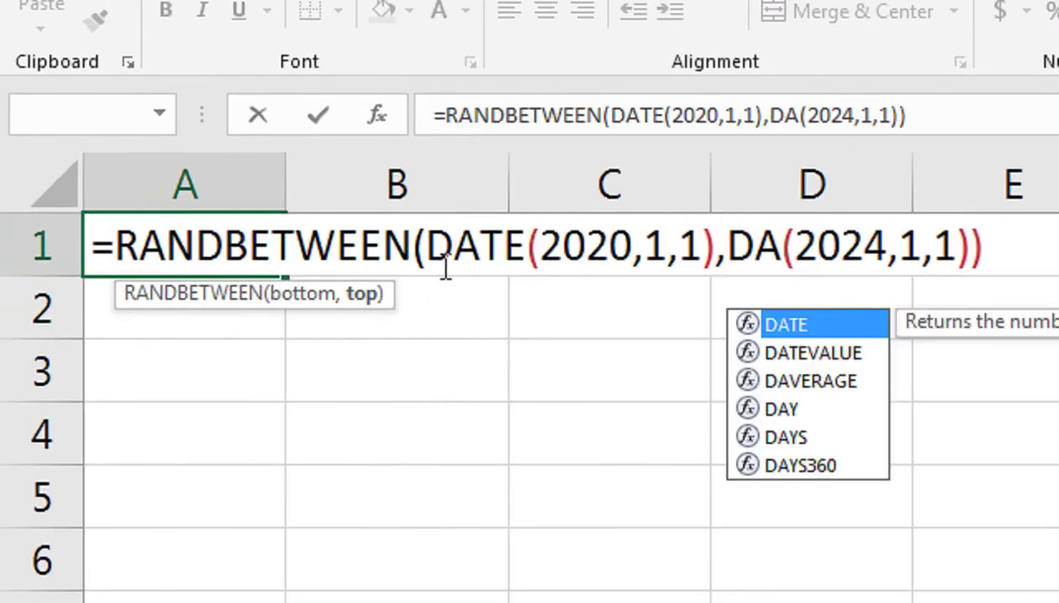
text(TE)
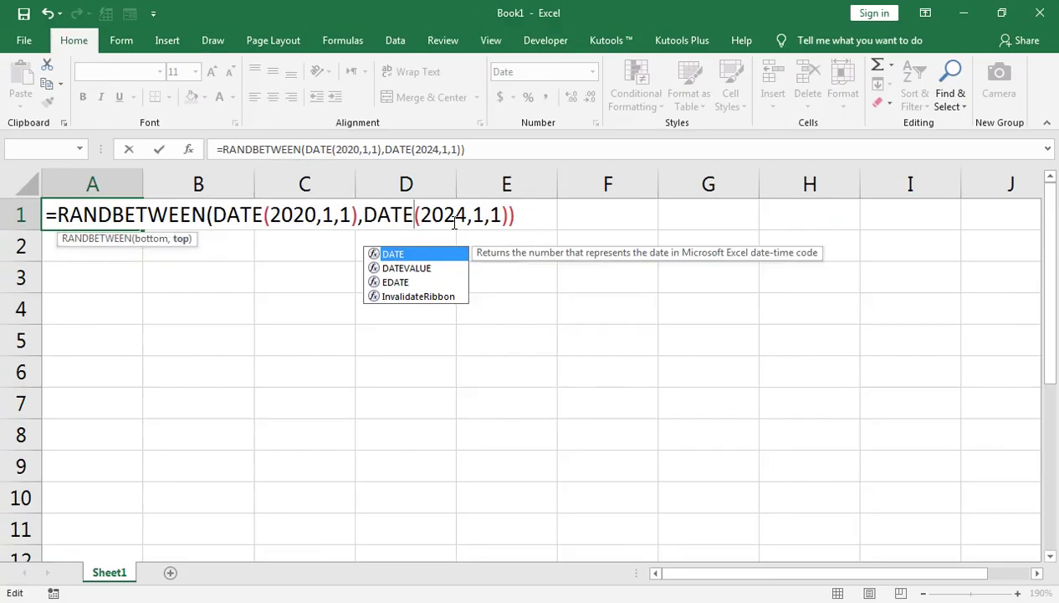
key(Return)
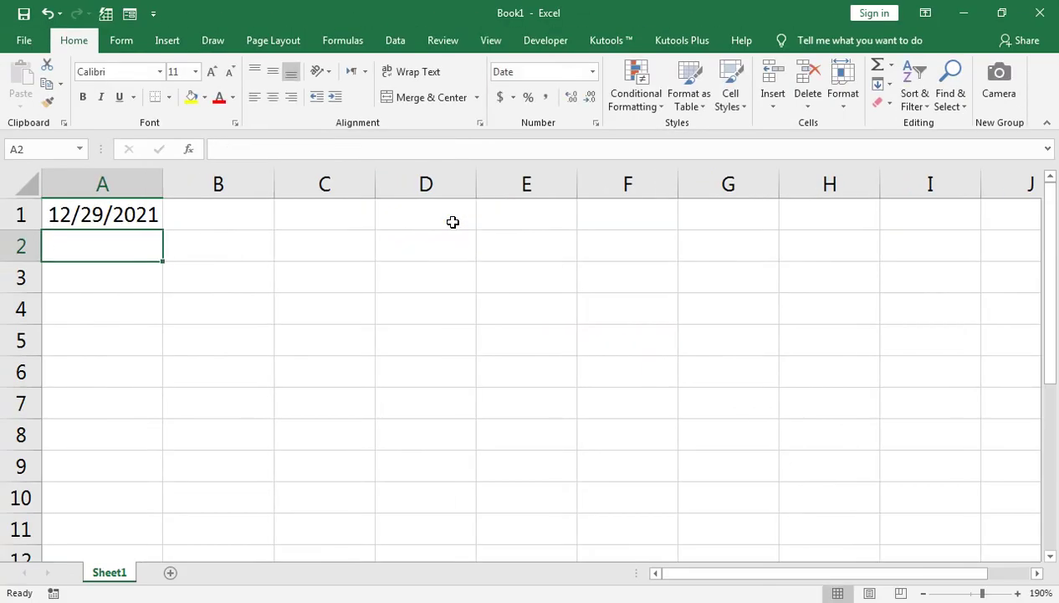
- Copy the random-date formula from cell A1 down column A through A9
click(143, 214)
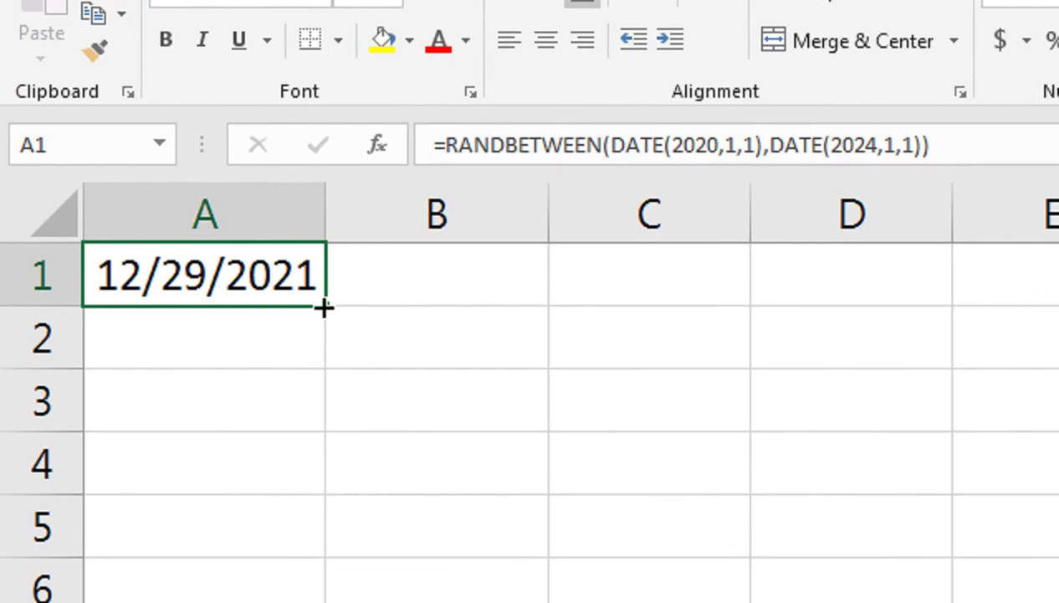
drag(324, 308, 324, 494)
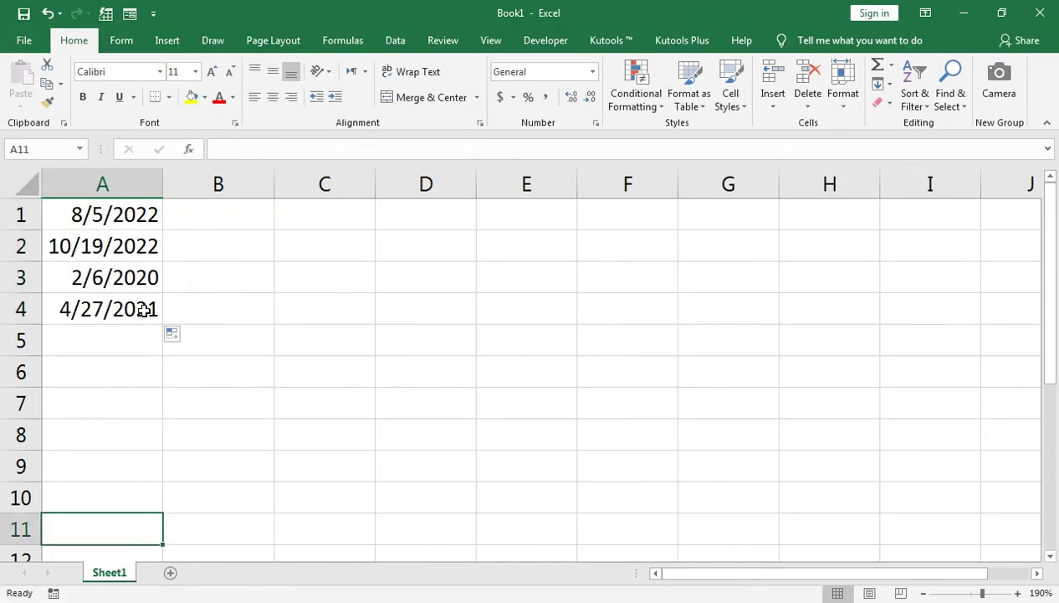
click(144, 309)
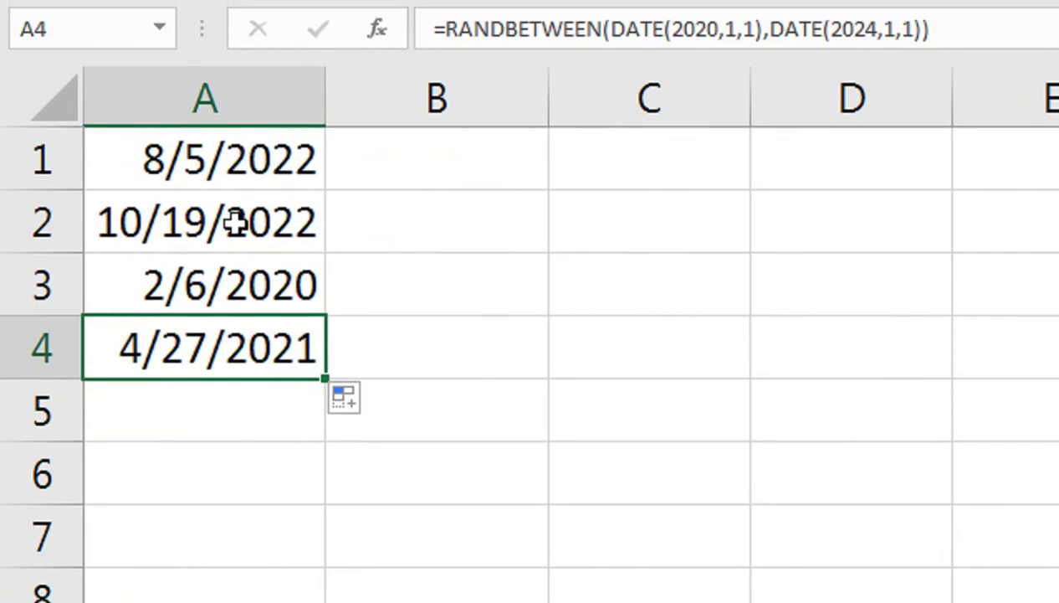
drag(325, 385, 319, 466)
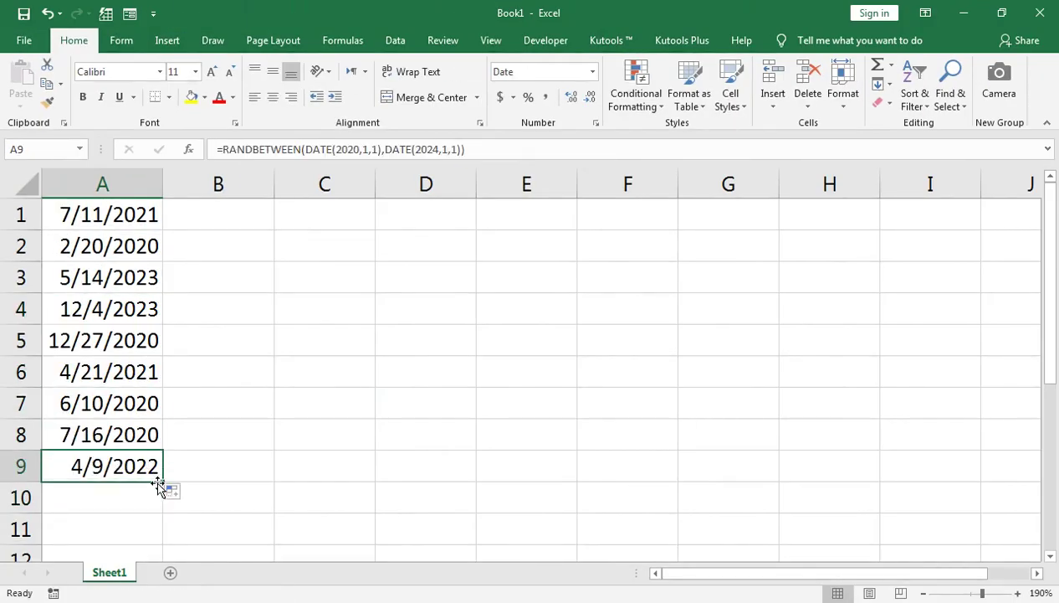
- Continue filling the random-date formula from A9 down column A to row 24
drag(163, 481, 135, 491)
scroll(133, 490, down, 1)
drag(163, 426, 148, 525)
scroll(149, 435, down, 3)
drag(162, 259, 163, 407)
- Extend the random-date formula down to A31 and open the fill options for the copied range
scroll(163, 405, up, 6)
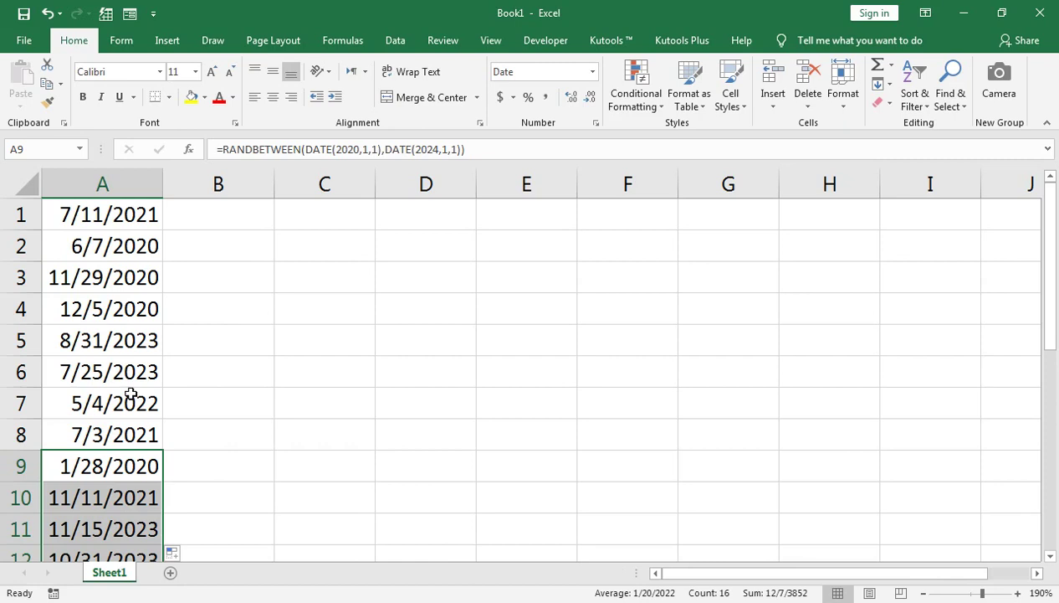
scroll(135, 405, down, 7)
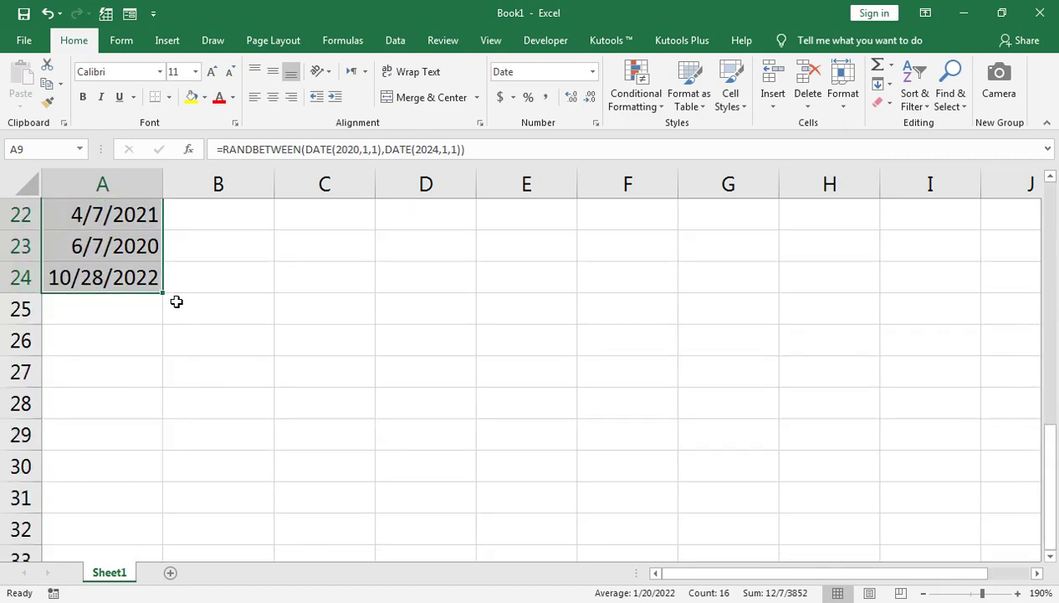
drag(163, 292, 151, 506)
scroll(149, 477, down, 2)
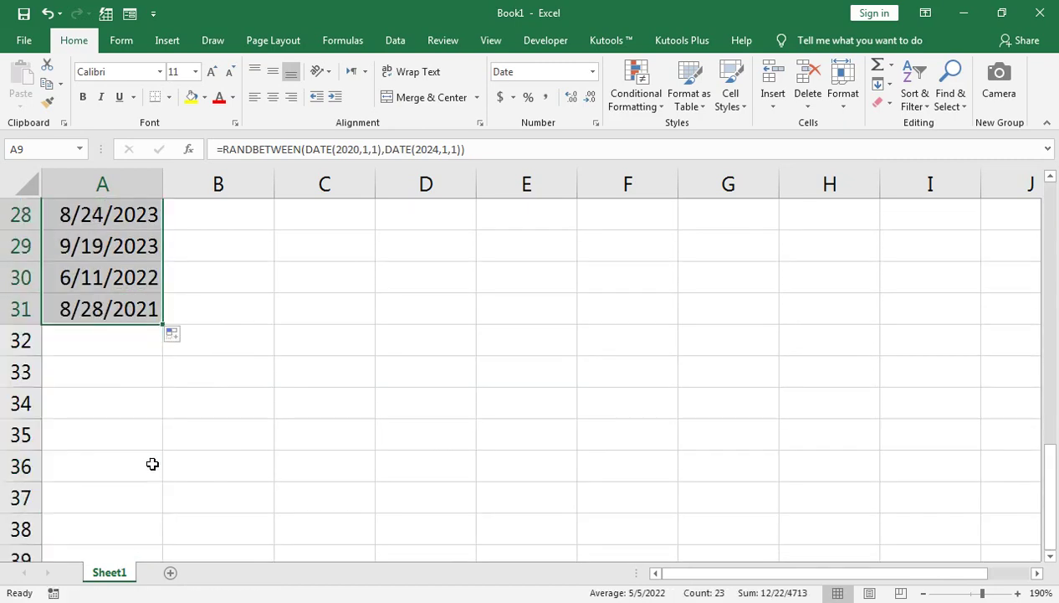
click(173, 333)
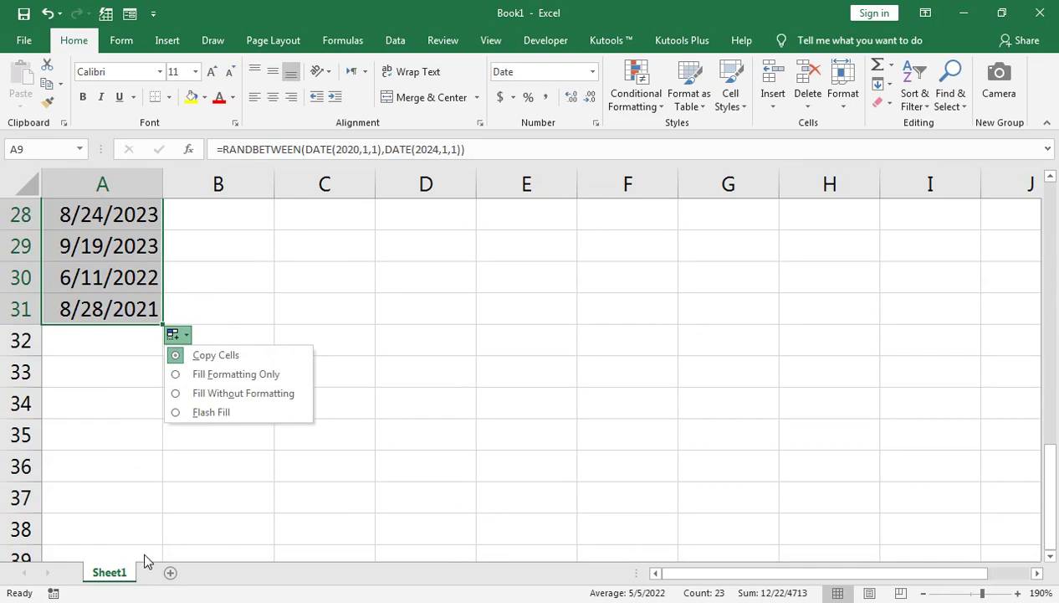
- Extend the random-date formula from A31 down column A to row 440
click(158, 330)
click(160, 320)
drag(160, 322, 104, 500)
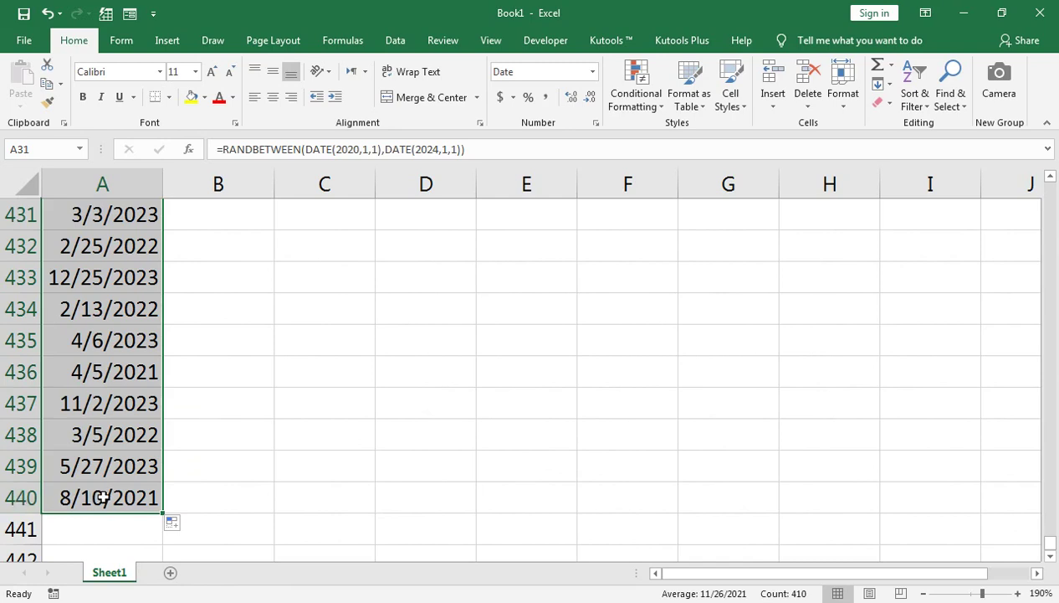
- Return to the top of the sheet and start and leave blank edits in B1 to watch the random dates recalculate
key(Up)
scroll(180, 317, up, 10)
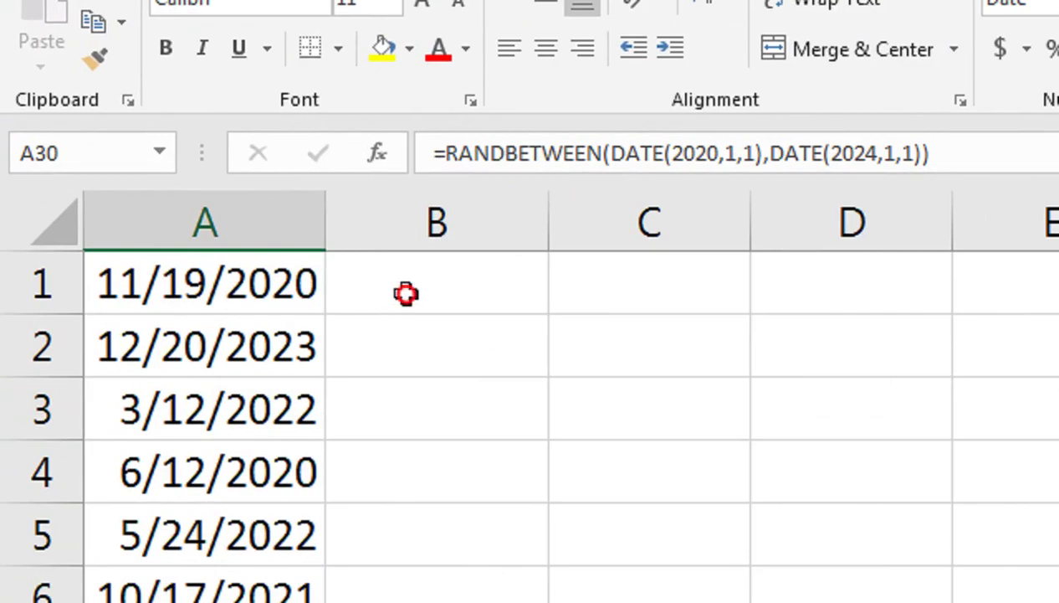
click(202, 218)
double_click(394, 294)
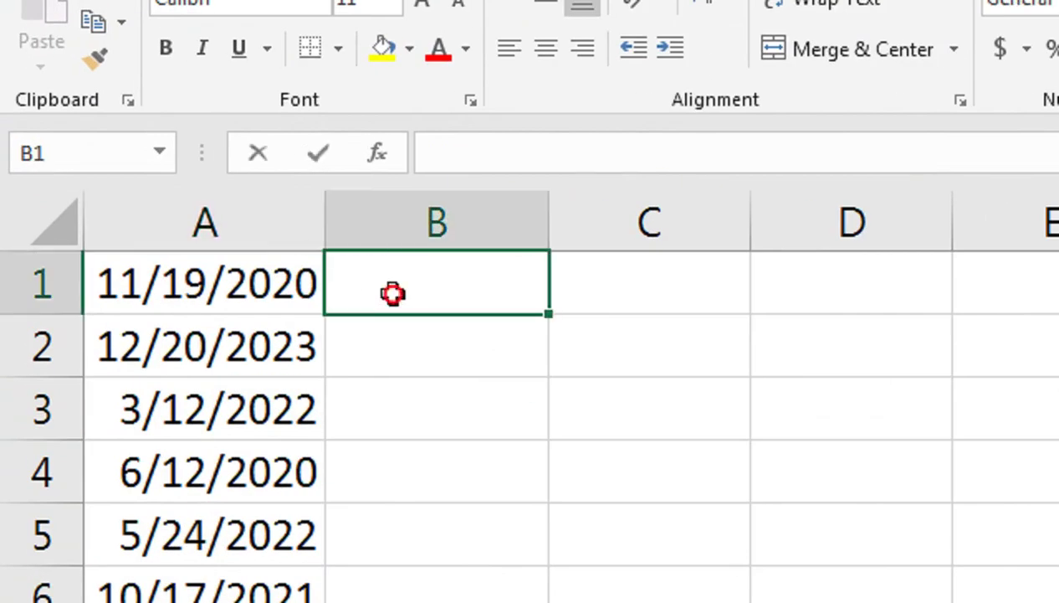
click(387, 373)
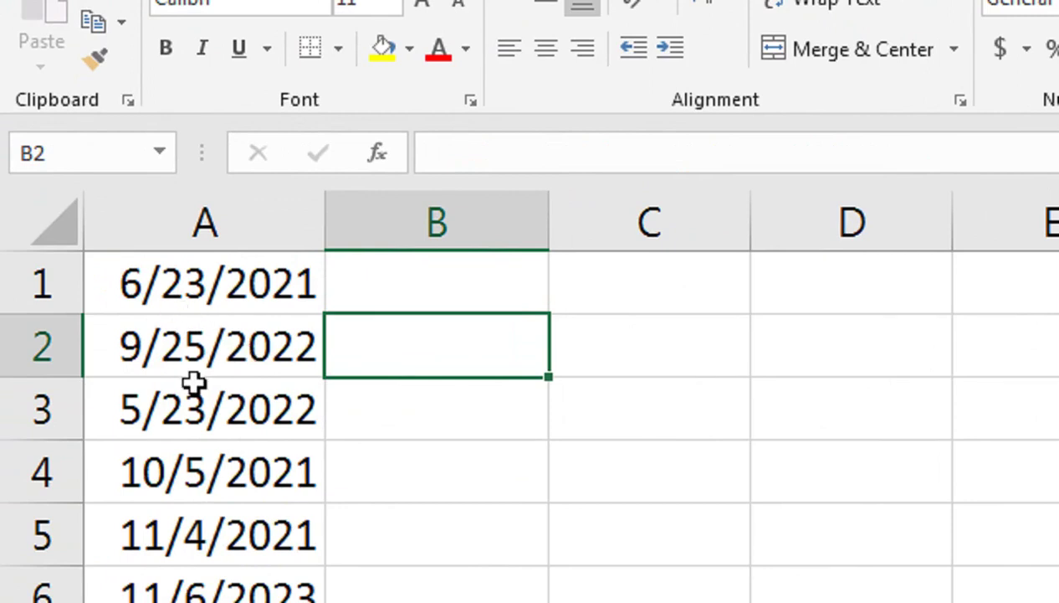
double_click(403, 267)
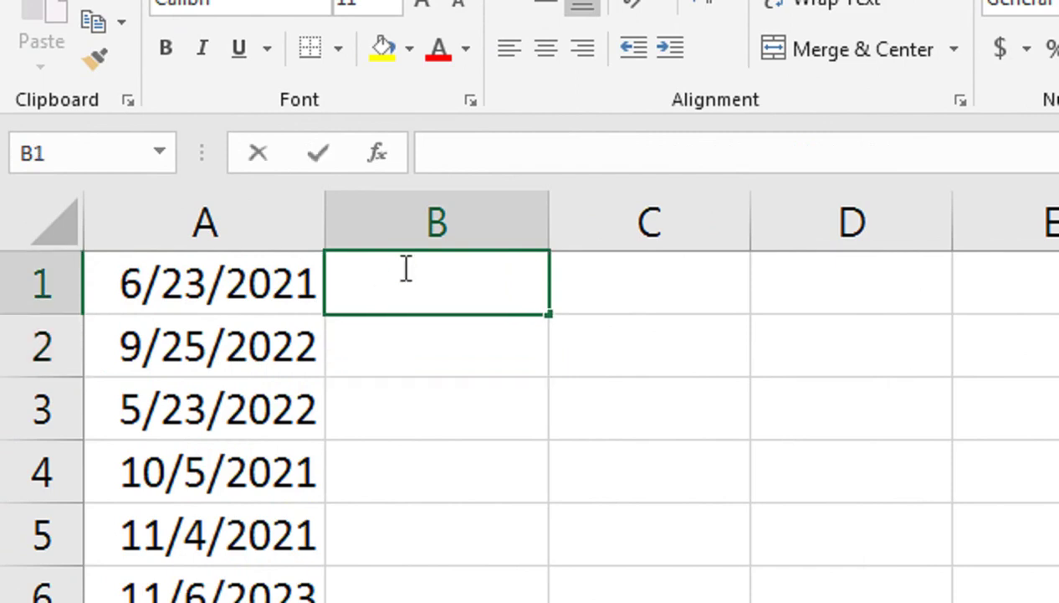
click(436, 364)
- Copy column A and paste it over itself with Paste Special using Values and number formats
click(161, 234)
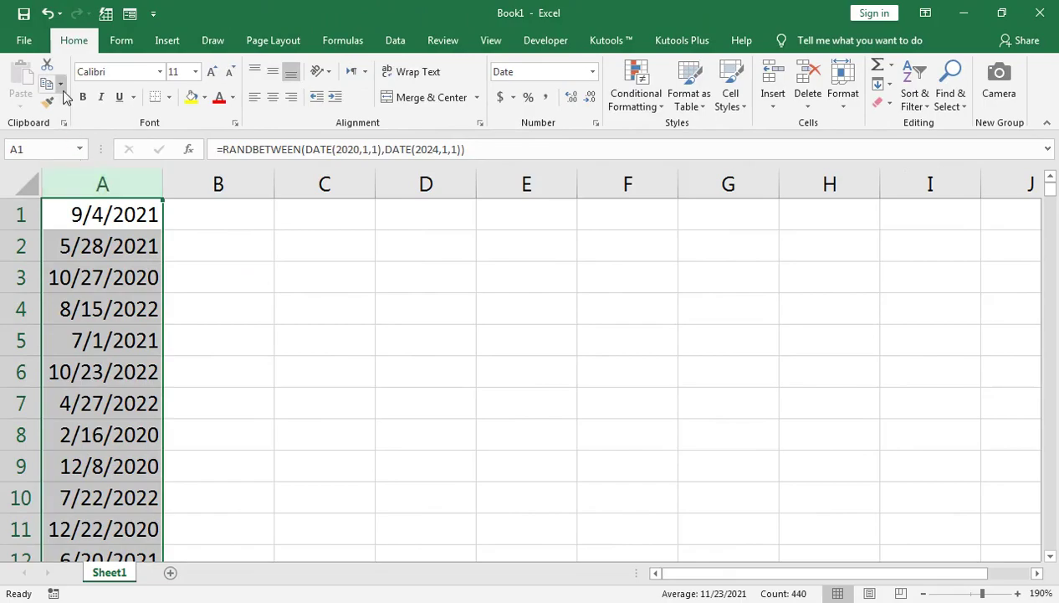
click(122, 22)
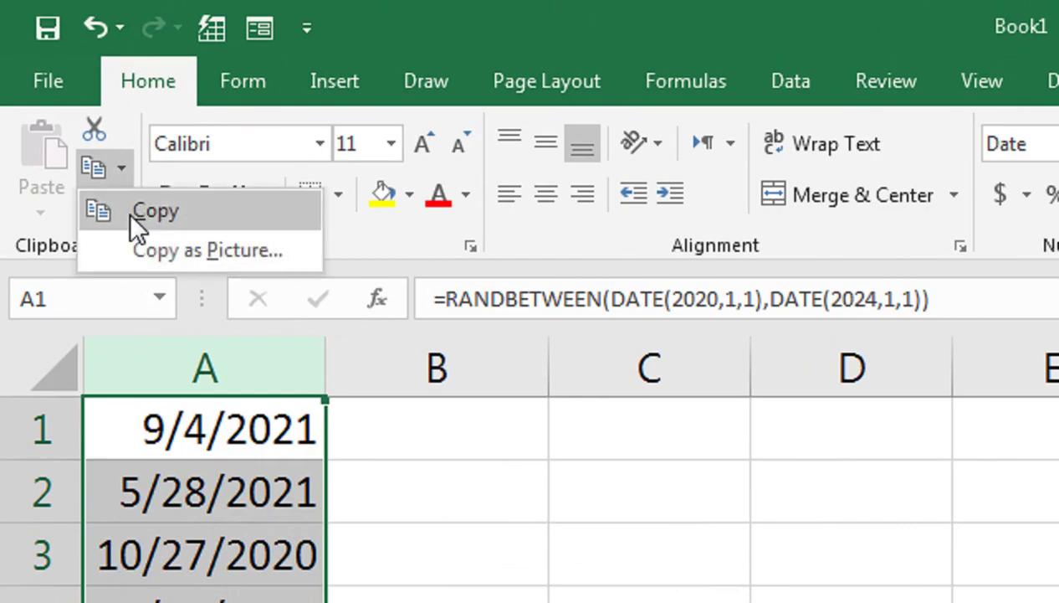
click(130, 215)
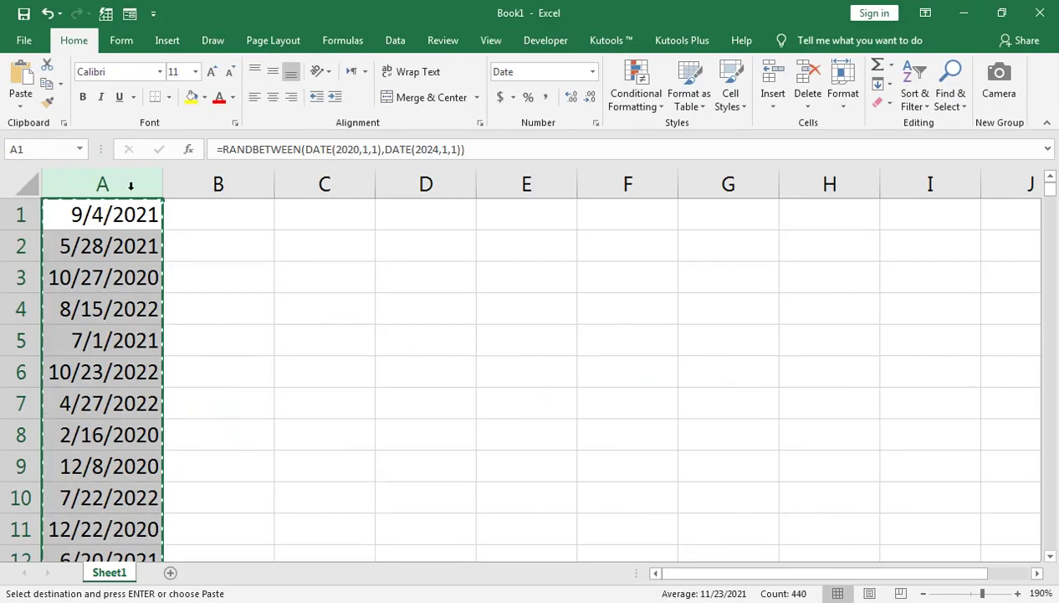
right_click(102, 183)
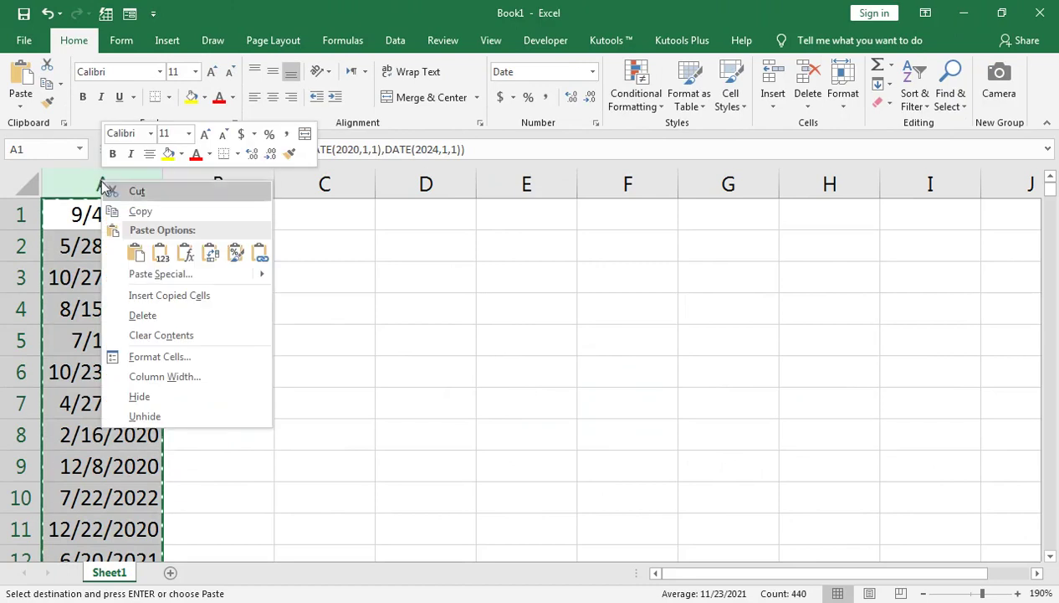
click(125, 276)
drag(72, 143, 306, 190)
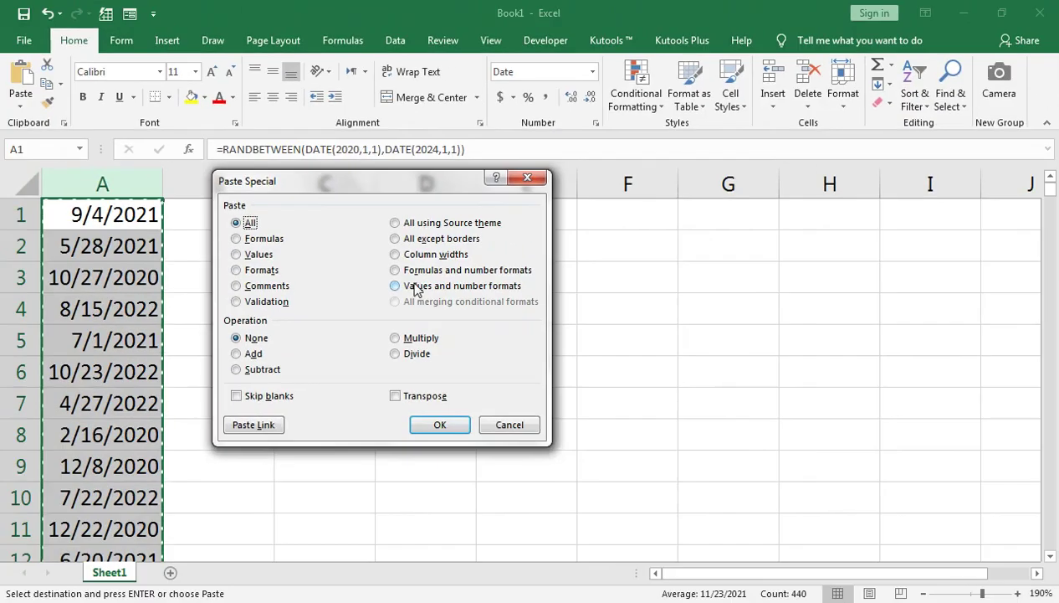
click(658, 339)
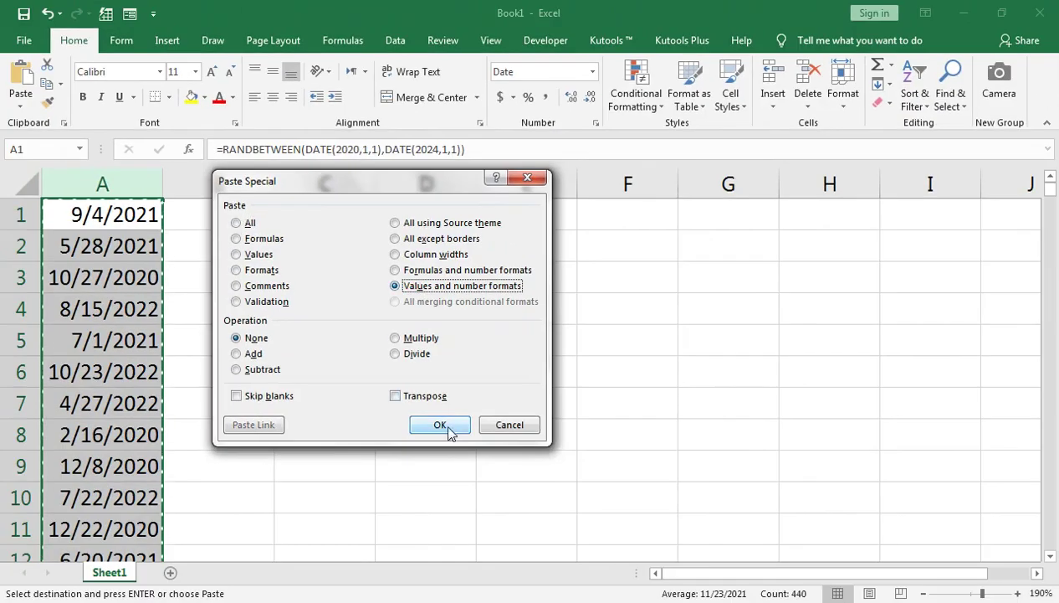
click(442, 419)
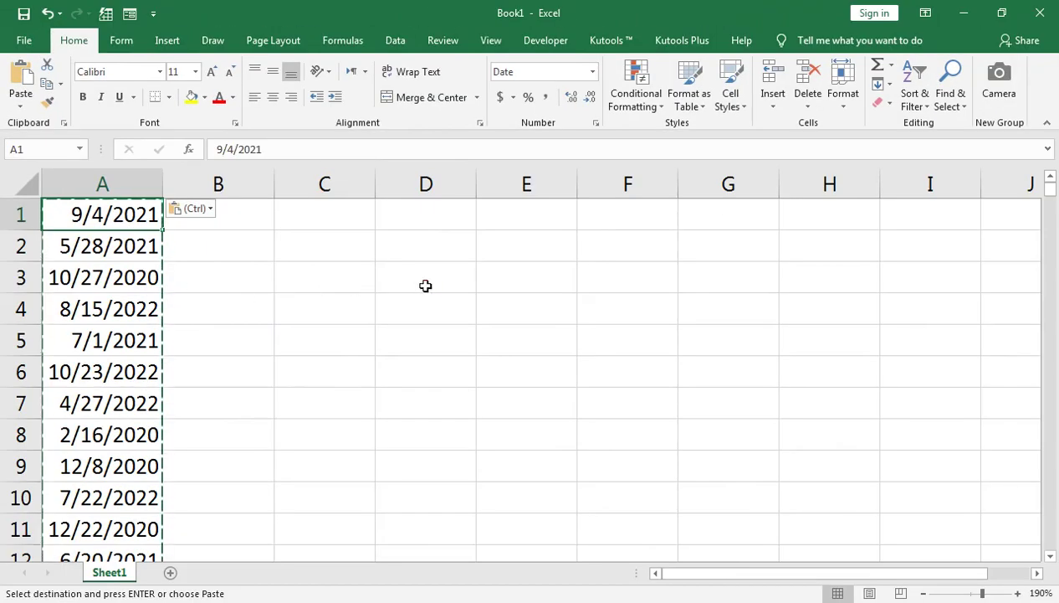
- Enter the label "Start Week" in cell D3
click(874, 426)
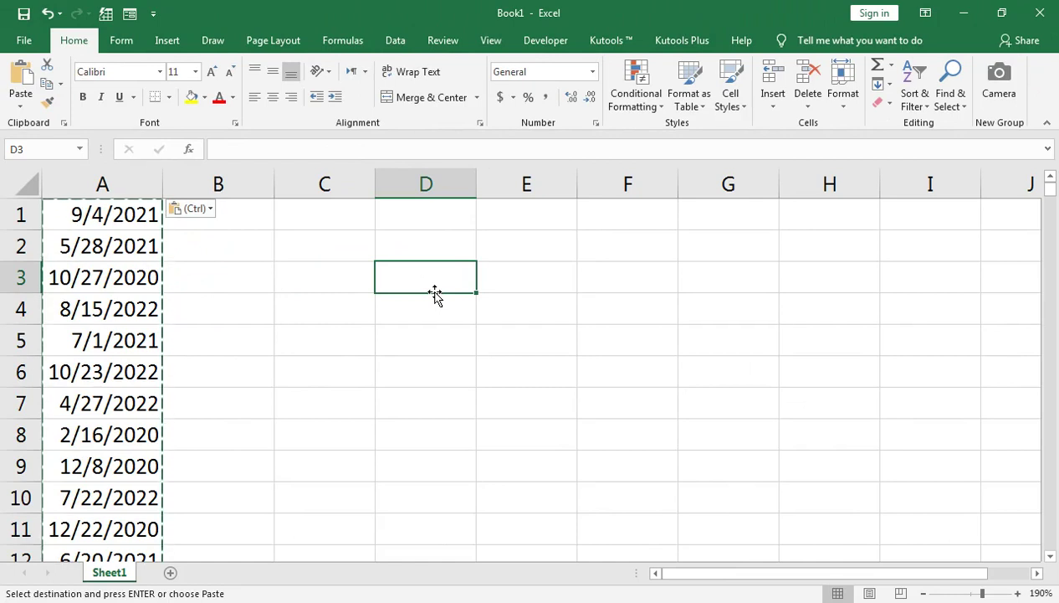
text(s)
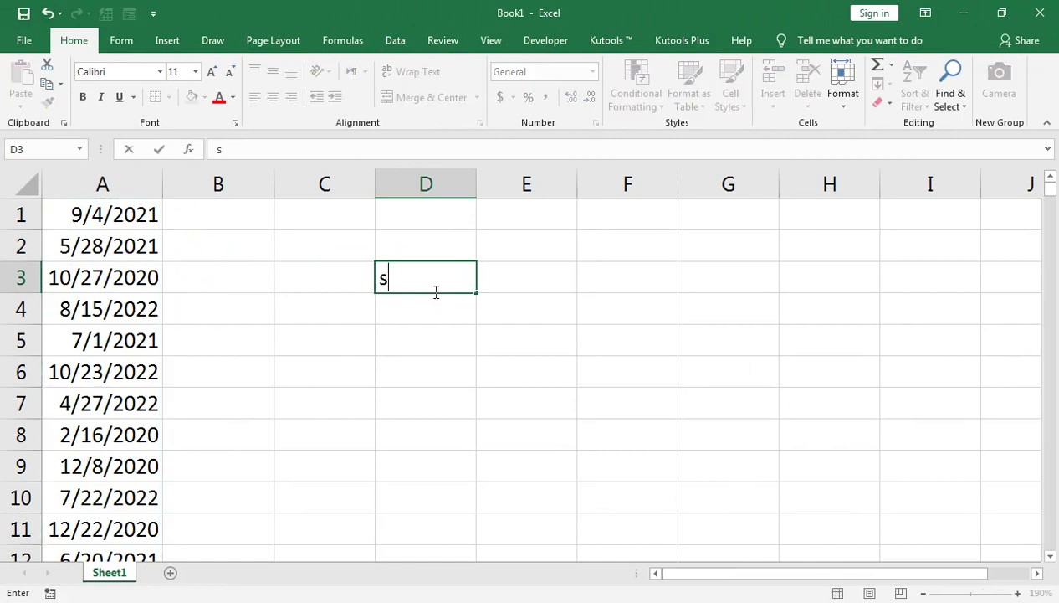
text(sTRAT)
key(BackSpace)
key(BackSpace)
key(BackSpace)
key(BackSpace)
text(tart Week)
key(Return)
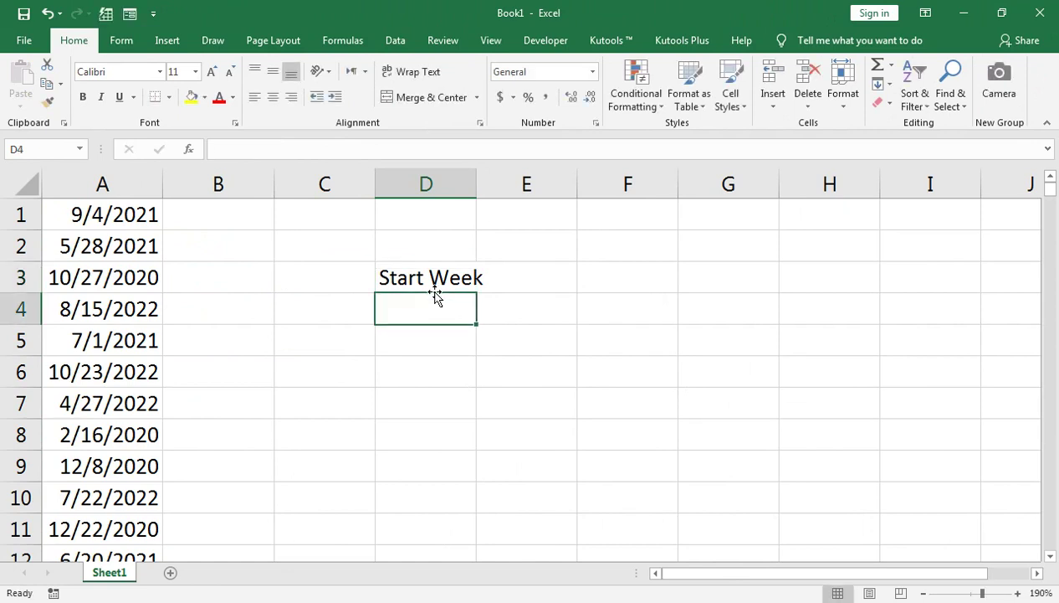
- Enter the label "week Ending" in cell D4
key(Return)
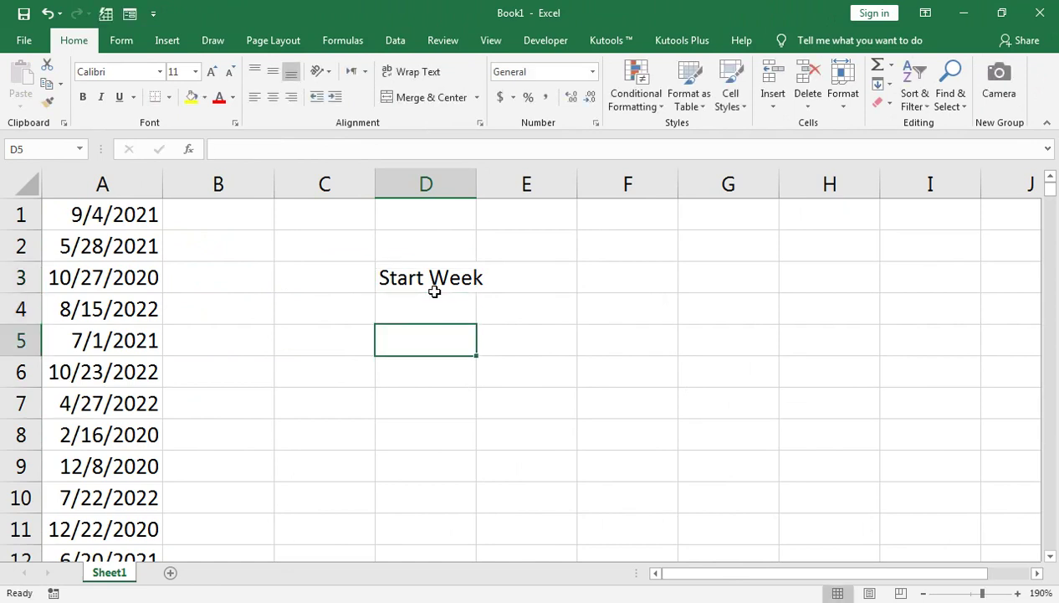
click(436, 298)
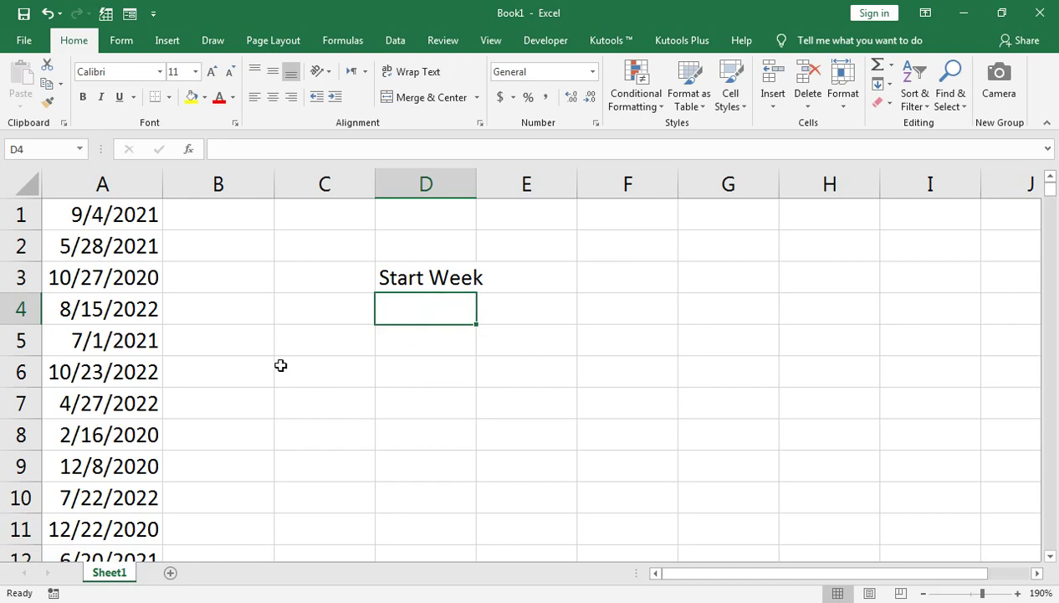
text(wekk)
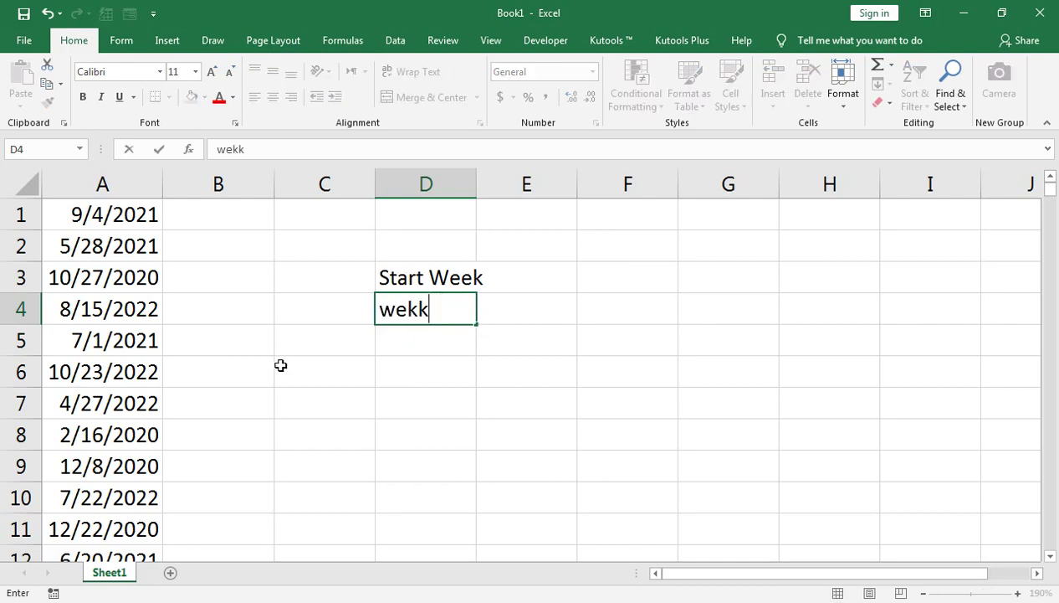
key(BackSpace)
text(ek Ending)
key(Return)
- Enter the date 1/7/2020 in E3 beside Start Week and autofit the width of column D
key(Right)
key(Up)
key(Up)
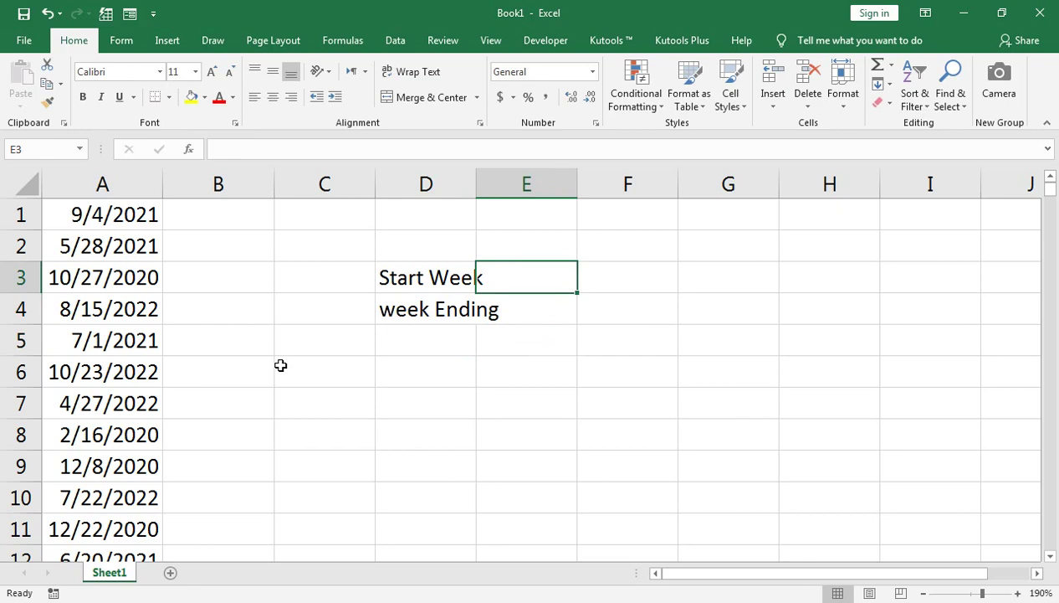
text(1/7/2020)
key(Return)
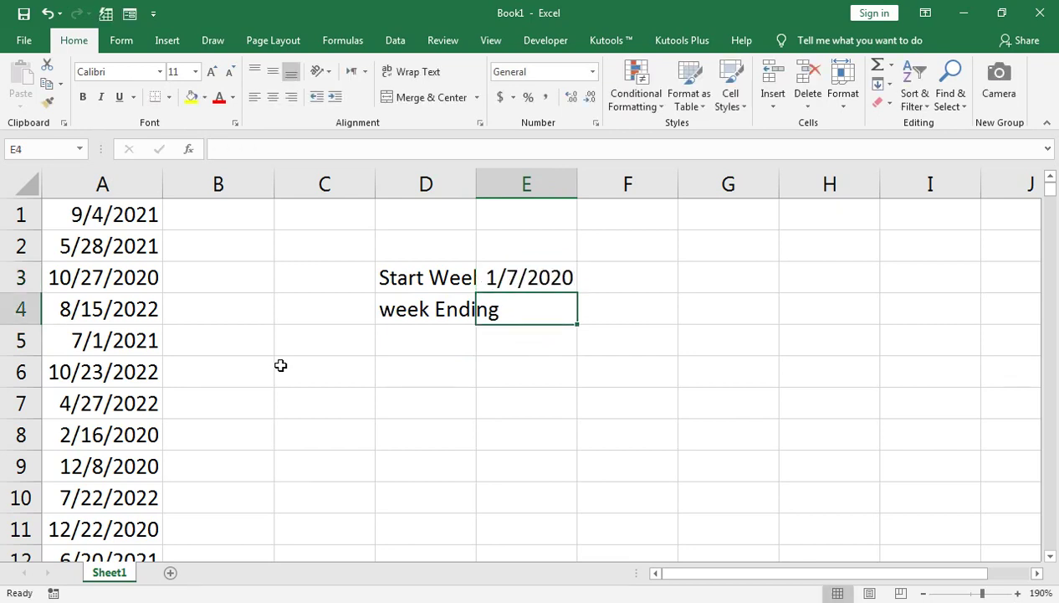
double_click(477, 184)
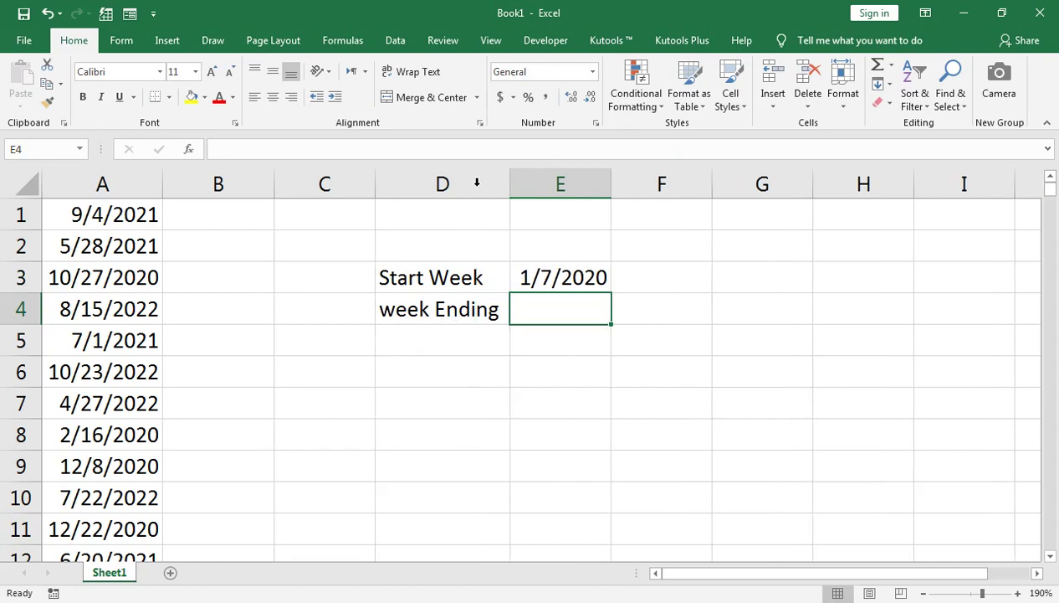
- Add a data validation list to cell E4 with the source Mon,Tue,Wed,Thu,Fri,Sat,Sun
click(395, 41)
click(671, 103)
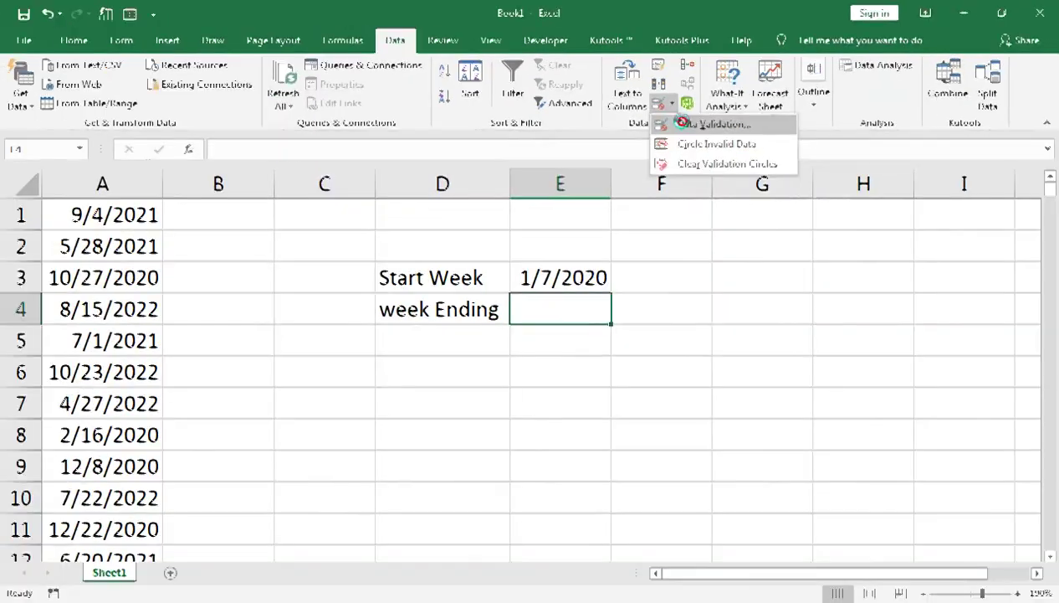
click(531, 248)
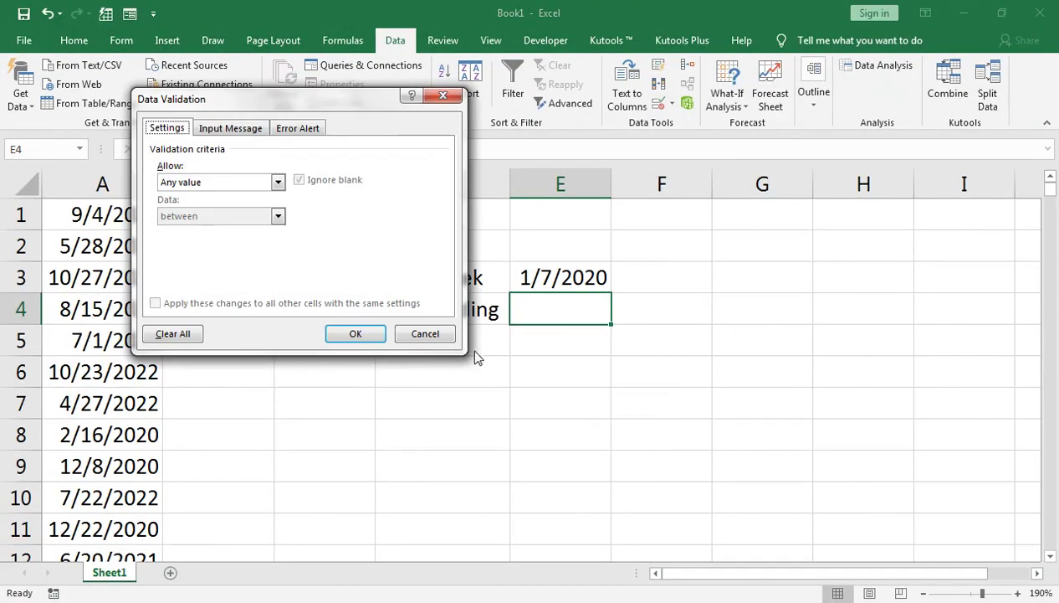
click(227, 214)
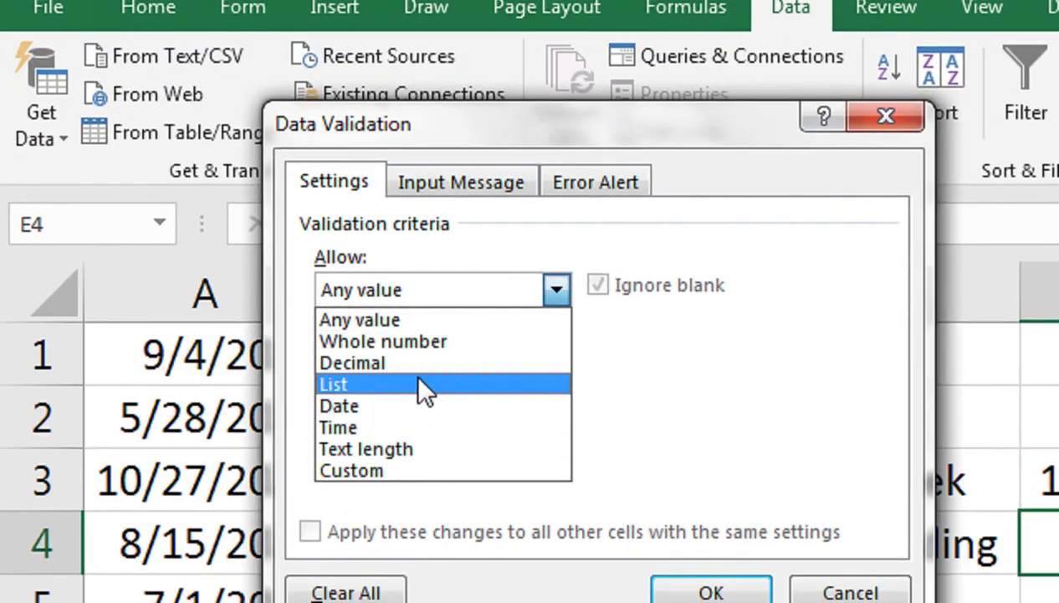
click(411, 395)
click(416, 440)
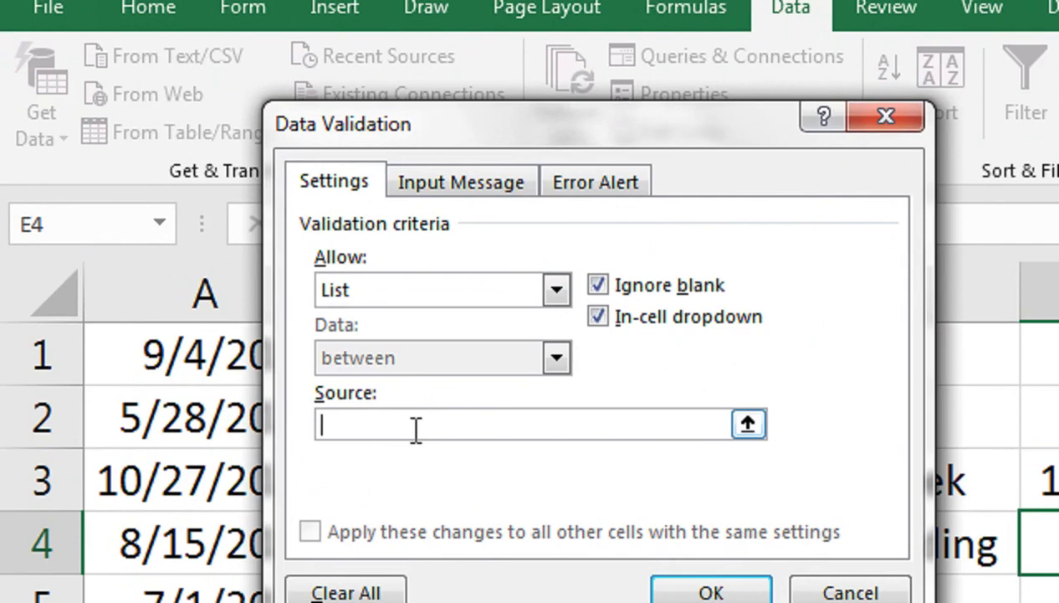
text(Mon,T)
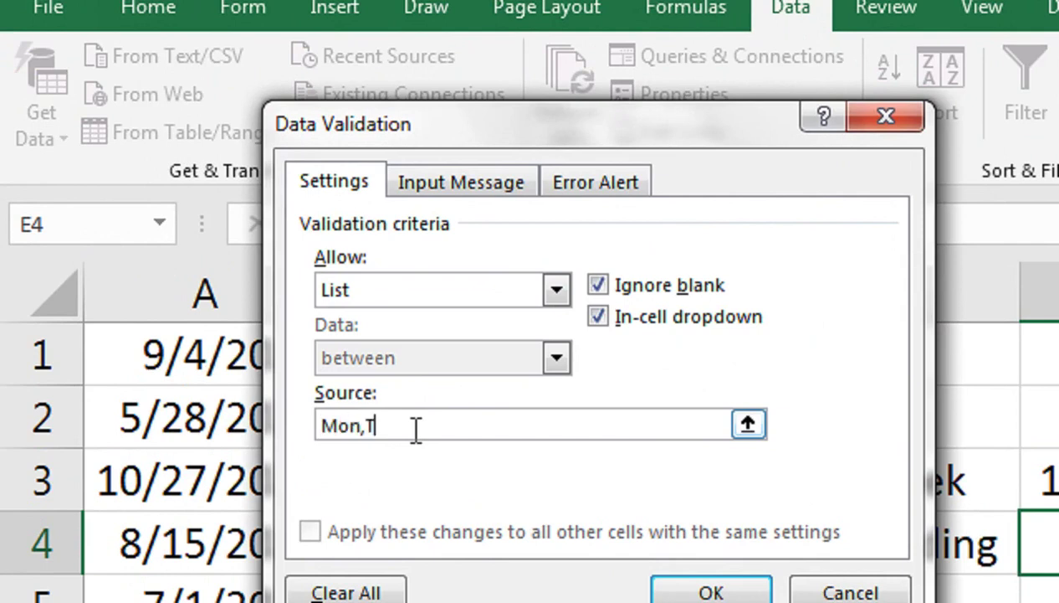
text(ue,Wed,Thu,Fri,Sat,Sun)
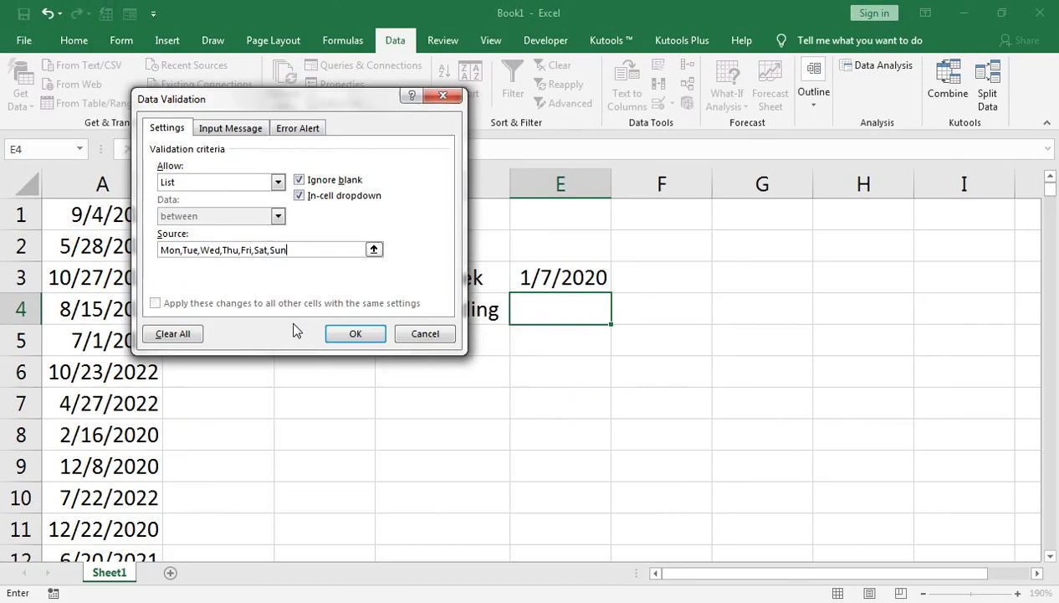
click(711, 591)
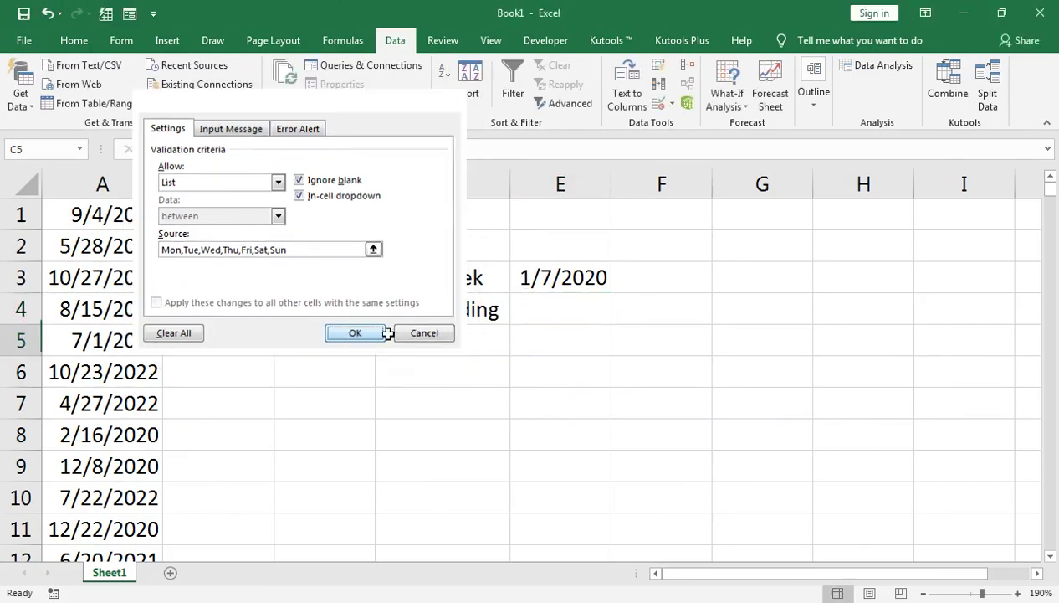
- Choose Mon as the week ending day in cell E4
click(551, 314)
click(619, 316)
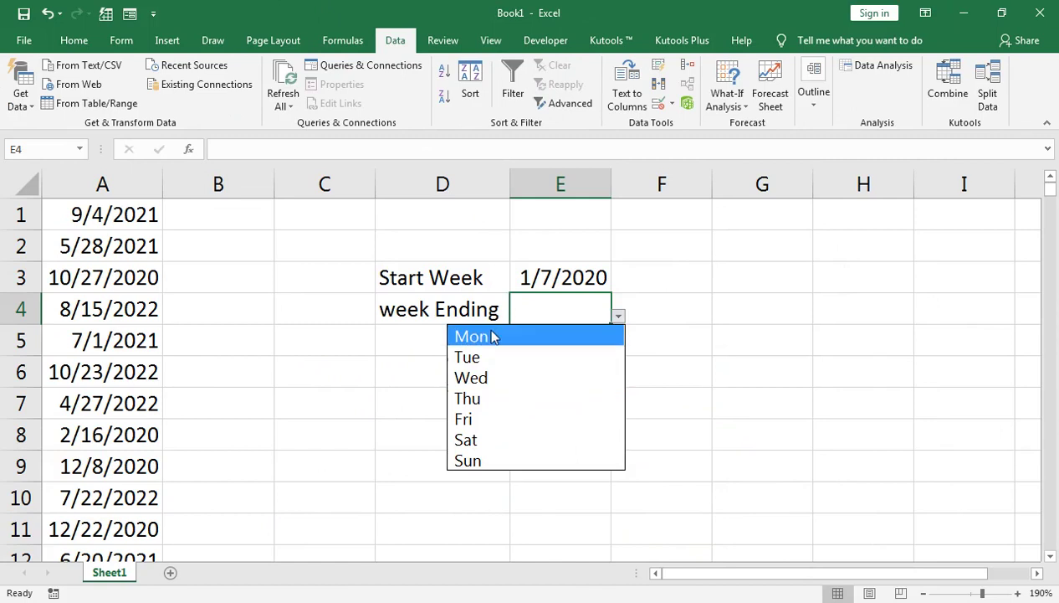
click(493, 335)
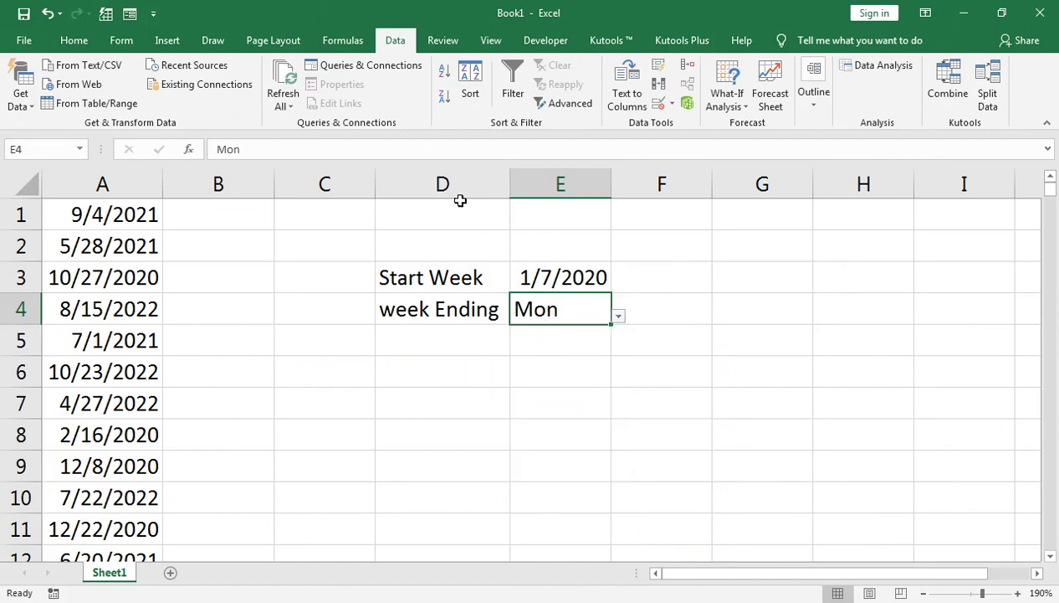
- Delete the empty columns B and C between the dates and the week labels
click(218, 184)
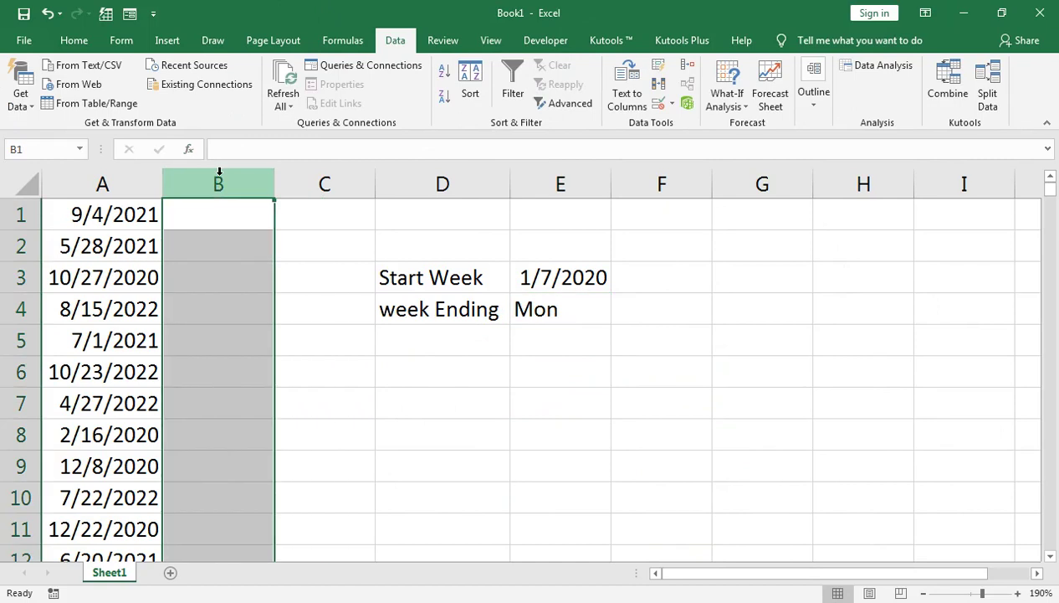
key(shift+Right)
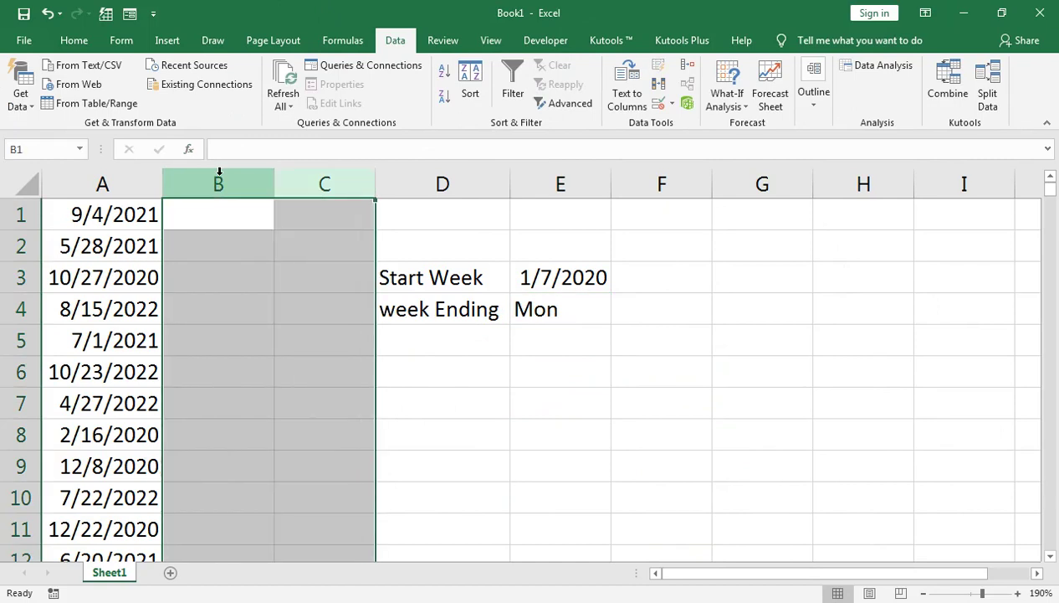
key(ctrl+minus)
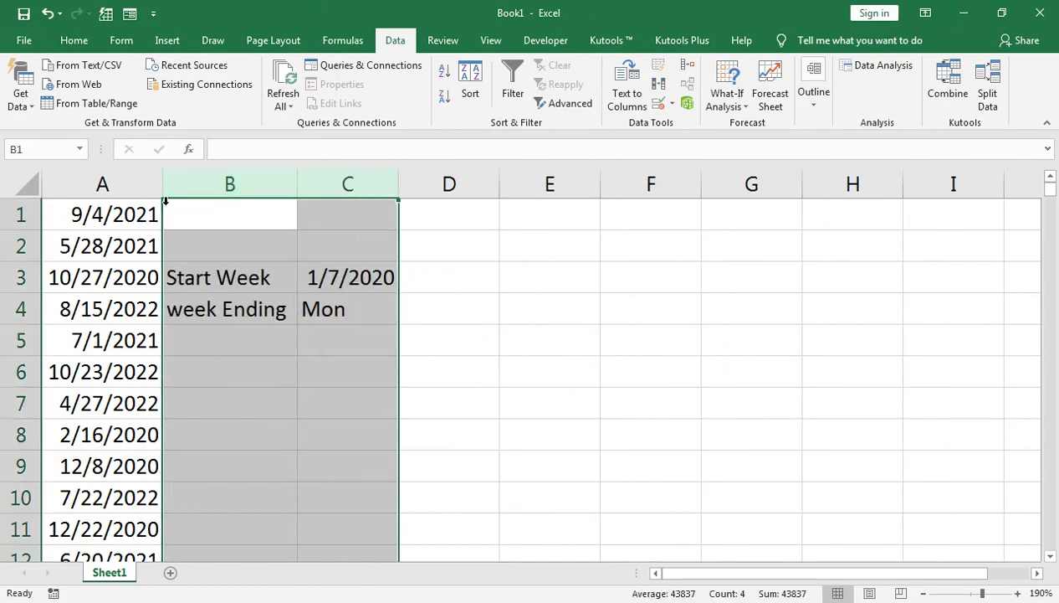
- Insert a blank column before the date column, then select the shifted dates in column B
click(89, 183)
right_click(94, 185)
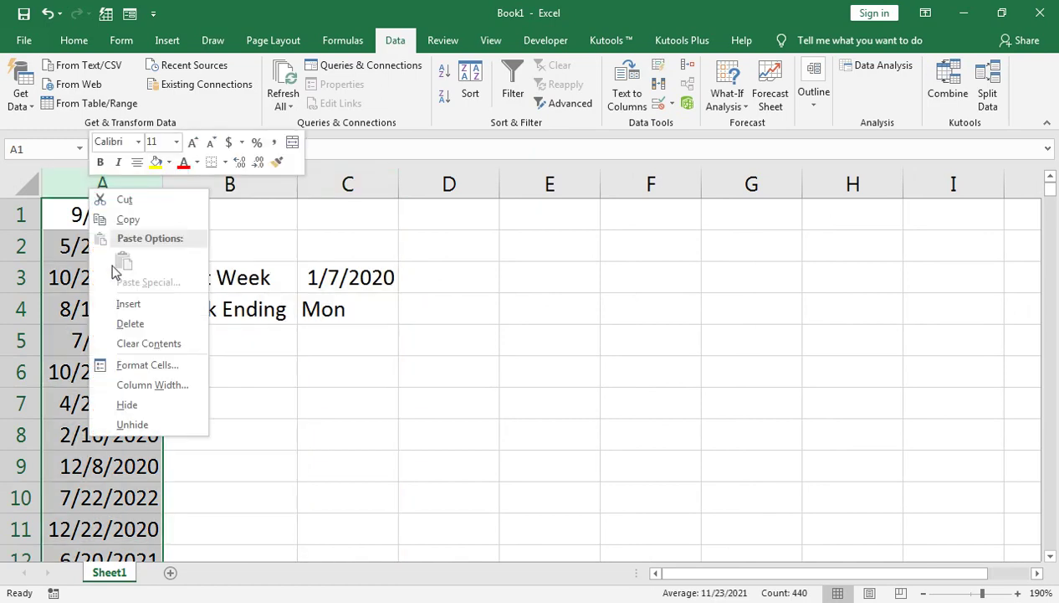
key(Escape)
click(121, 302)
click(189, 181)
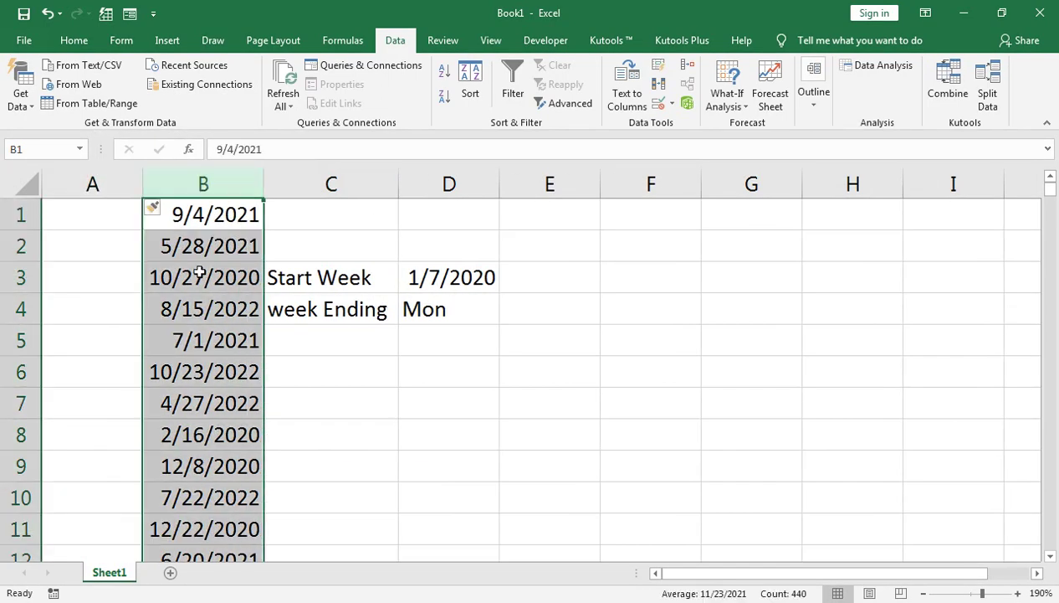
- Delete column B containing the random dates
right_click(159, 174)
click(197, 308)
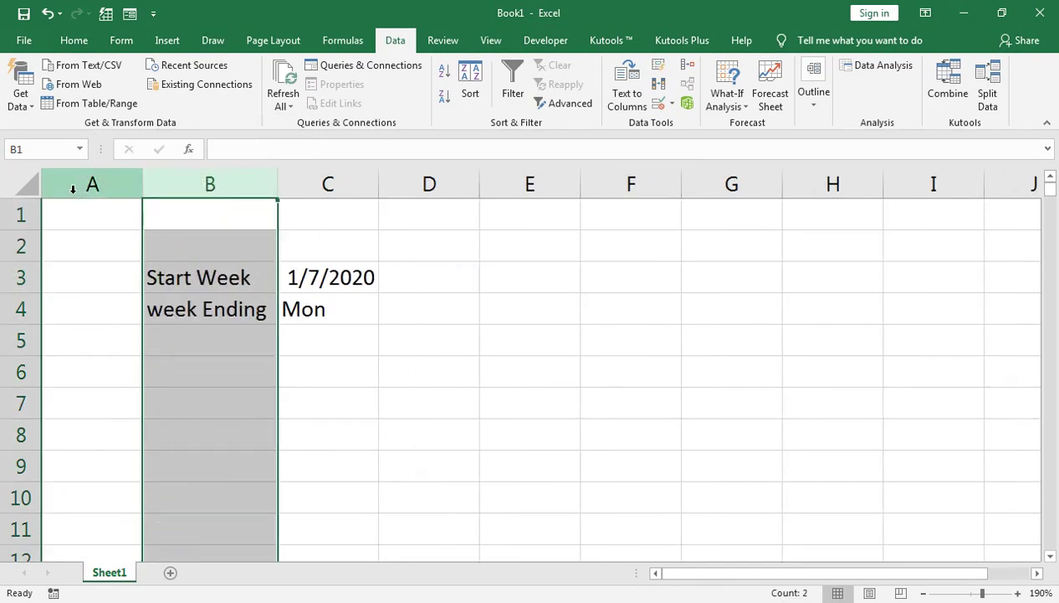
click(92, 182)
click(344, 335)
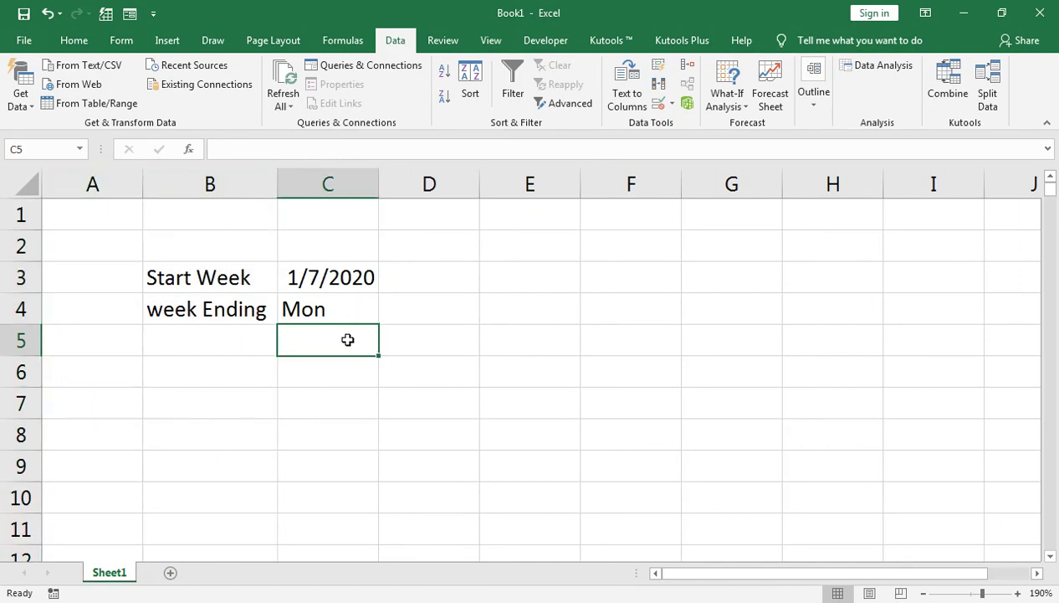
- Start a formula in cell C8 with an absolute reference to the start week date and a minus sign: =$C$3-
click(299, 365)
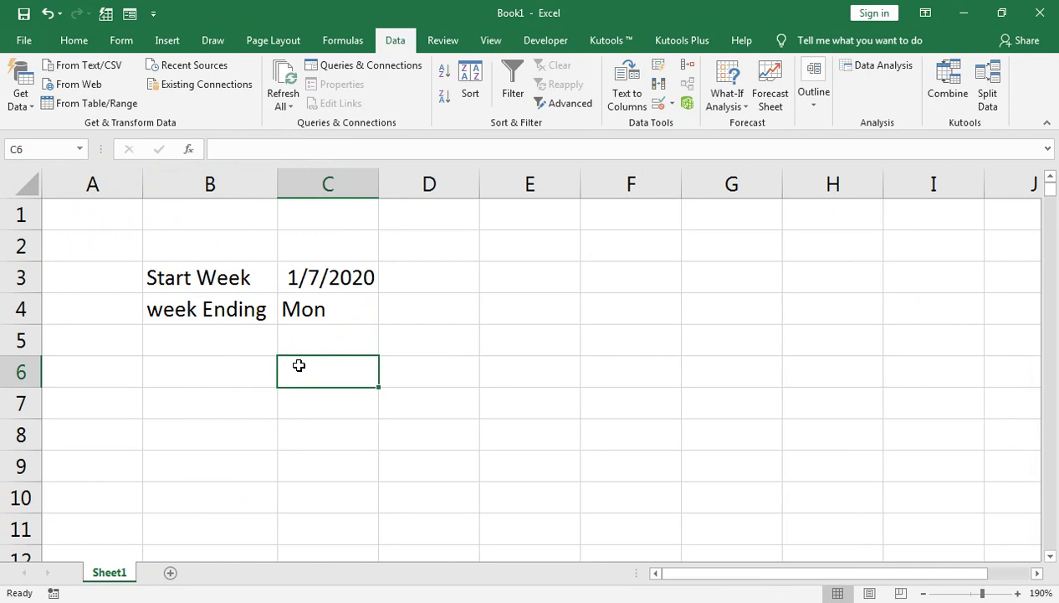
key(Down)
key(Down)
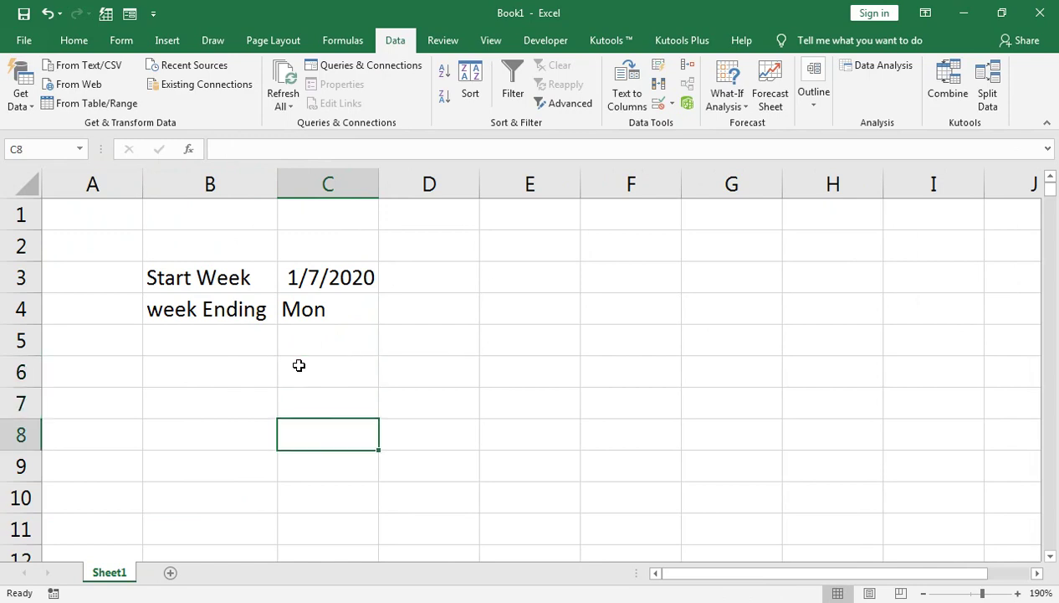
text(=)
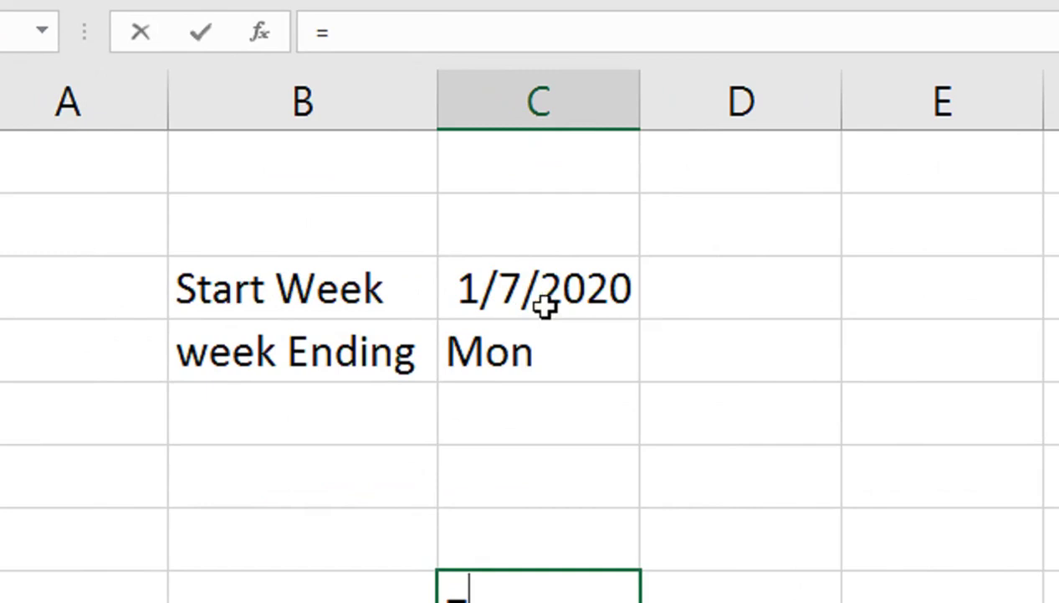
click(324, 286)
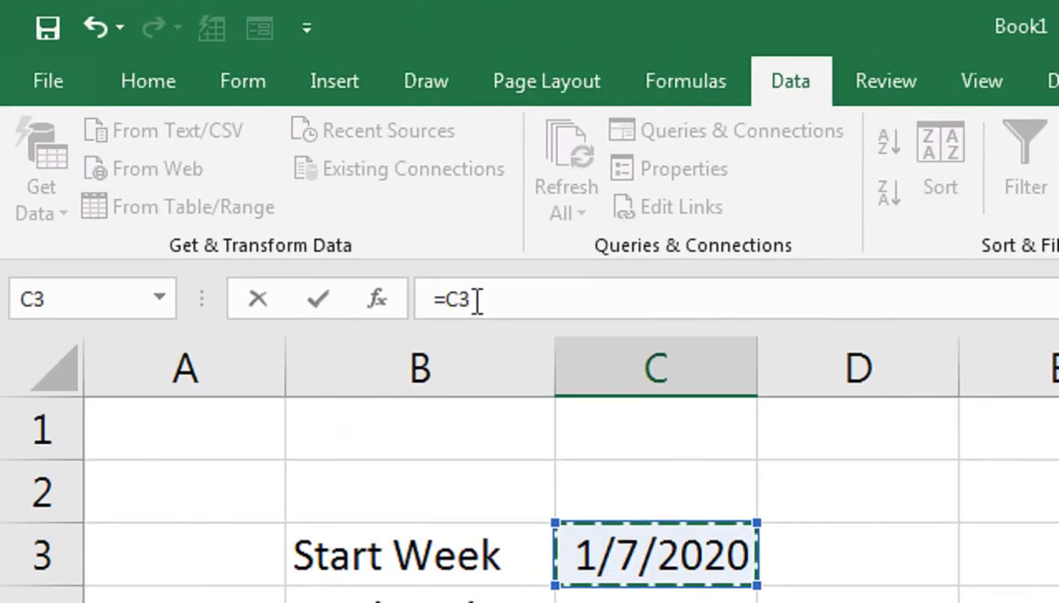
key(F4)
text(-)
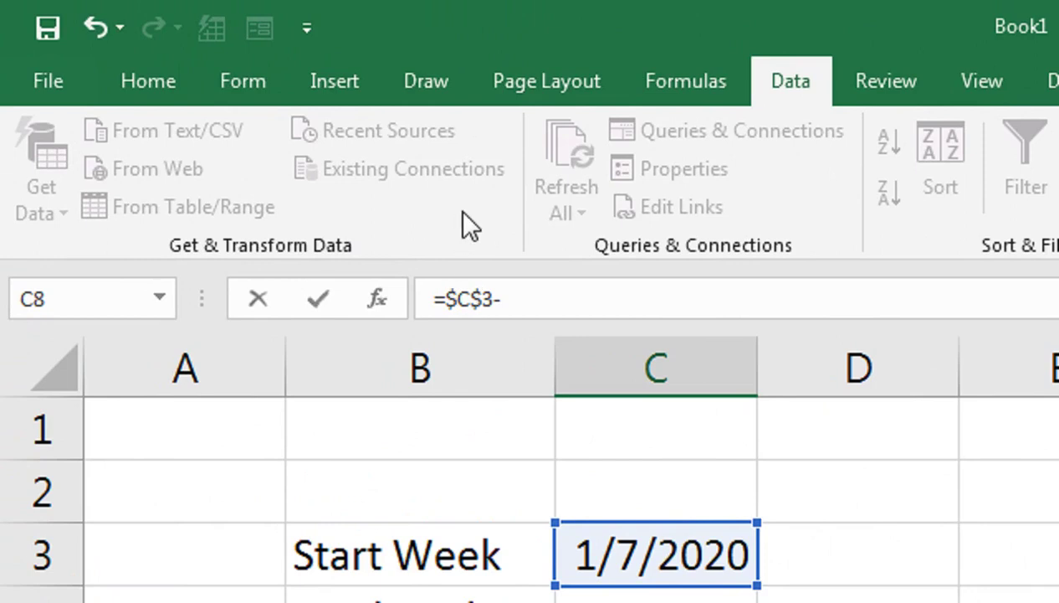
- Continue the C8 formula with (WEEKDAY($C$3,1)-(C4-1)), using return type 1 and the week ending cell
text((week)
key(Tab)
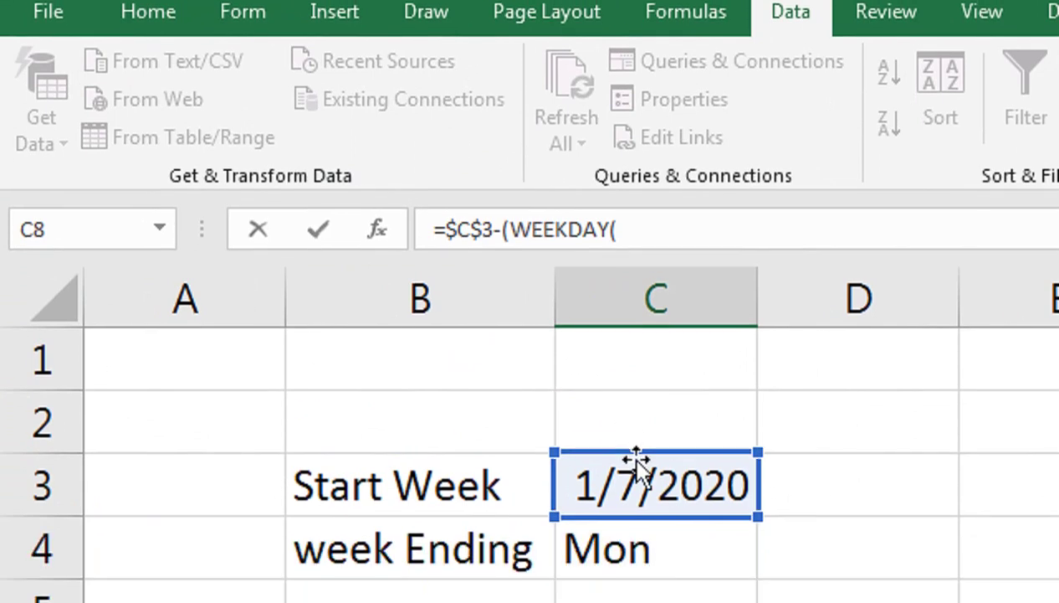
click(634, 475)
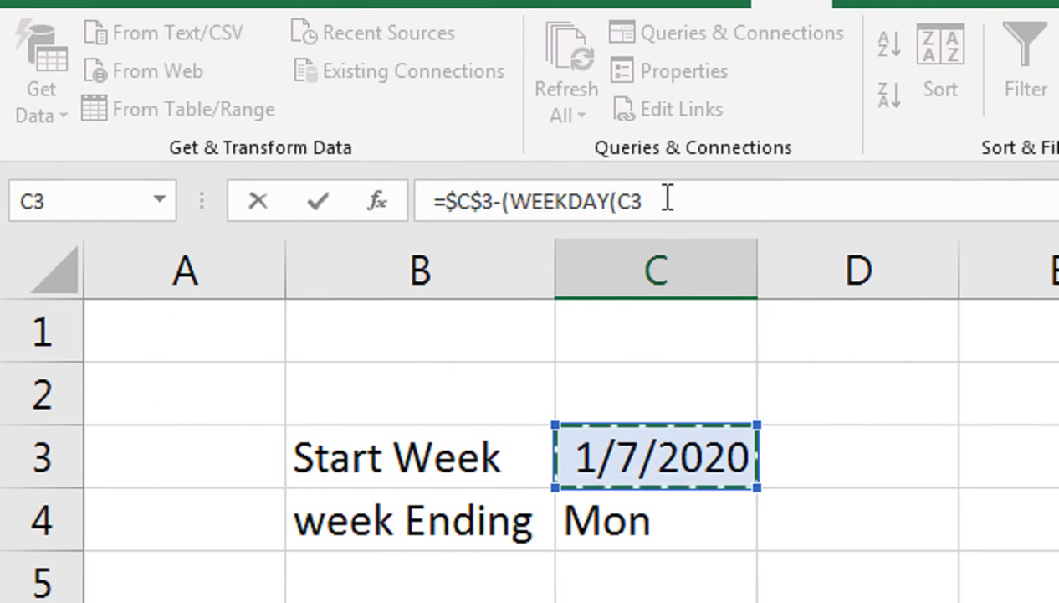
key(F4)
text(,1)
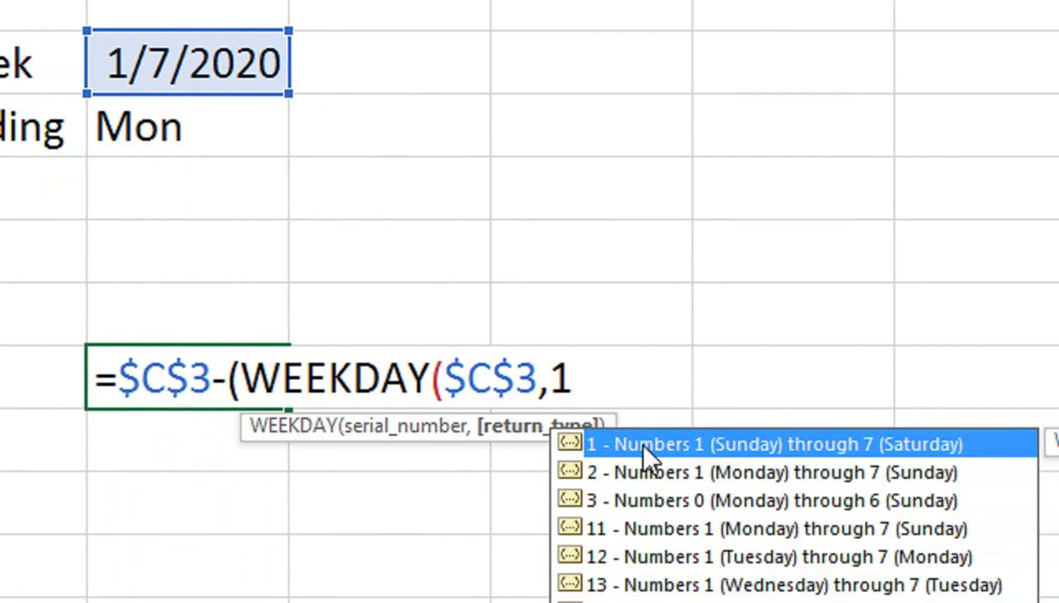
text()-)
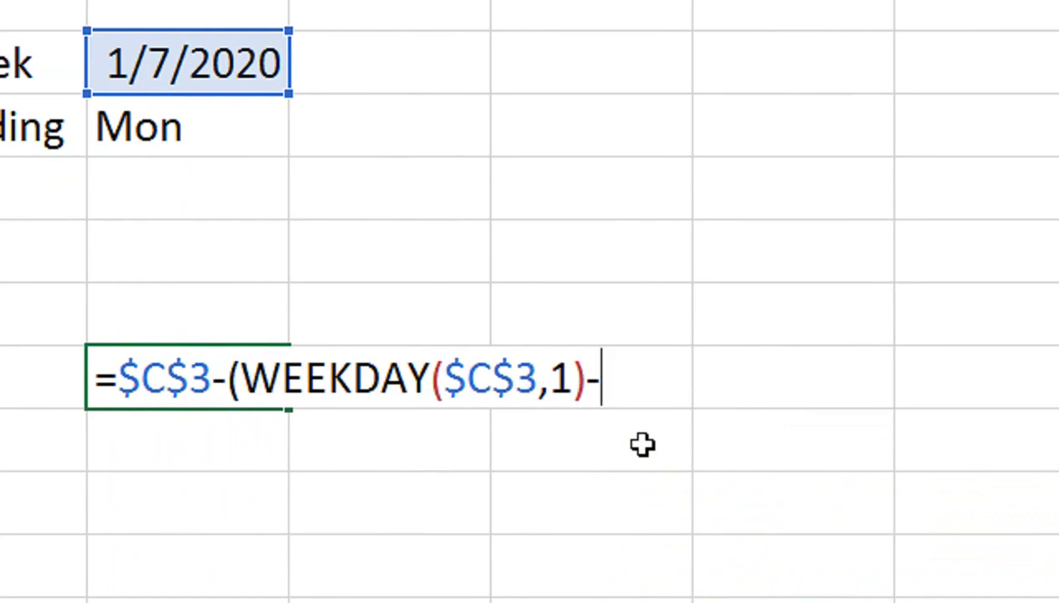
text(()
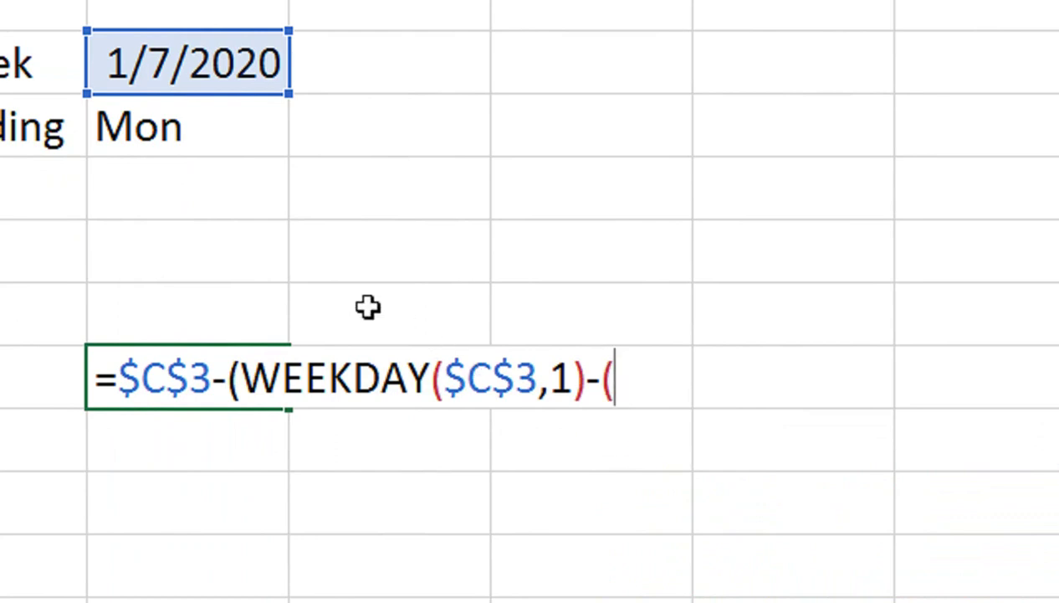
click(196, 131)
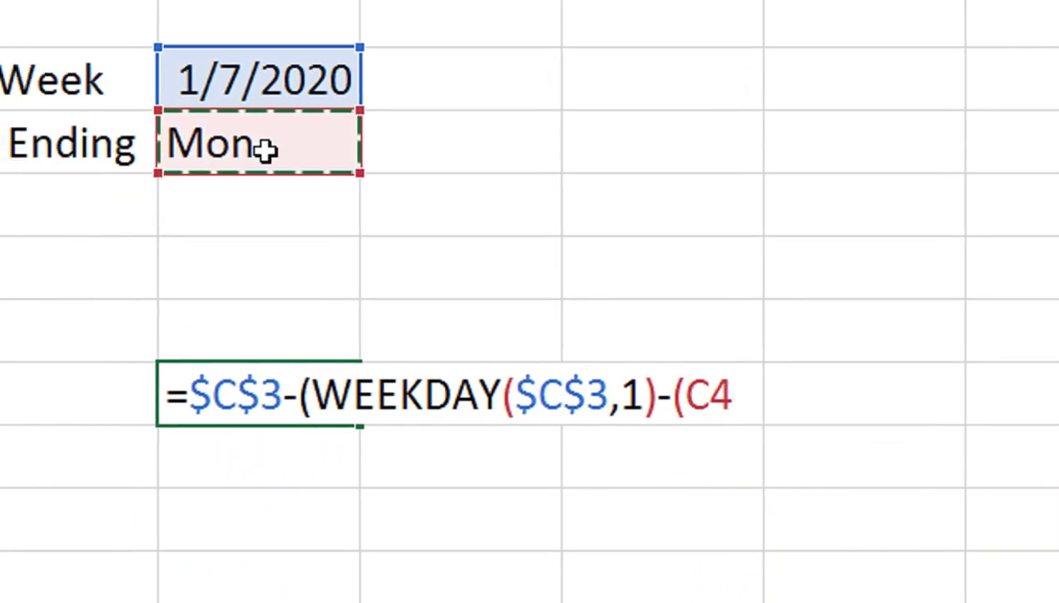
text(-1)
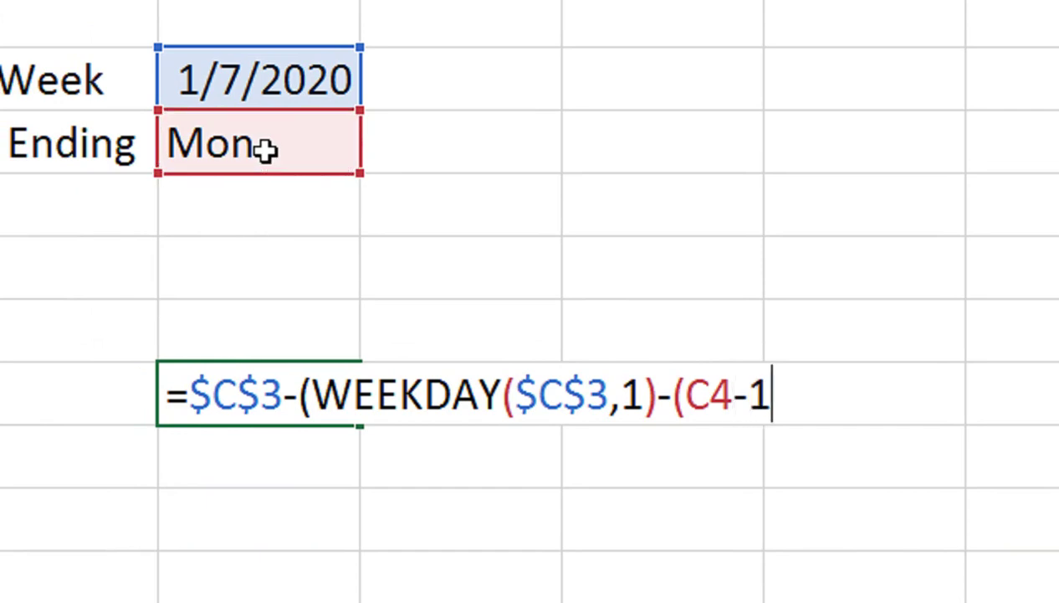
text()))
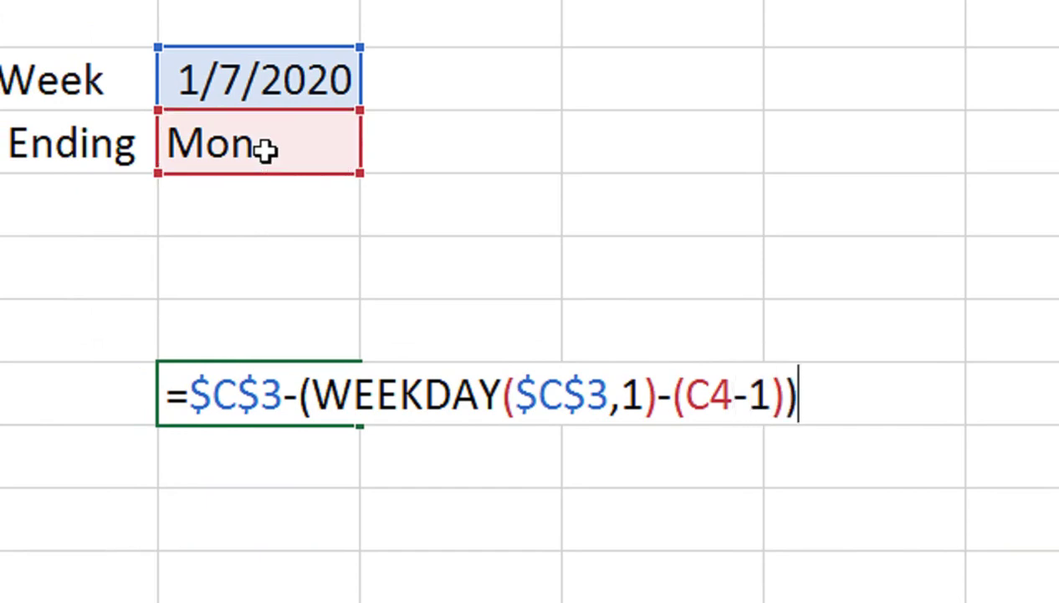
- Append -IF((WEEKDAY($C$3,1) to the C8 formula, keeping the start week reference absolute
text(-if)
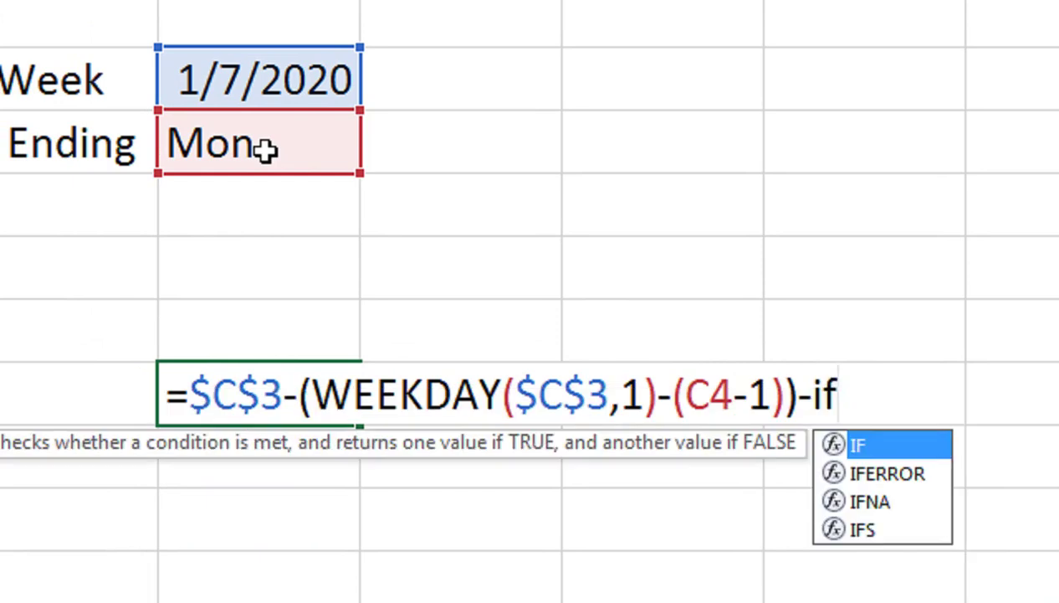
key(Tab)
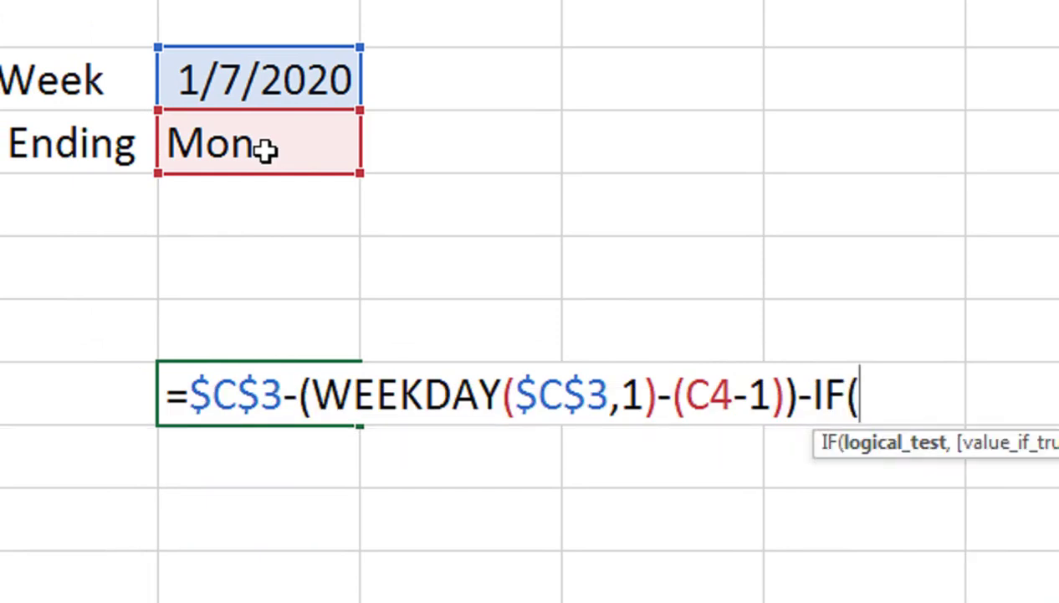
text((wek)
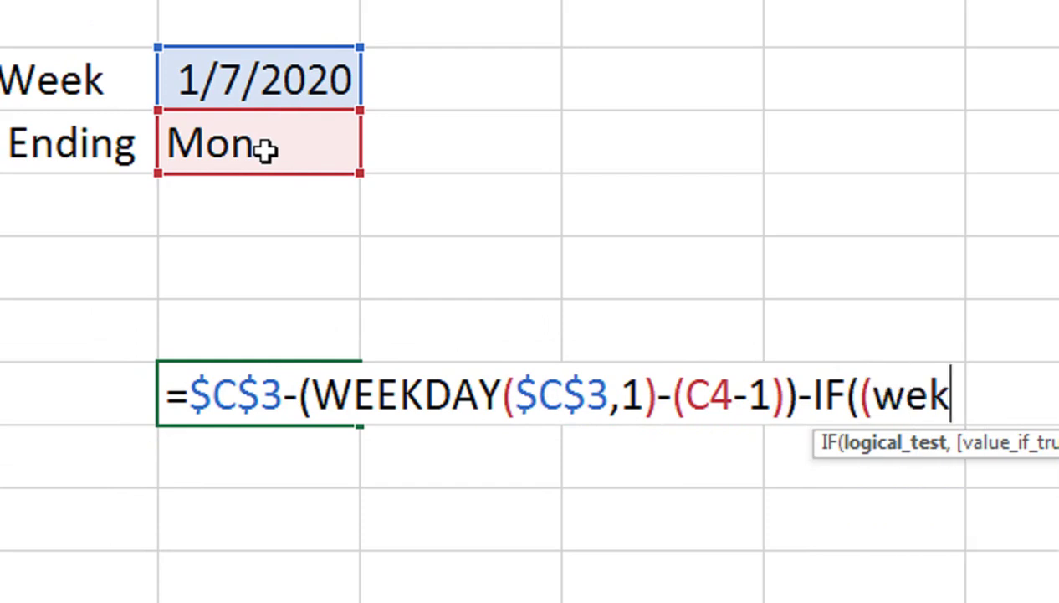
key(BackSpace)
text(k)
key(BackSpace)
text(ek)
key(Tab)
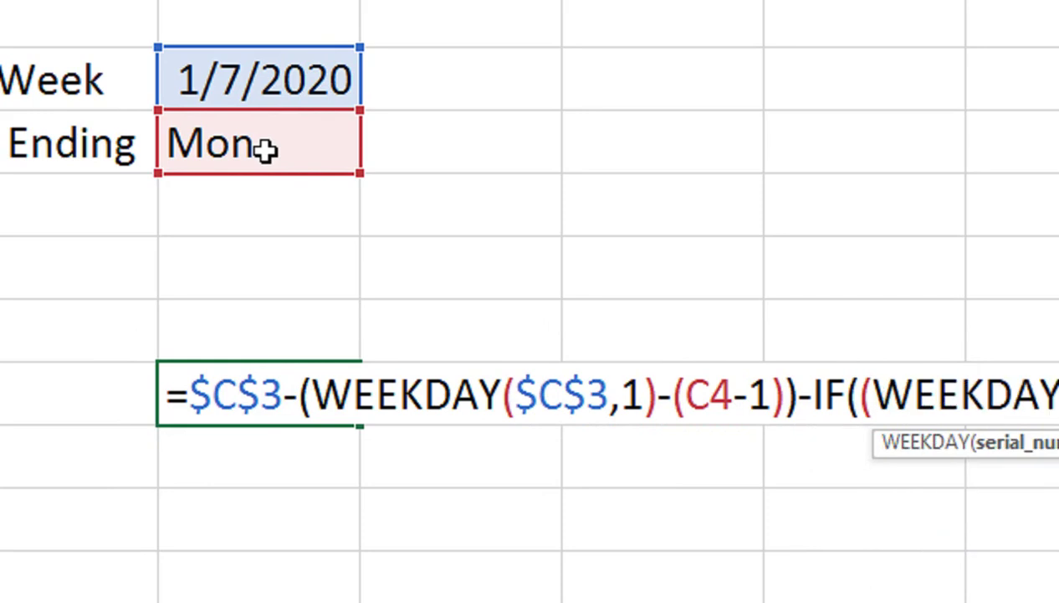
text(()
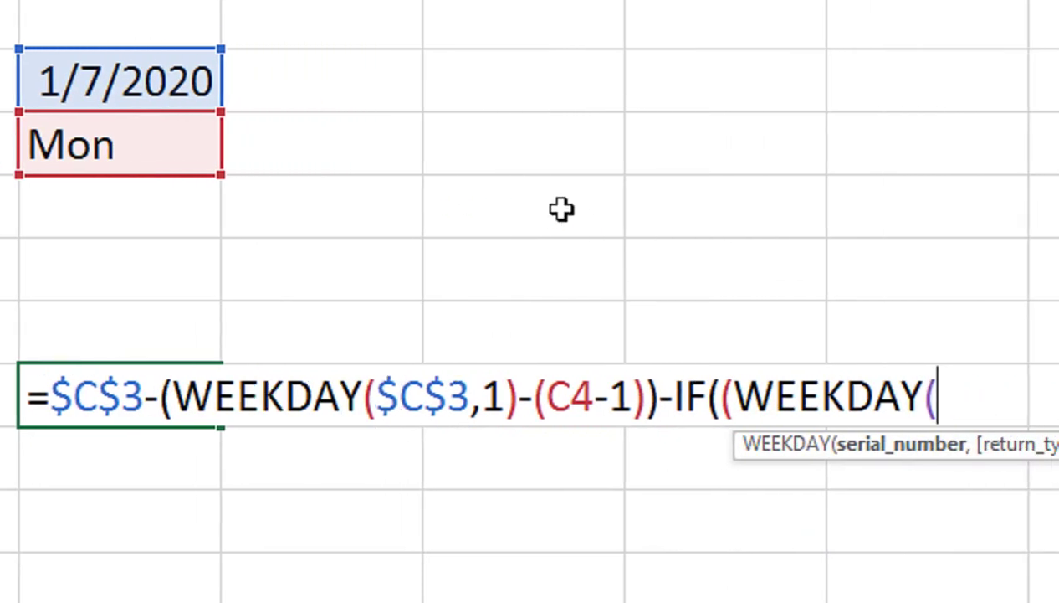
click(201, 83)
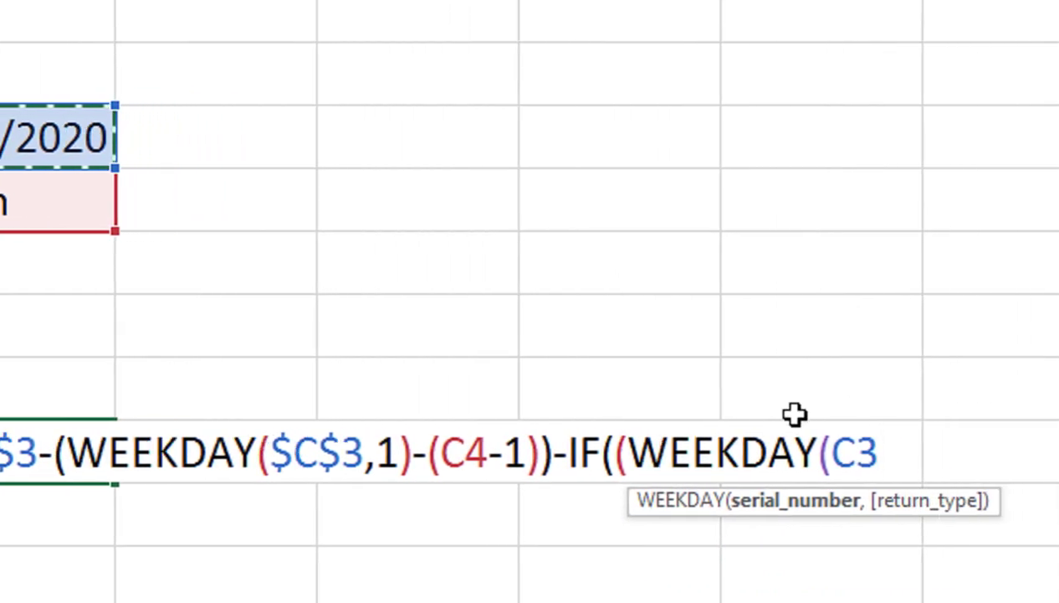
key(F4)
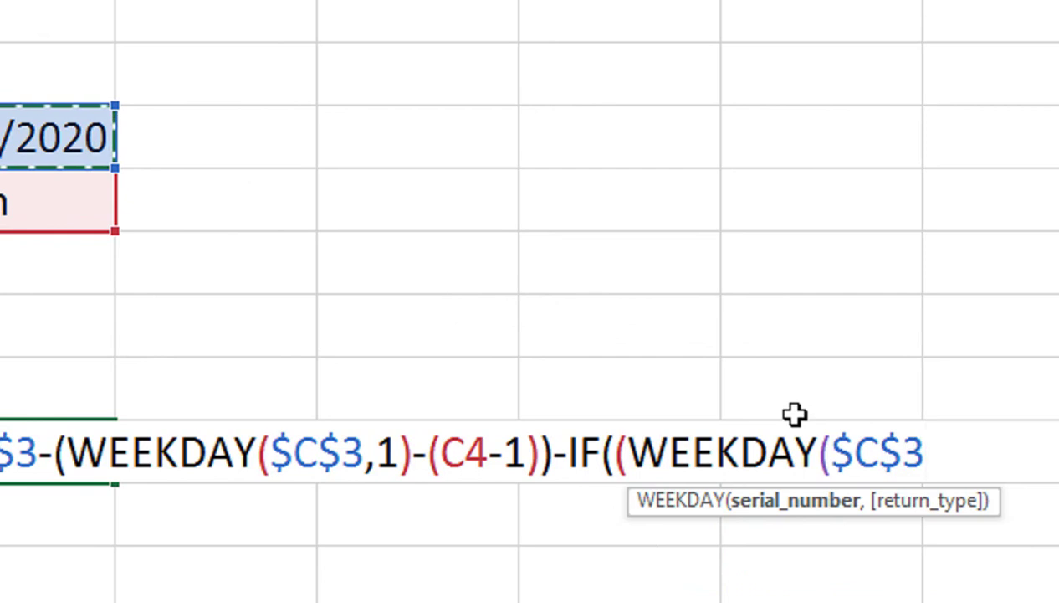
text(,1)
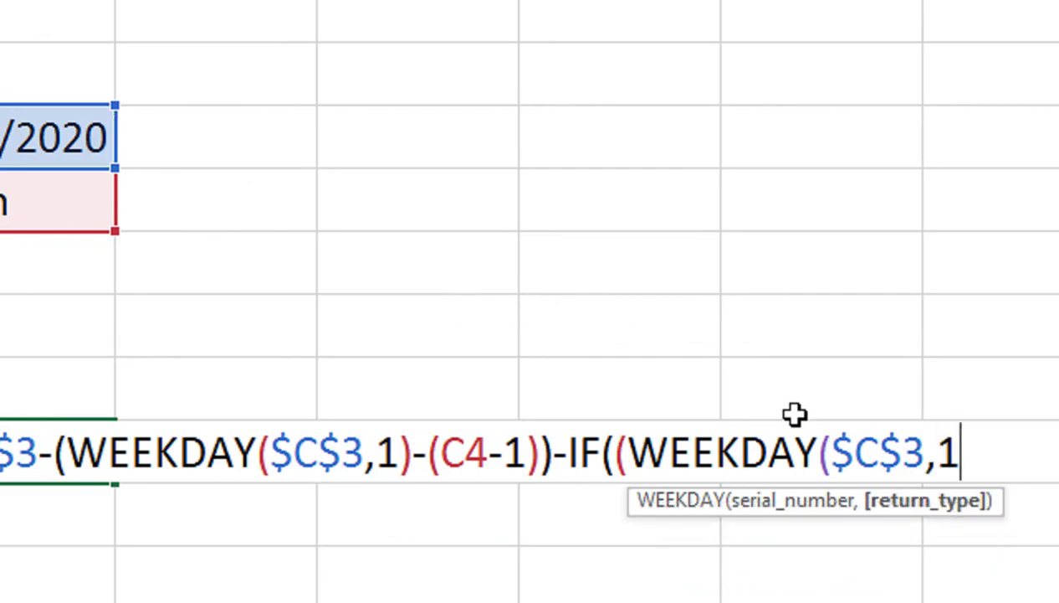
text())
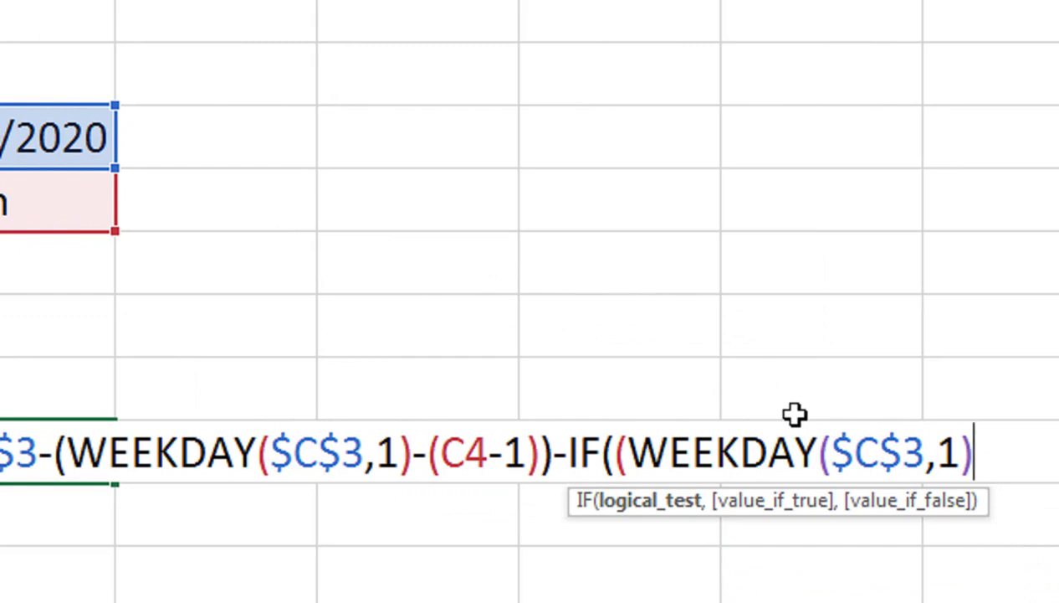
- Extend the IF condition in the C8 formula by subtracting (C4-1) from the WEEKDAY result and closing the condition's parentheses
text(-)
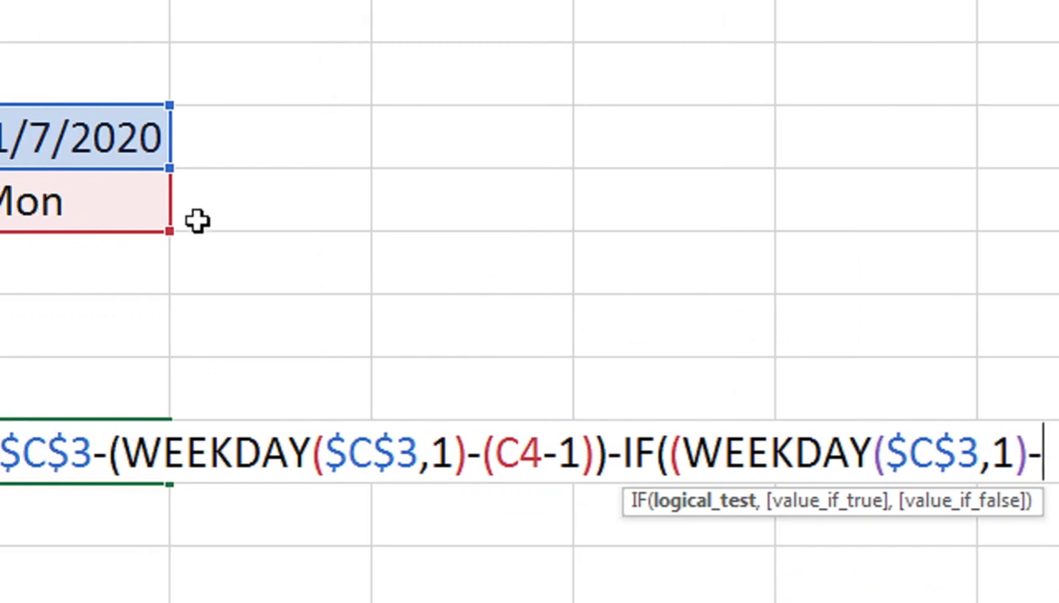
click(249, 210)
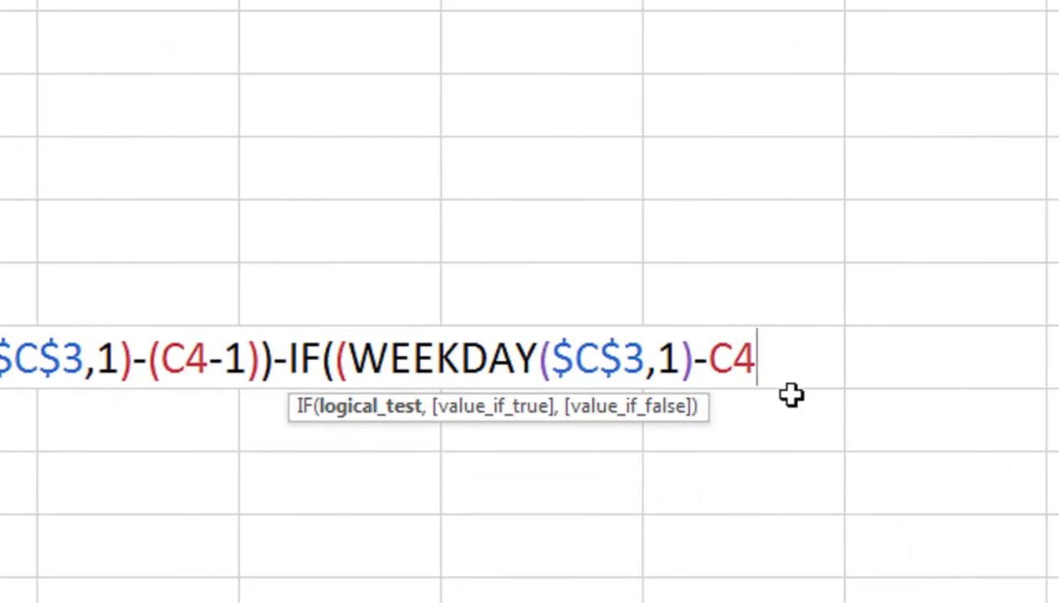
text(-1)
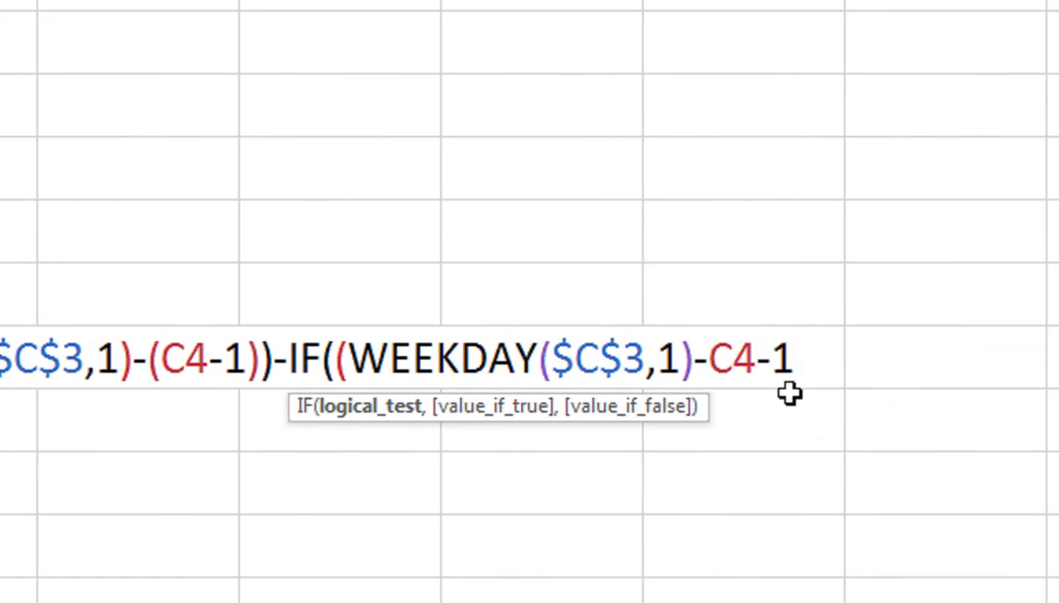
text()))
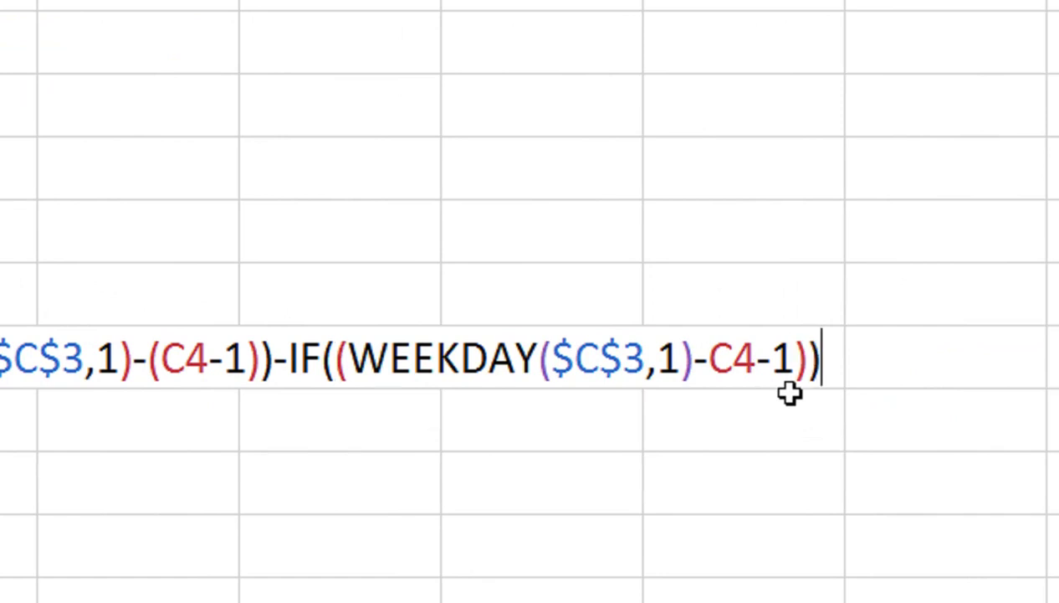
click(712, 358)
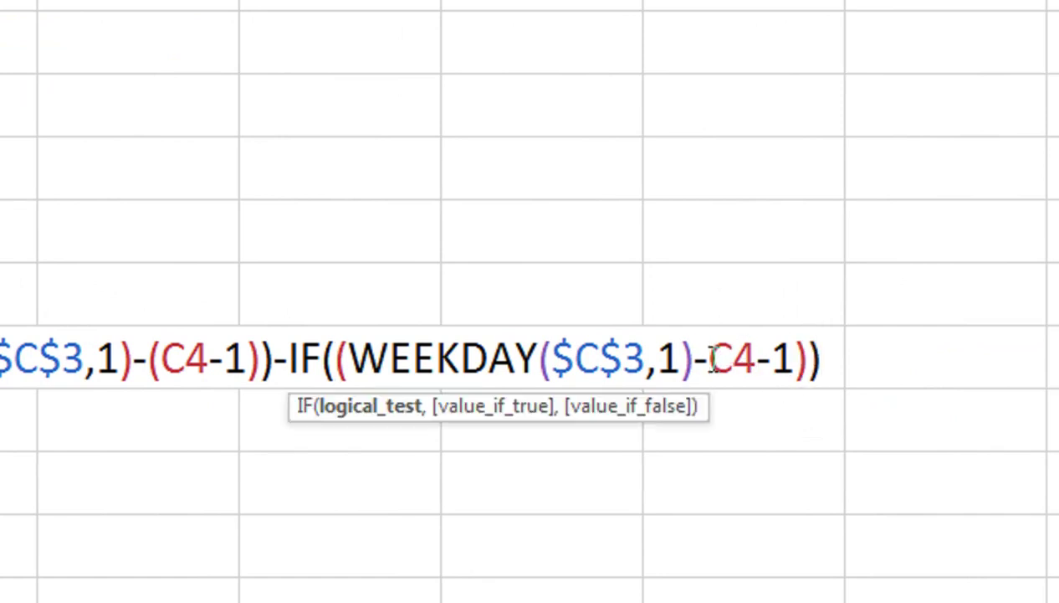
text(()
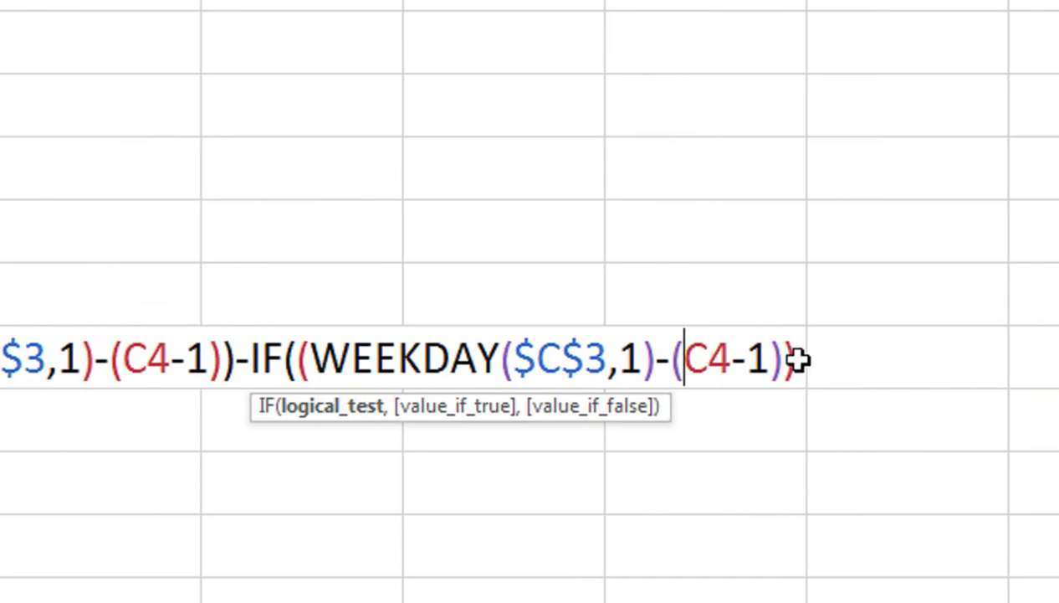
click(853, 358)
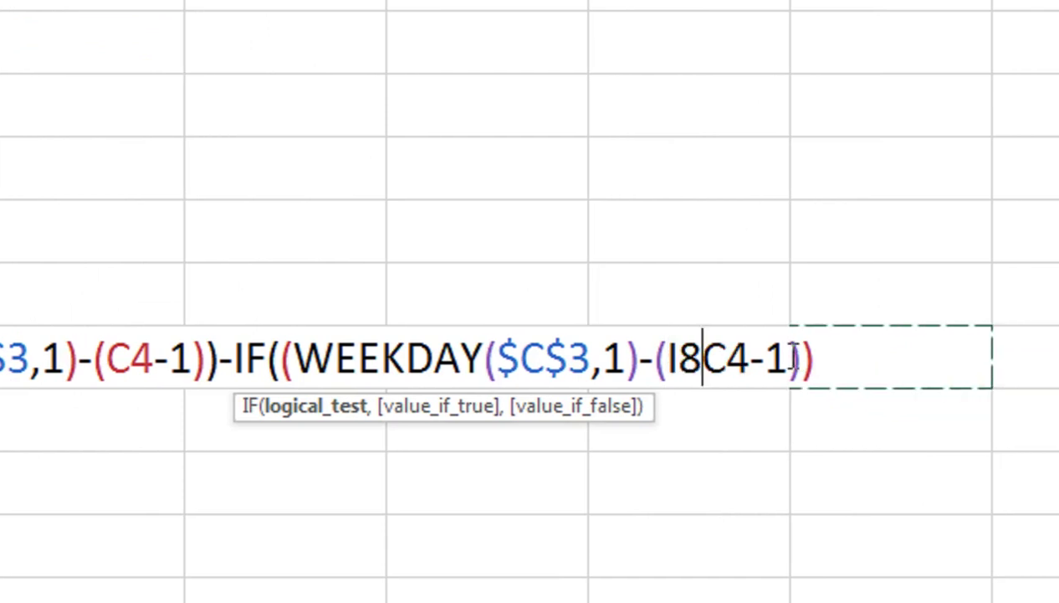
key(BackSpace)
key(BackSpace)
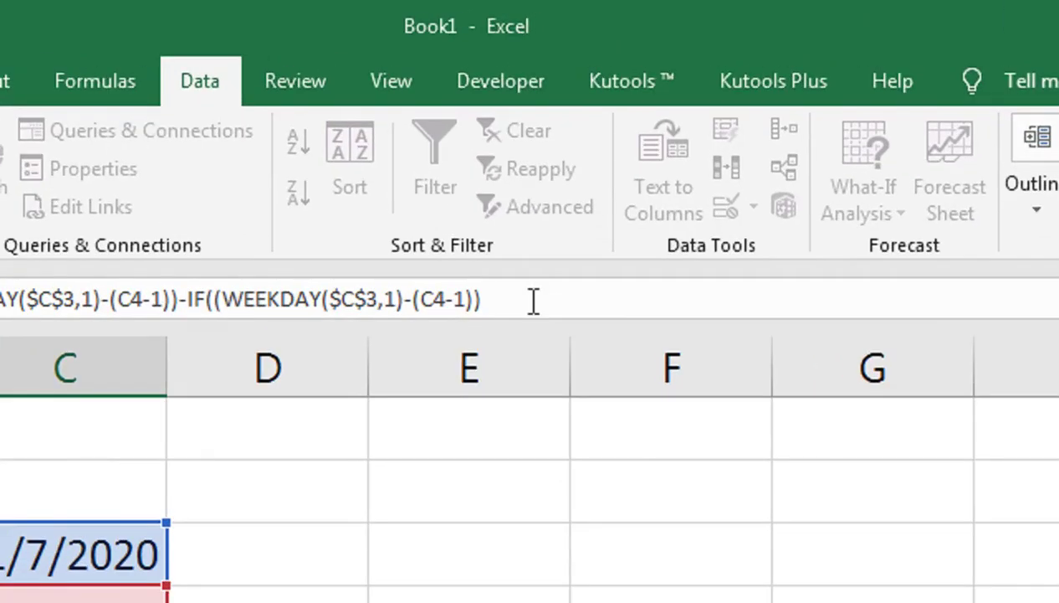
- Complete the C8 formula by appending <=0,7,0)+1 to the IF condition, and enter it
click(533, 300)
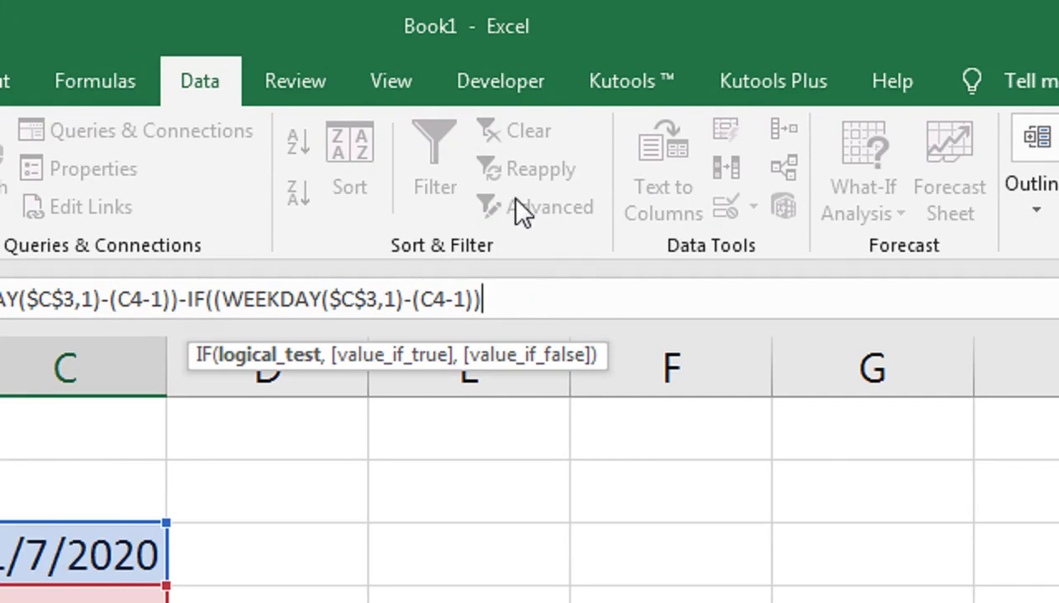
text(<=)
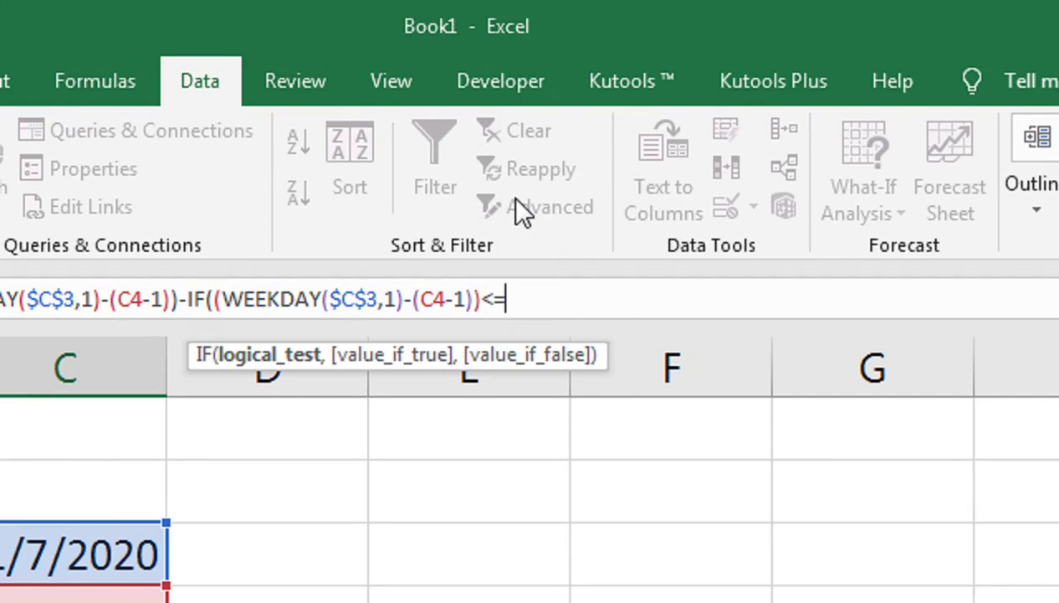
text(0,7)
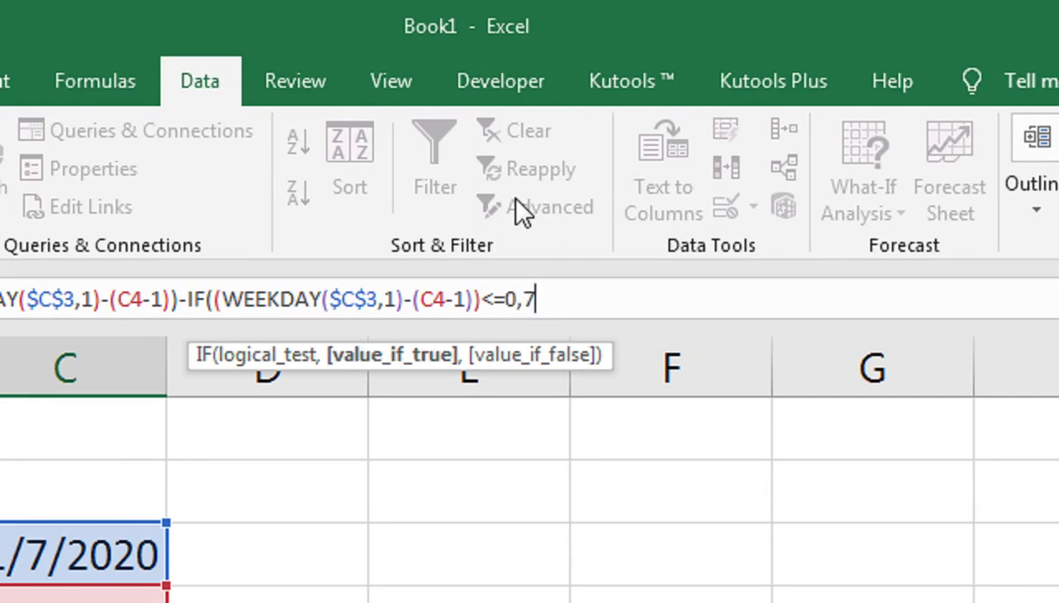
text(,0)
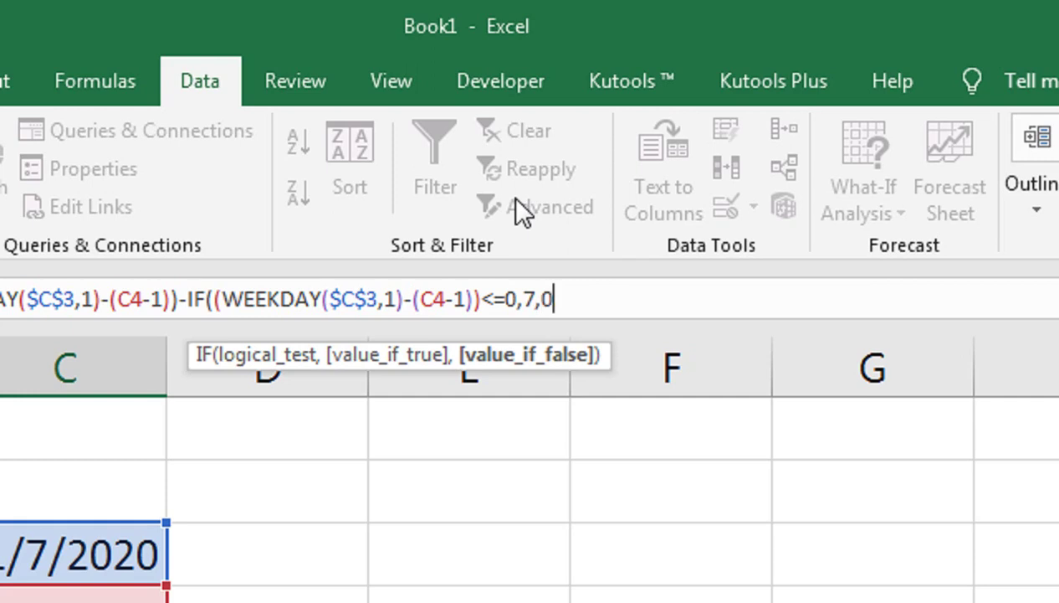
text()+)
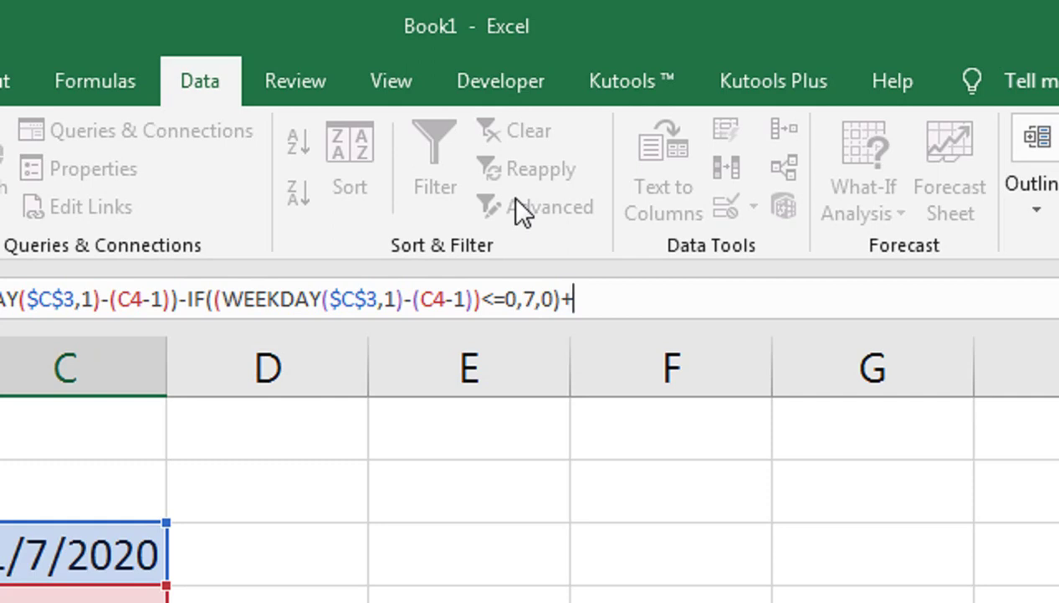
text(1)
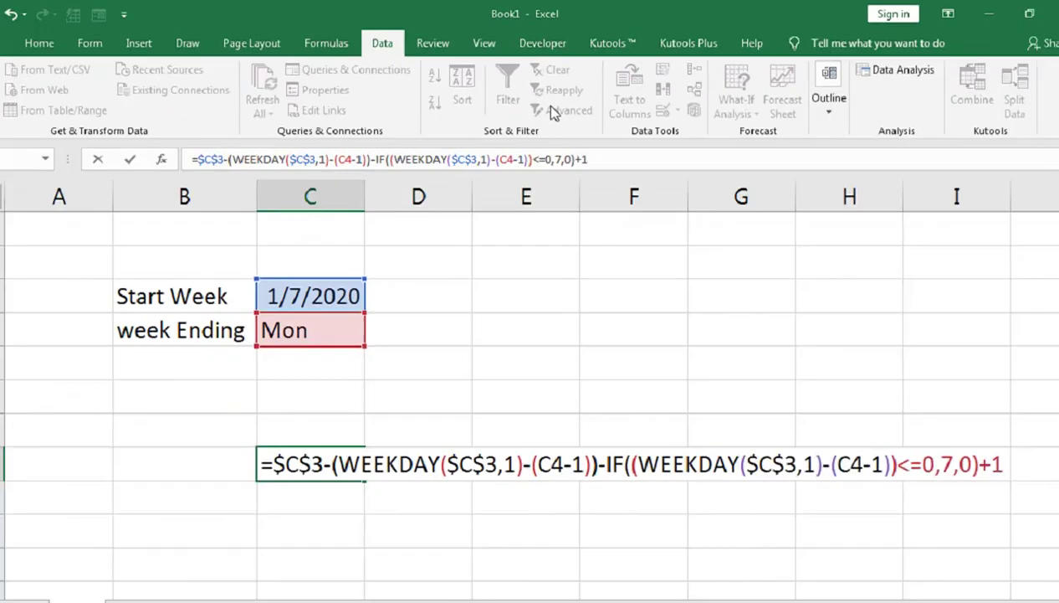
key(ctrl+Return)
key(Return)
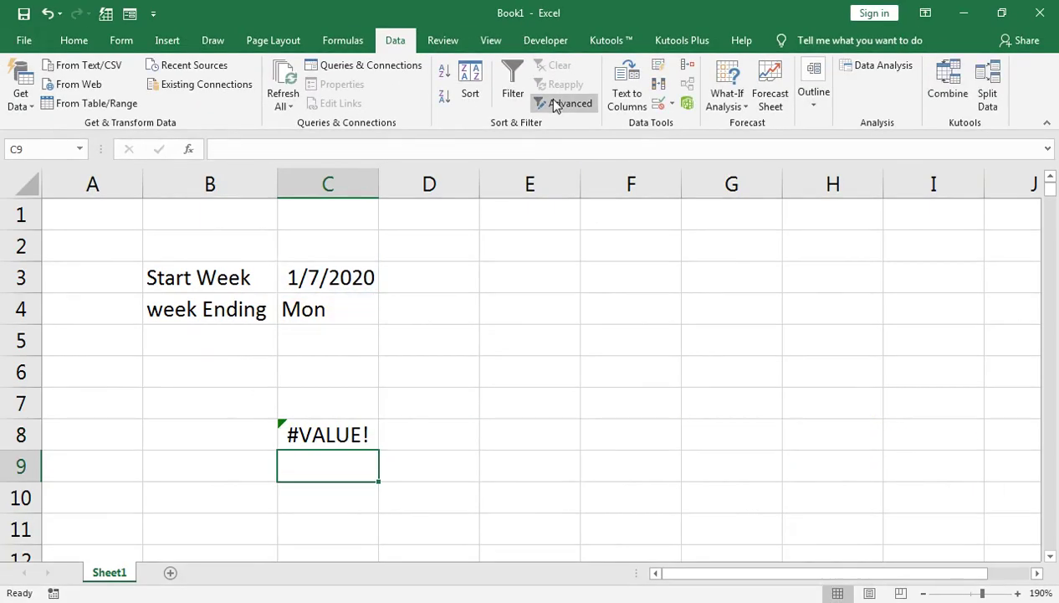
- Replace both C4 references in the C8 formula with D4 and enter the revised formula
key(Up)
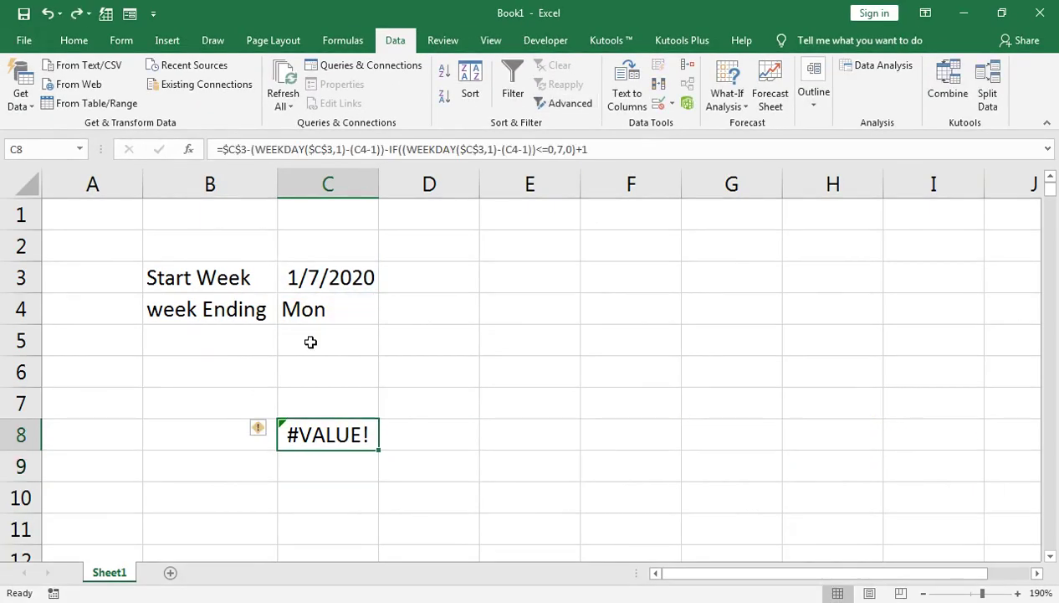
double_click(323, 436)
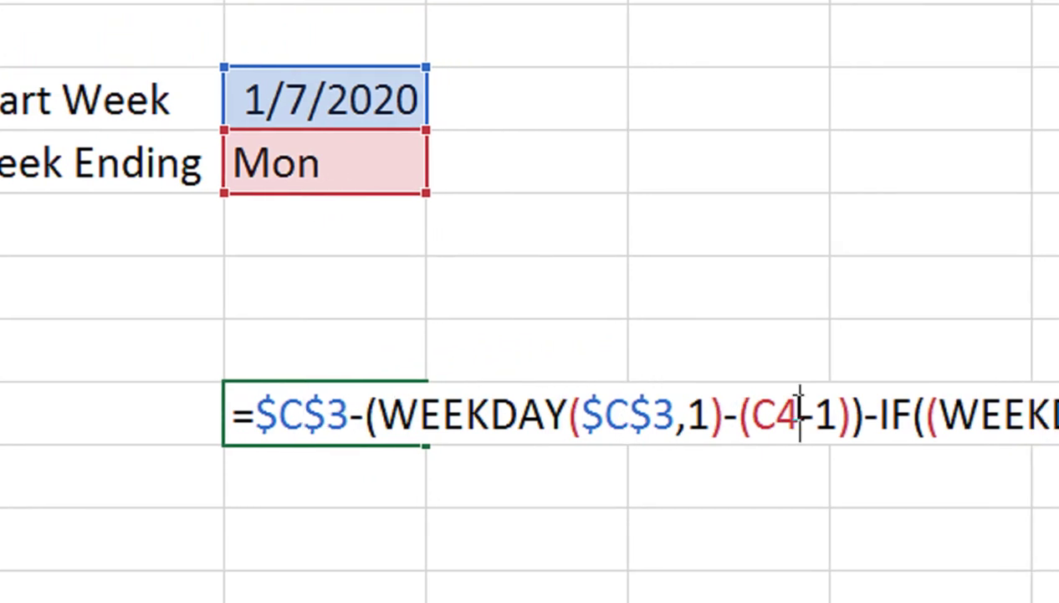
key(BackSpace)
key(BackSpace)
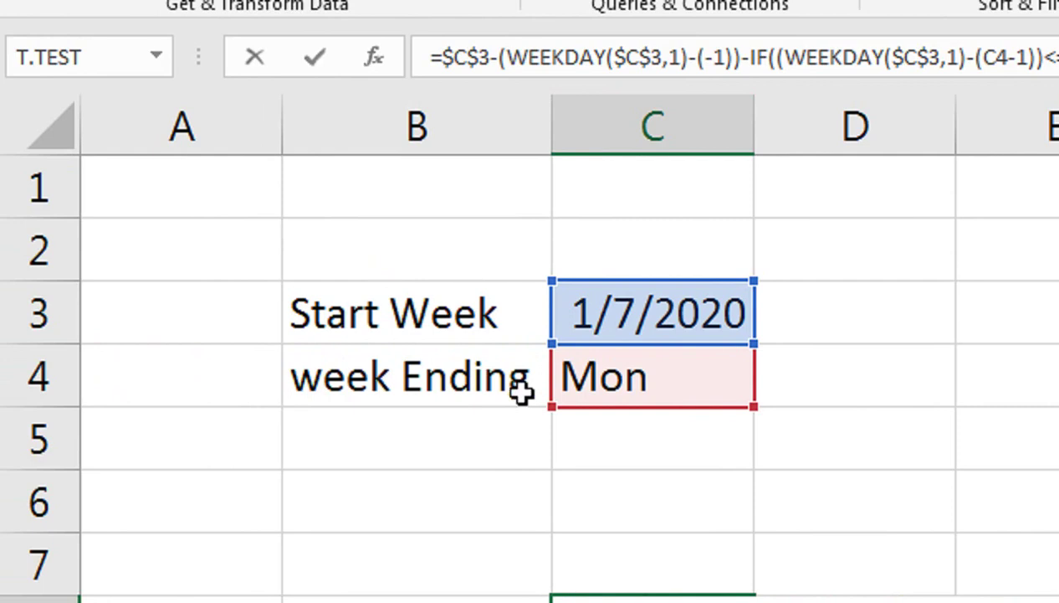
click(797, 375)
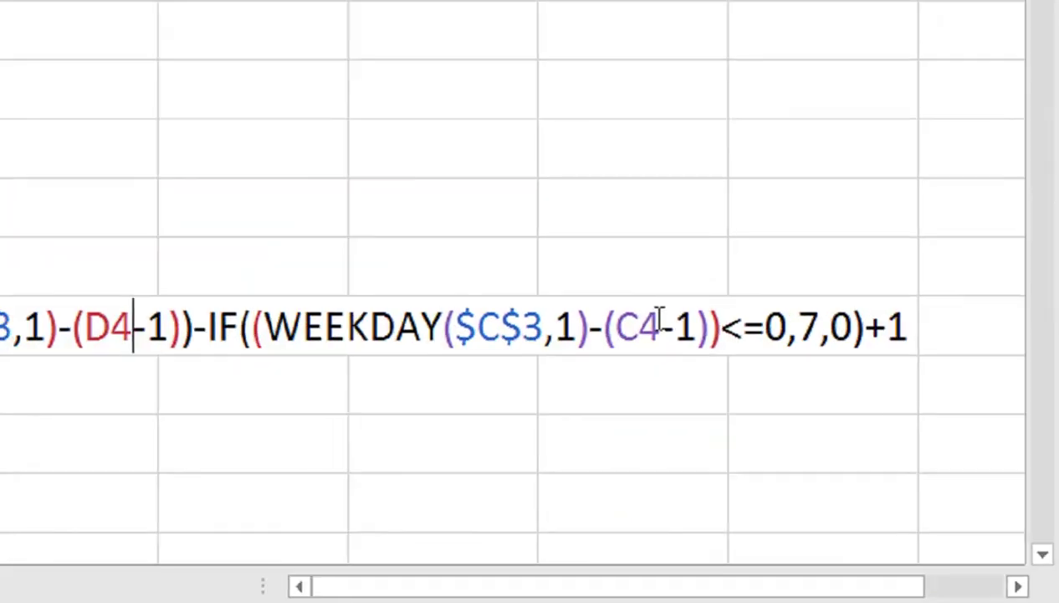
click(848, 435)
key(BackSpace)
key(BackSpace)
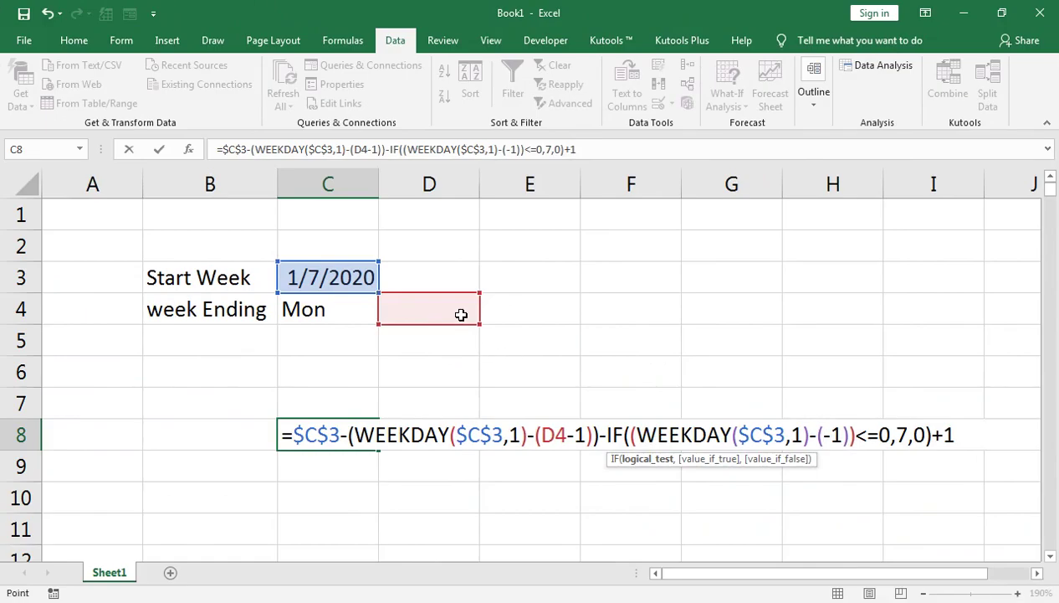
click(463, 312)
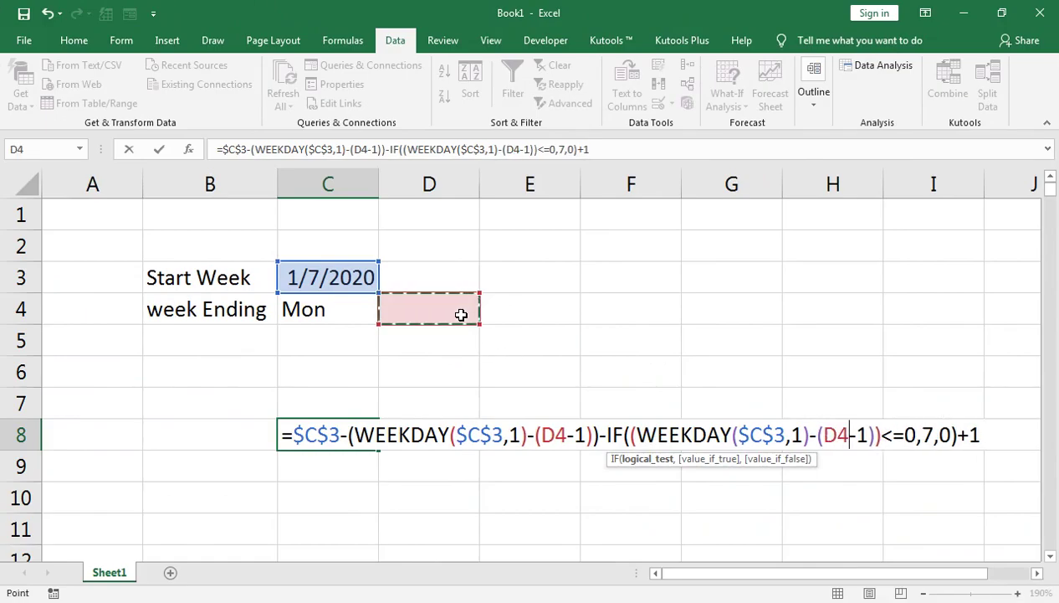
key(Return)
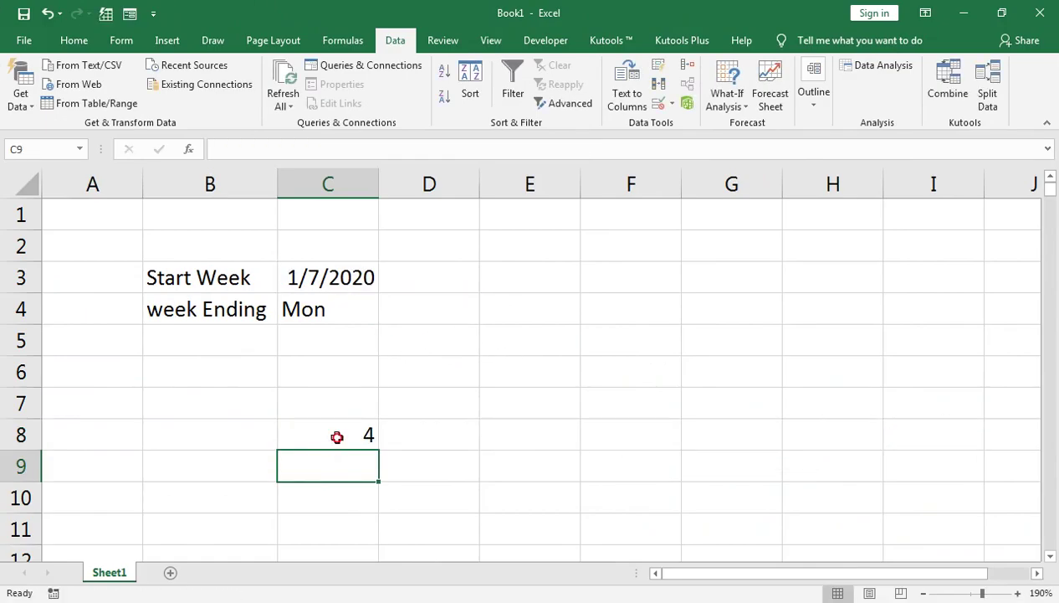
- Set the week ending day in cell C4 to Wed
click(338, 434)
click(360, 314)
click(387, 318)
click(352, 378)
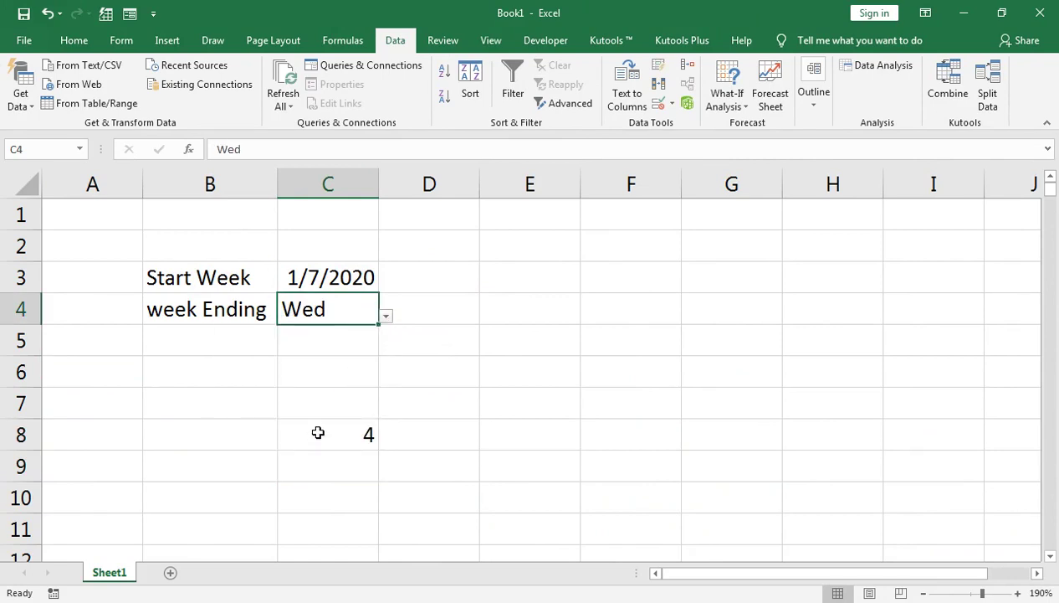
- Start a formula in cell D4 with MOD and a nested MATCH that looks up C4: =MOD(MATCH(C4
click(438, 308)
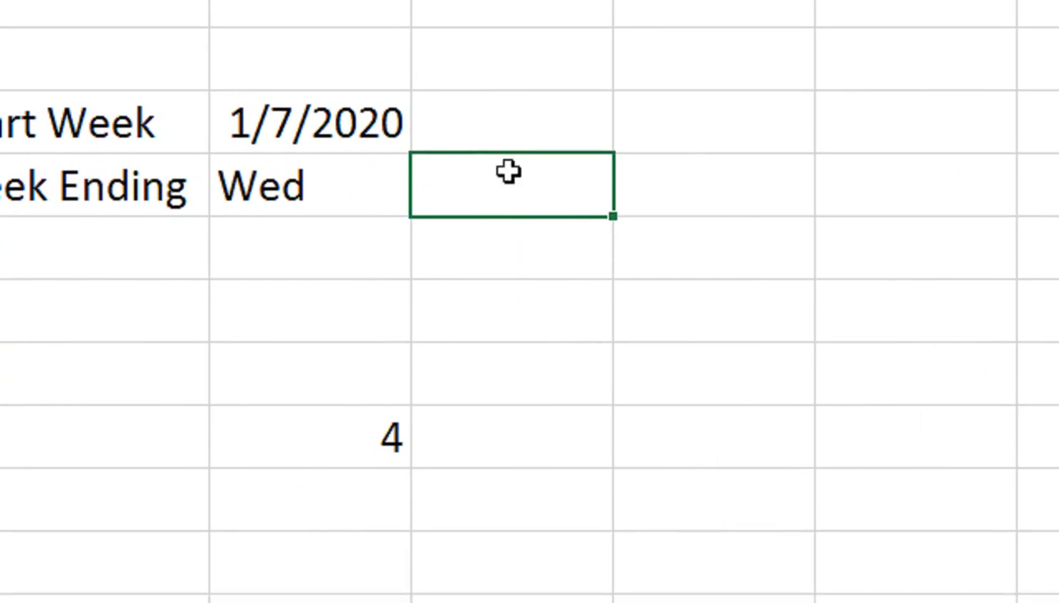
text(=mod)
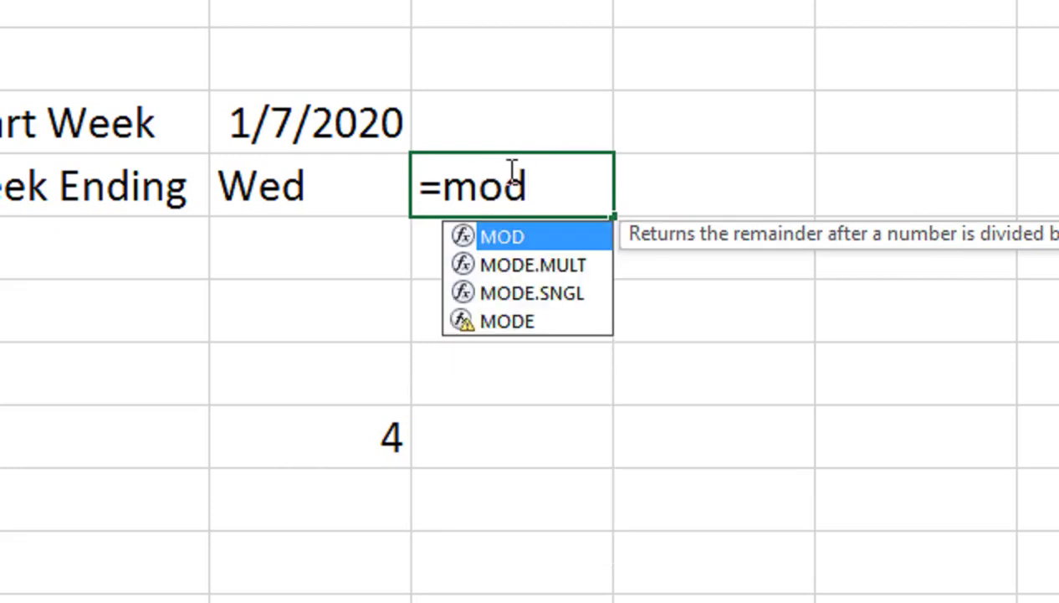
key(Tab)
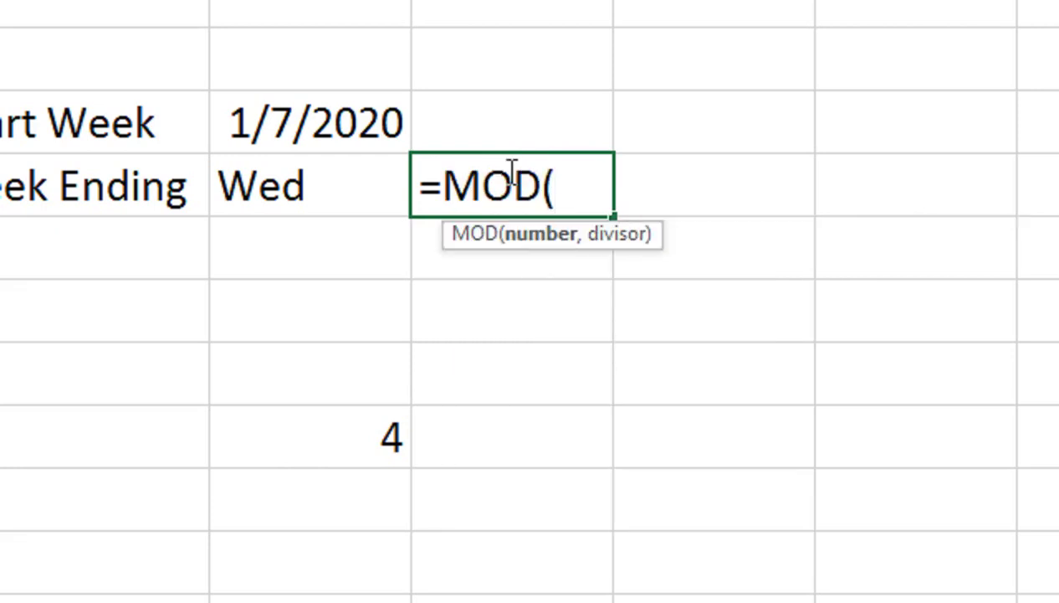
text(MAT)
key(Tab)
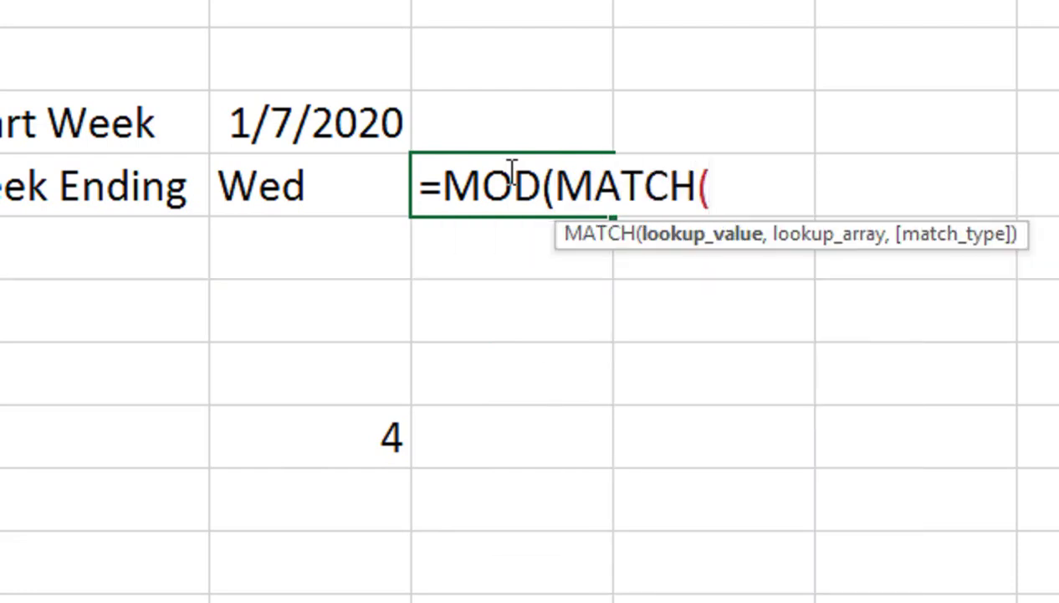
click(333, 189)
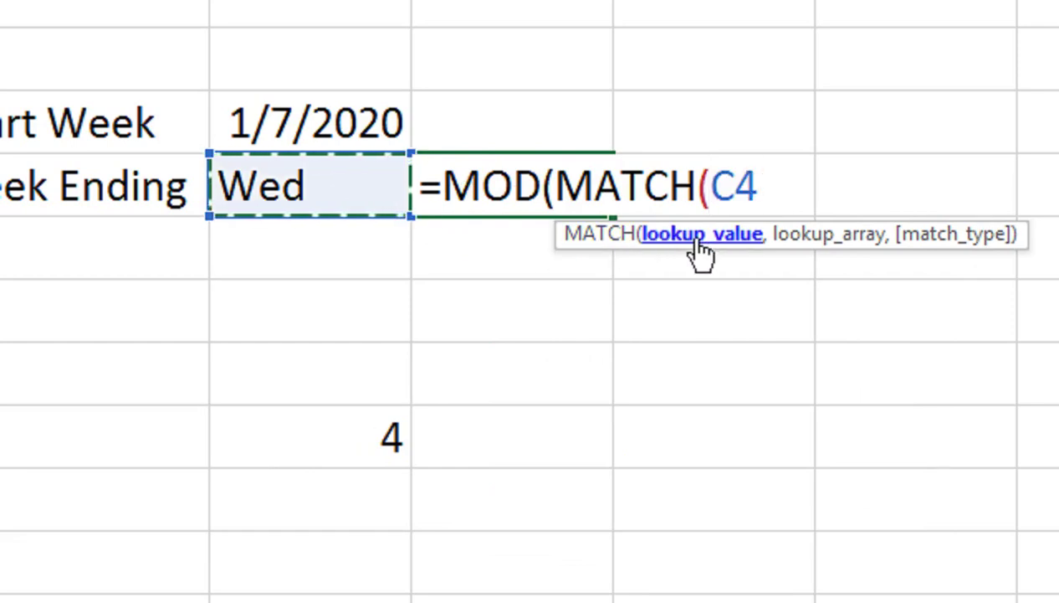
- Begin the MATCH lookup array in the D4 formula as an array constant with "Sun as its first entry
text(,{)
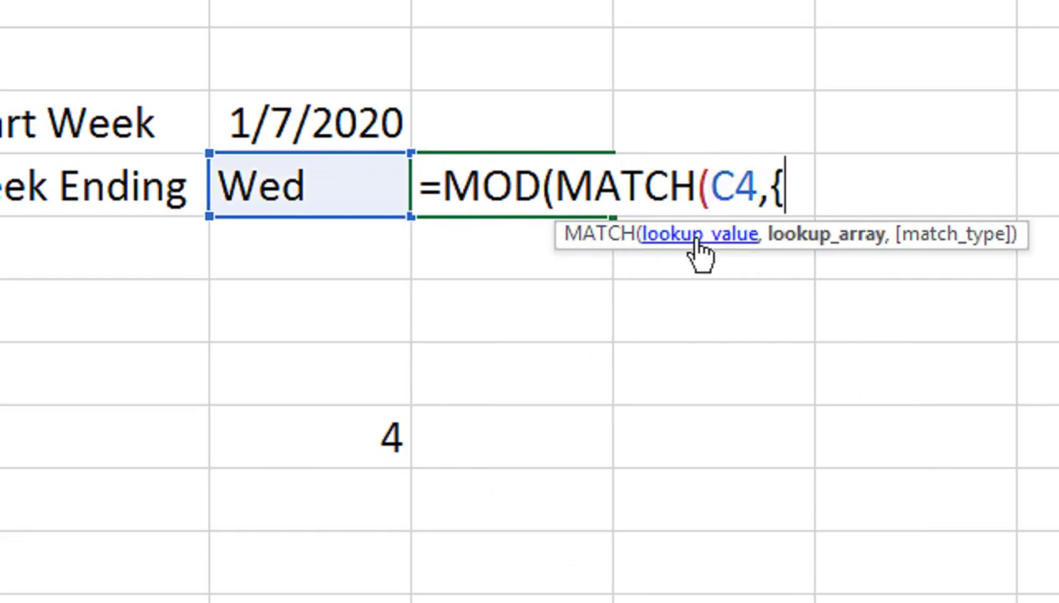
text(")
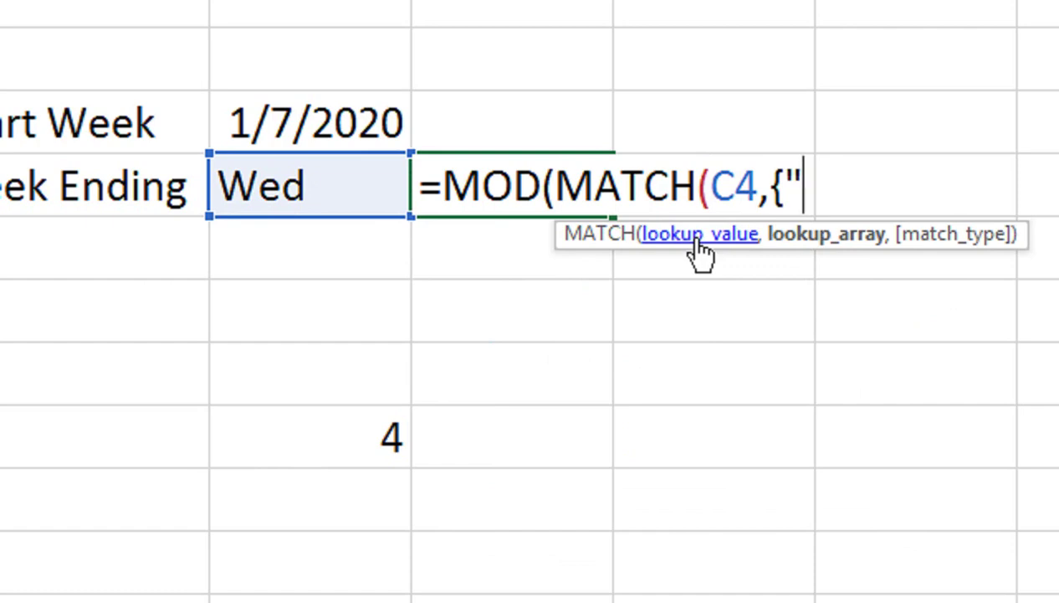
text(sUNDAY)
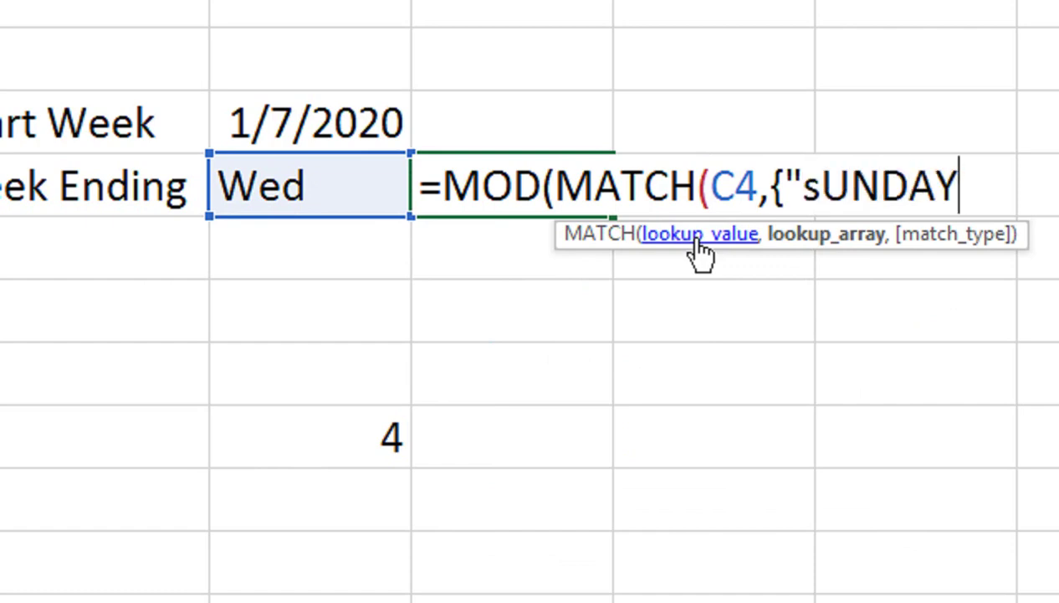
key(BackSpace)
key(BackSpace)
key(BackSpace)
key(BackSpace)
key(BackSpace)
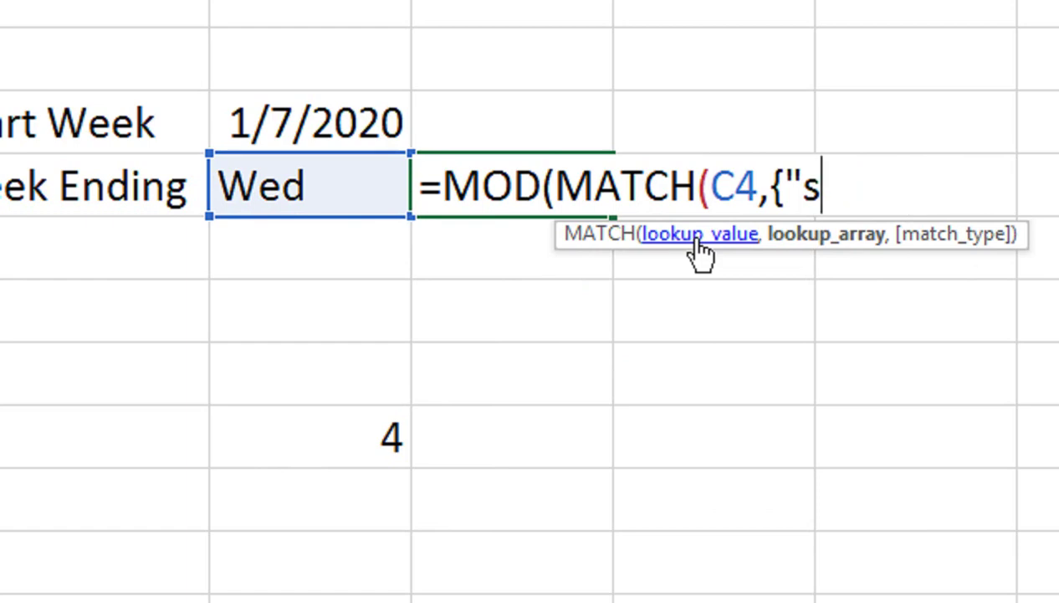
key(BackSpace)
text(Sun)
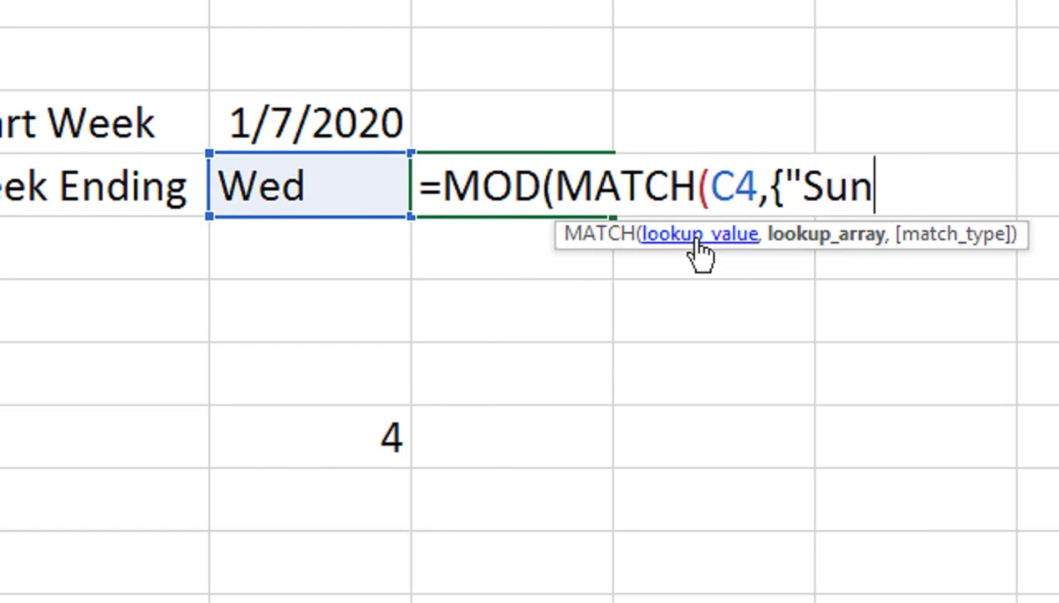
- Add "Mon" and "Tue" to the MATCH array constant in D4, separating the entries with semicolons
text(";"MOn)
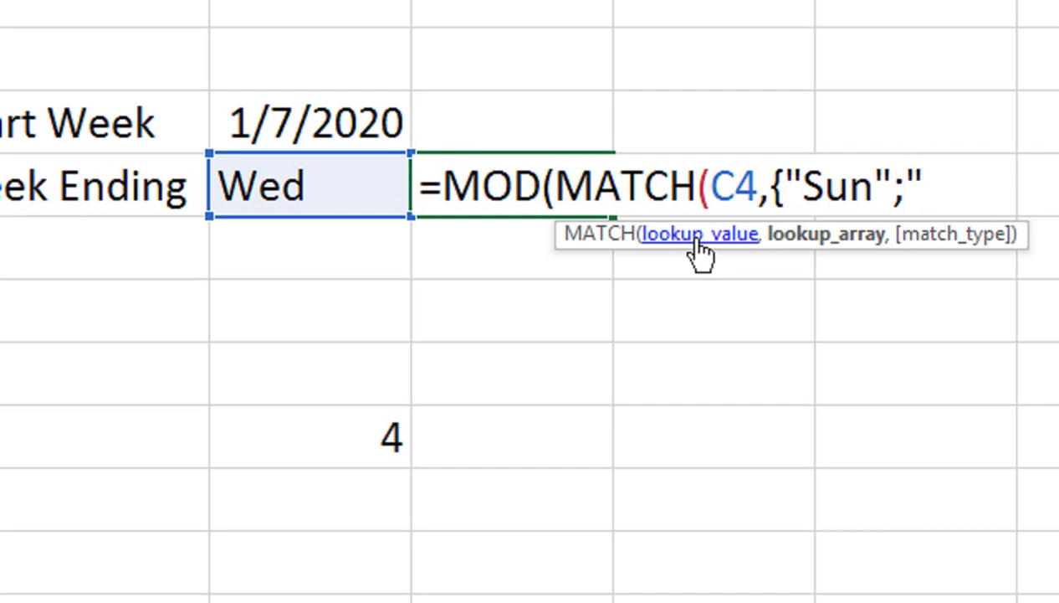
key(BackSpace)
key(BackSpace)
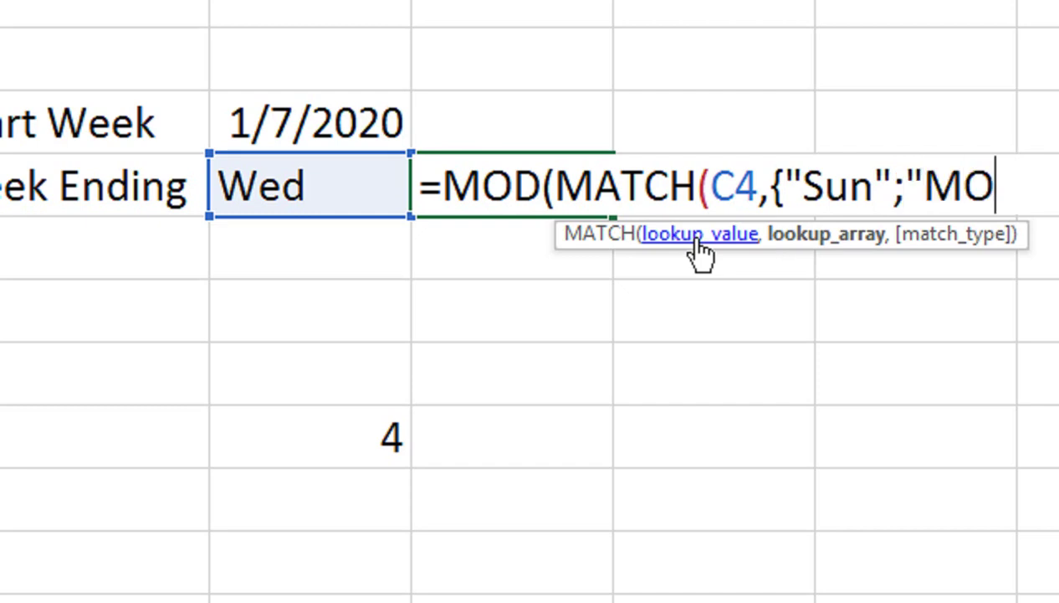
text(on)
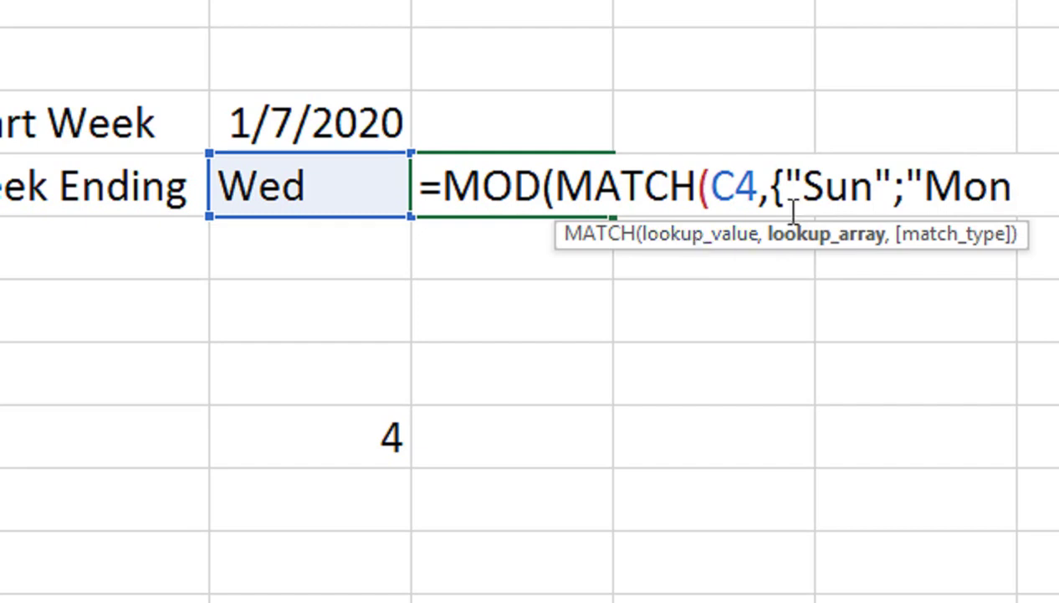
text(";")
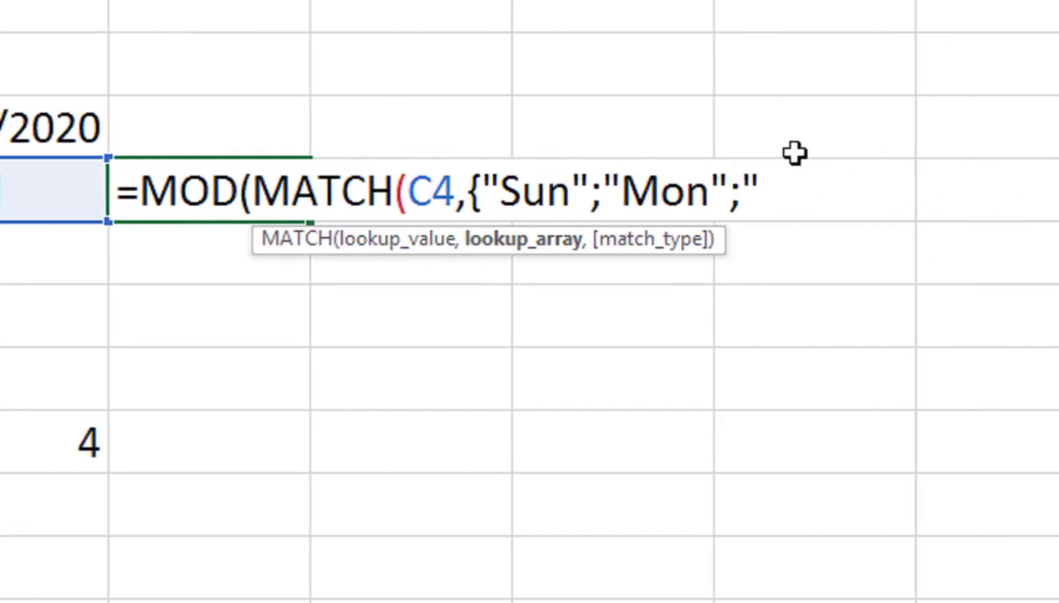
text(Tue")
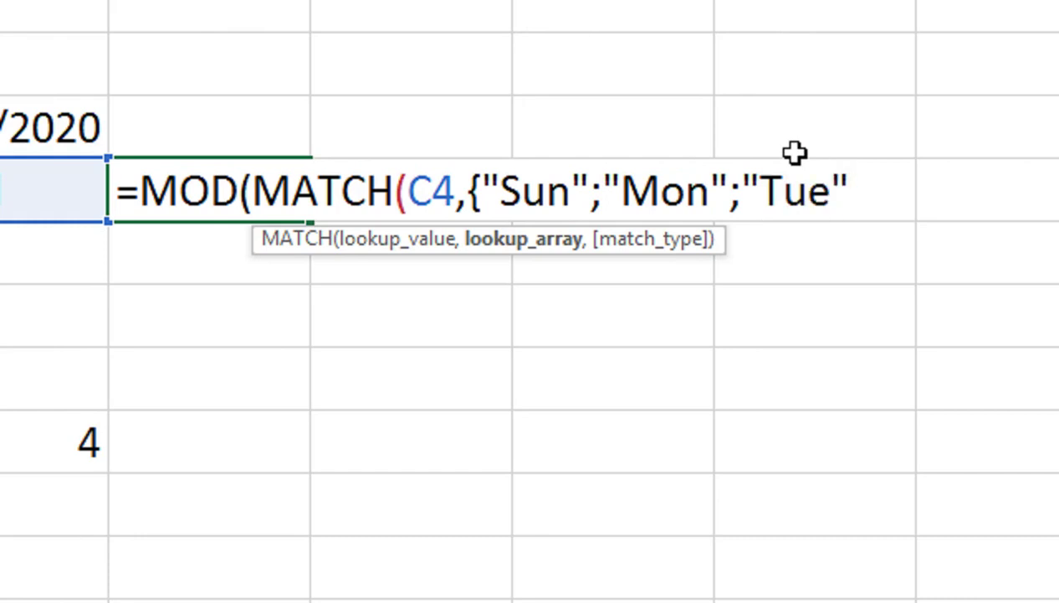
- Add "Wed" and "Thu" to the MATCH array constant in D4, separated by semicolons
text(;")
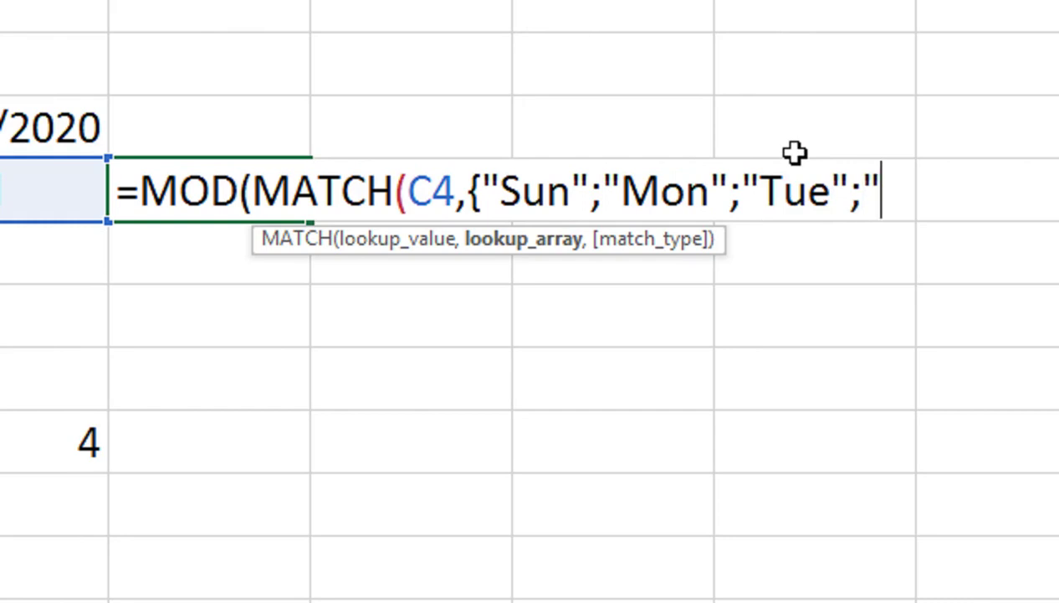
text(Wed")
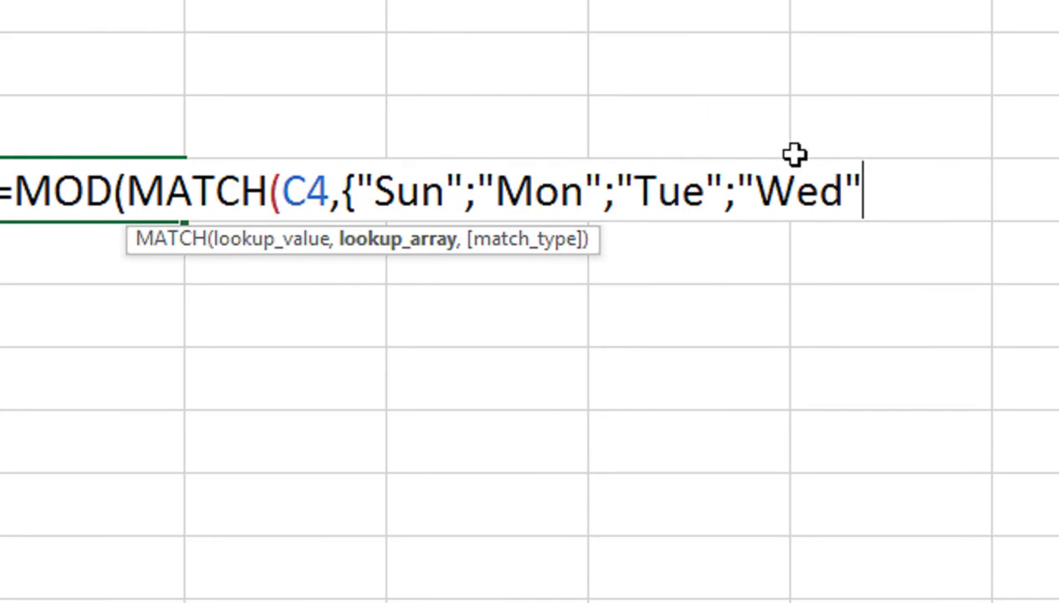
text(; )
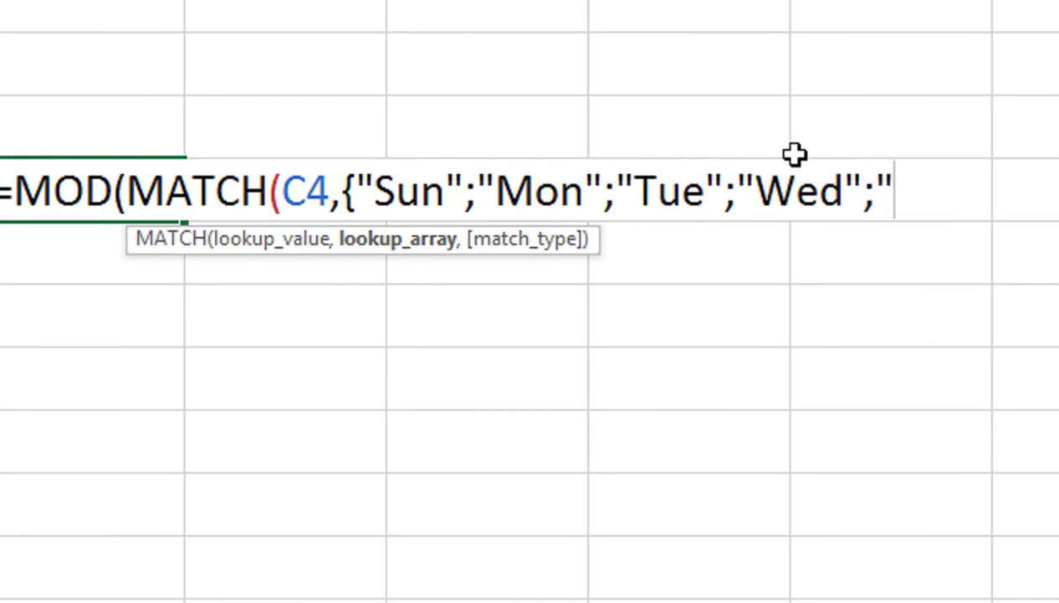
text(Thi)
key(BackSpace)
text(u",)
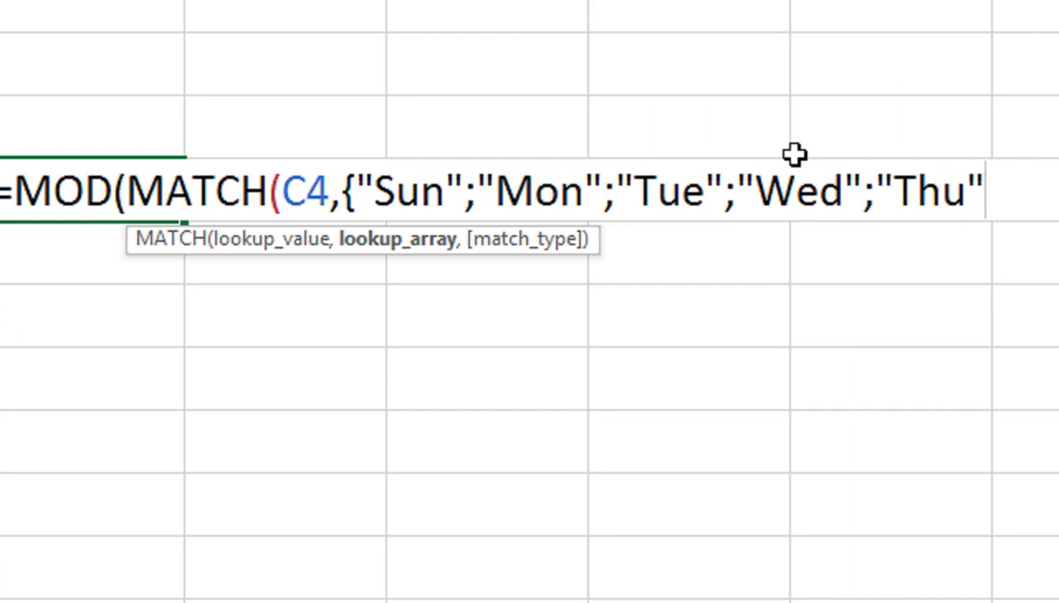
key(BackSpace)
- Add "Fri" and "Sat" to the MATCH array constant in D4 and close the array with a brace
text(;"Fri)
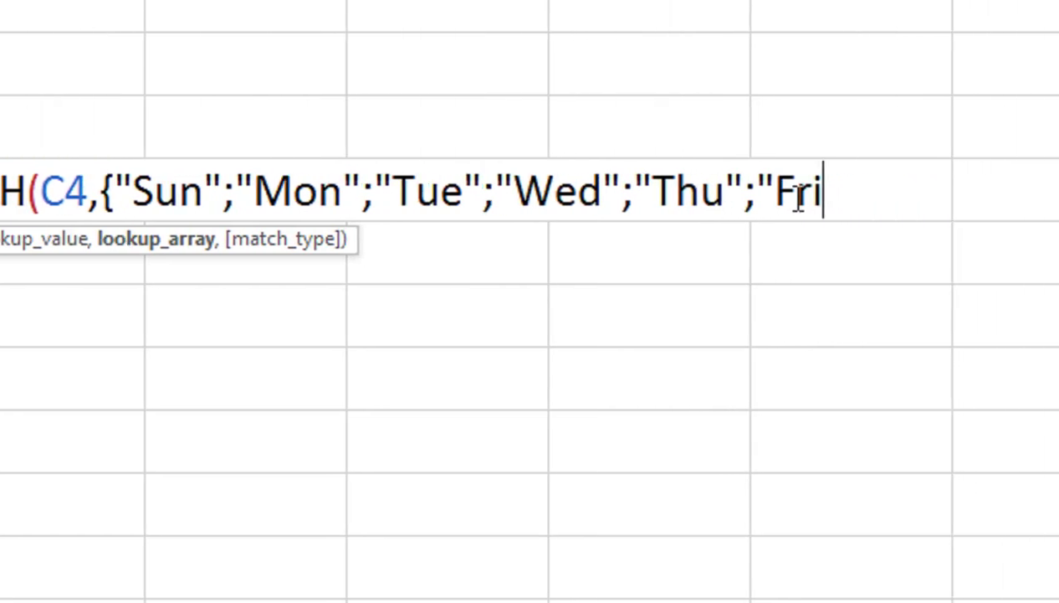
text(";"Sat)
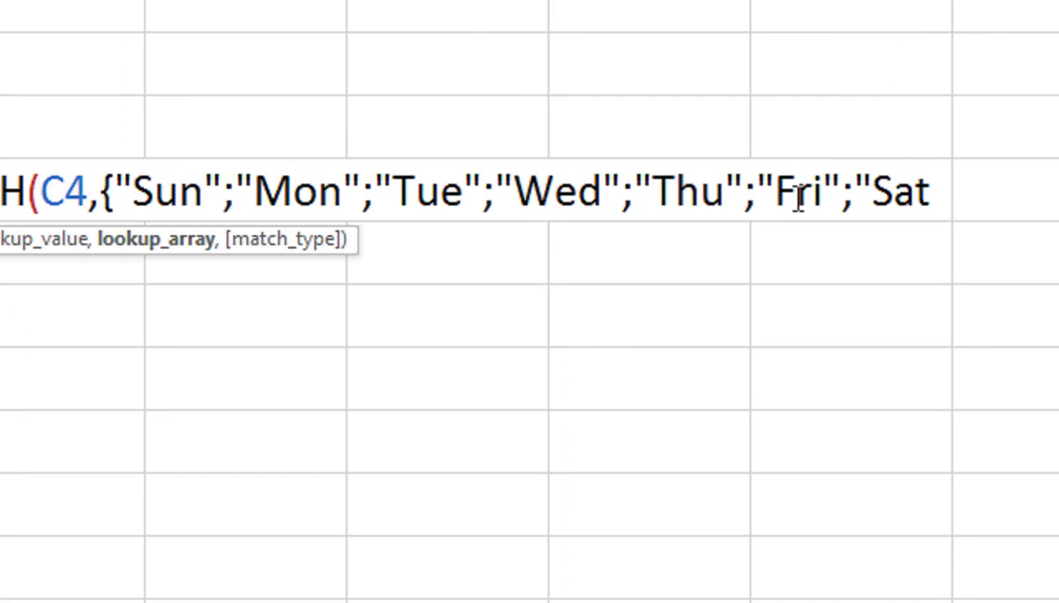
text(")
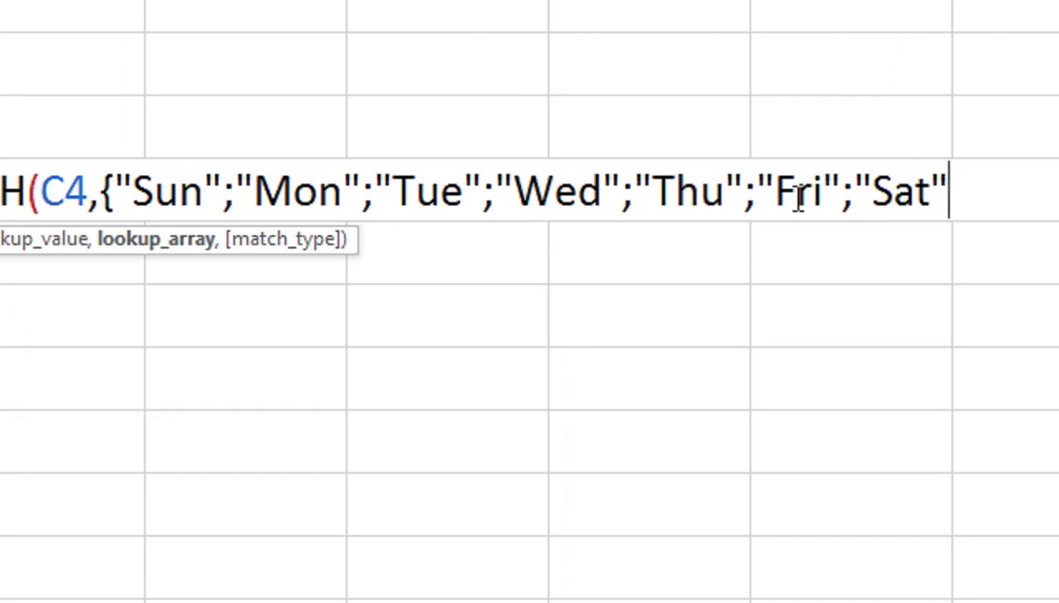
text(})
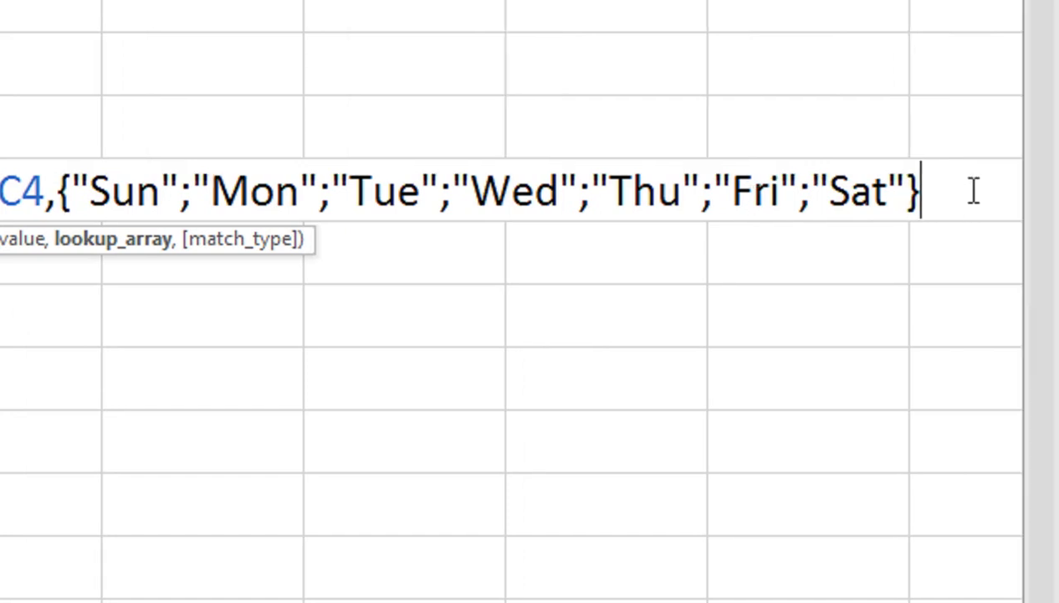
- Complete the D4 formula with exact match type 0, a MOD divisor of 7 and +1 at the end
text(,0)
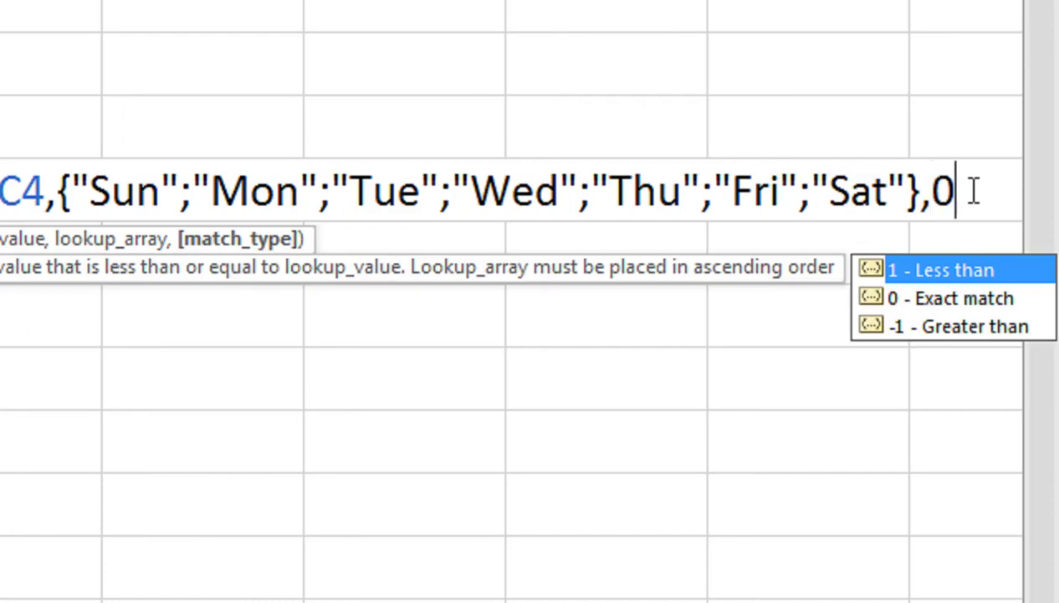
text())
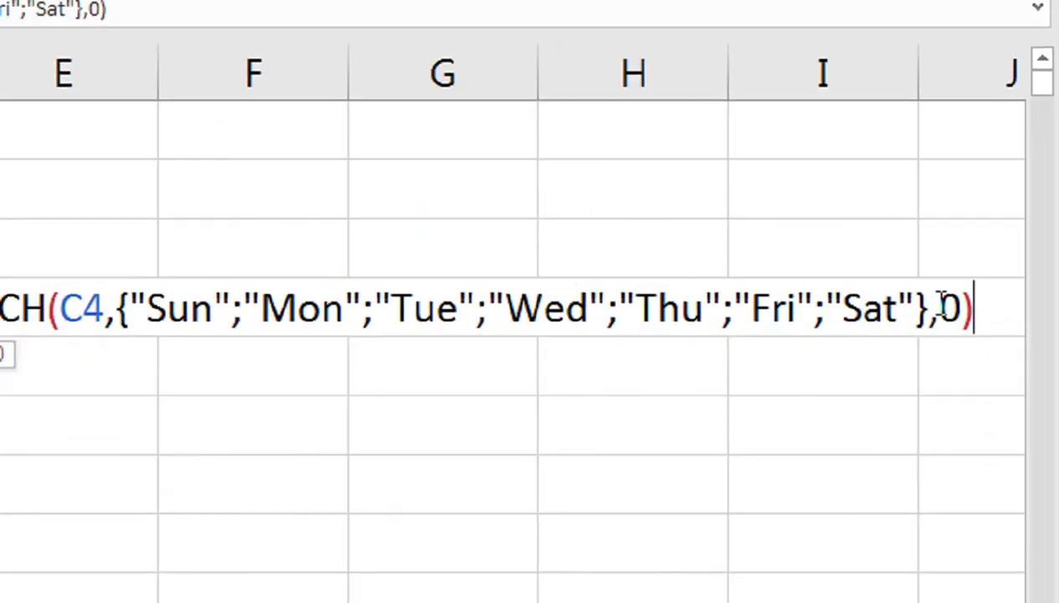
text(,7)
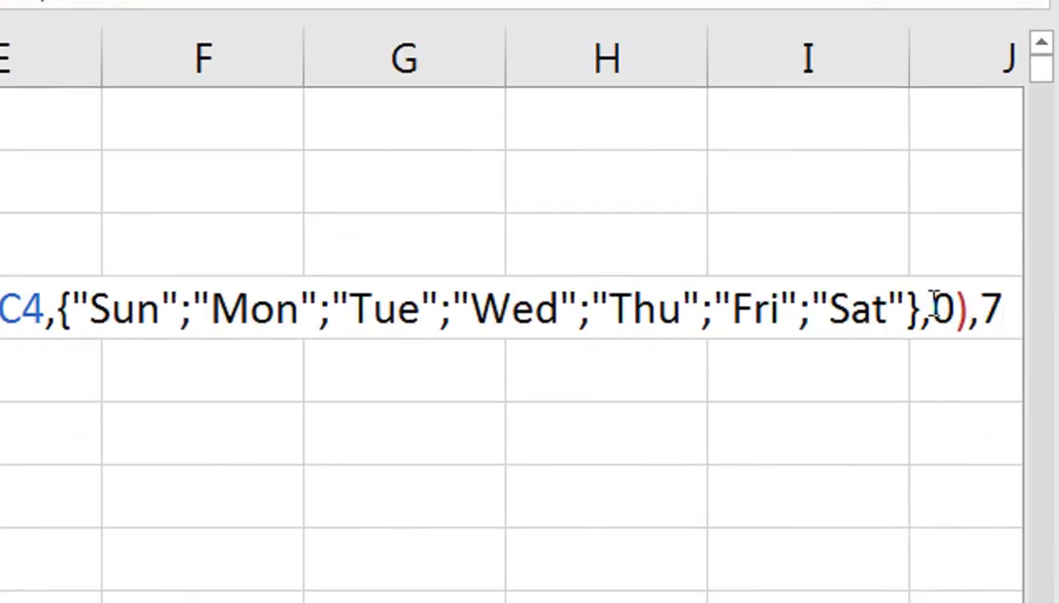
text())
text(+1)
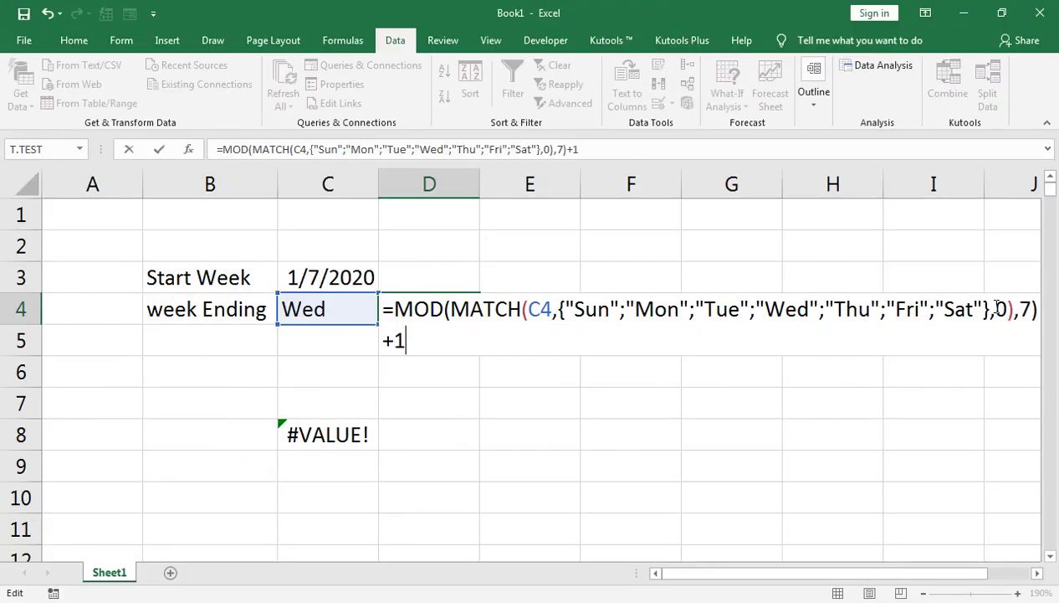
key(Return)
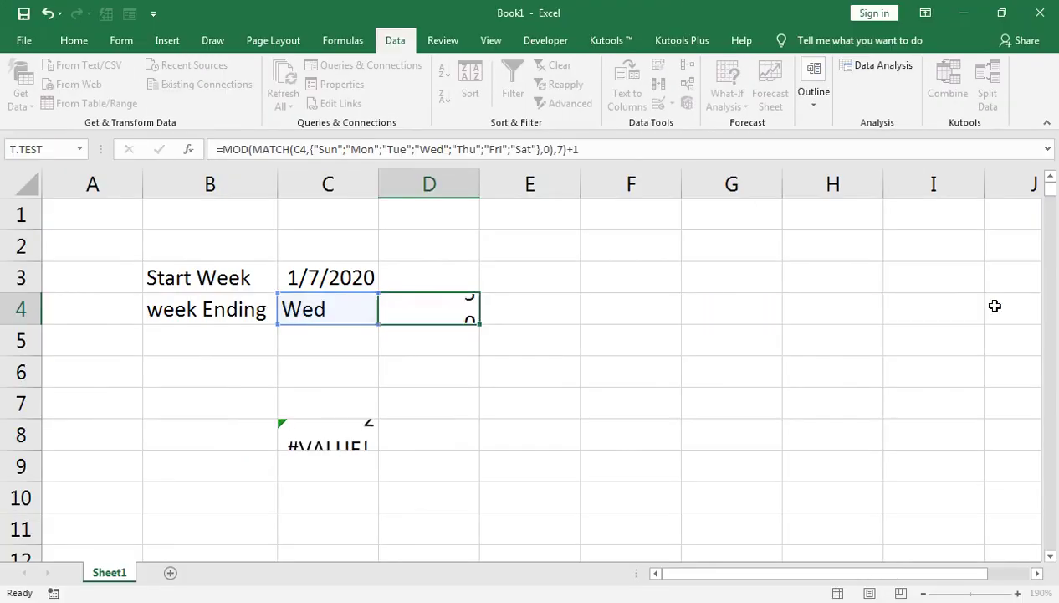
- Test the formulas by trying Mon, Tue and Wed as the week ending day in C4
click(313, 305)
click(384, 316)
click(372, 333)
click(384, 316)
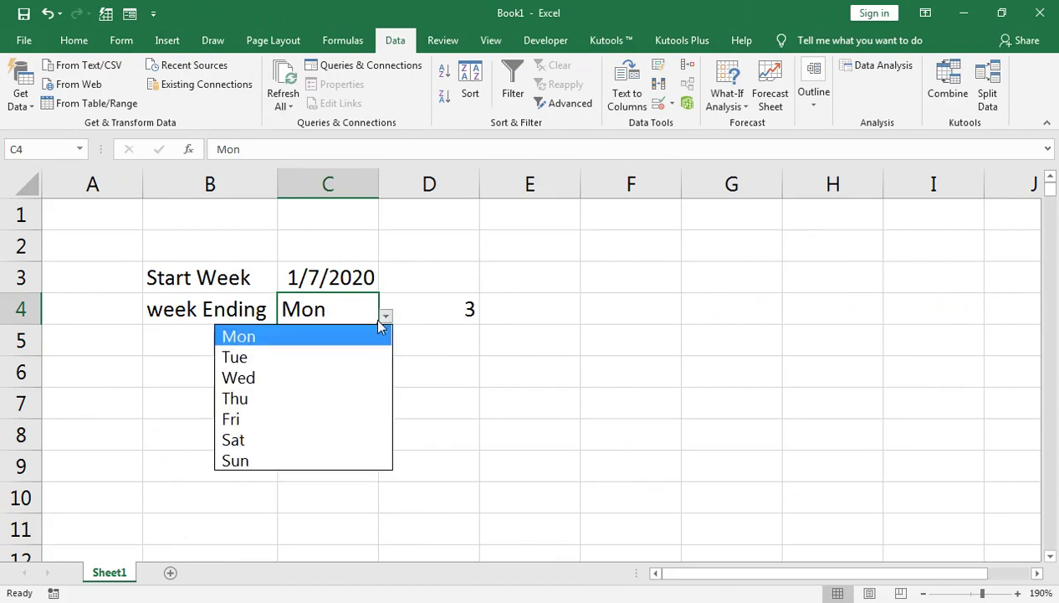
click(371, 358)
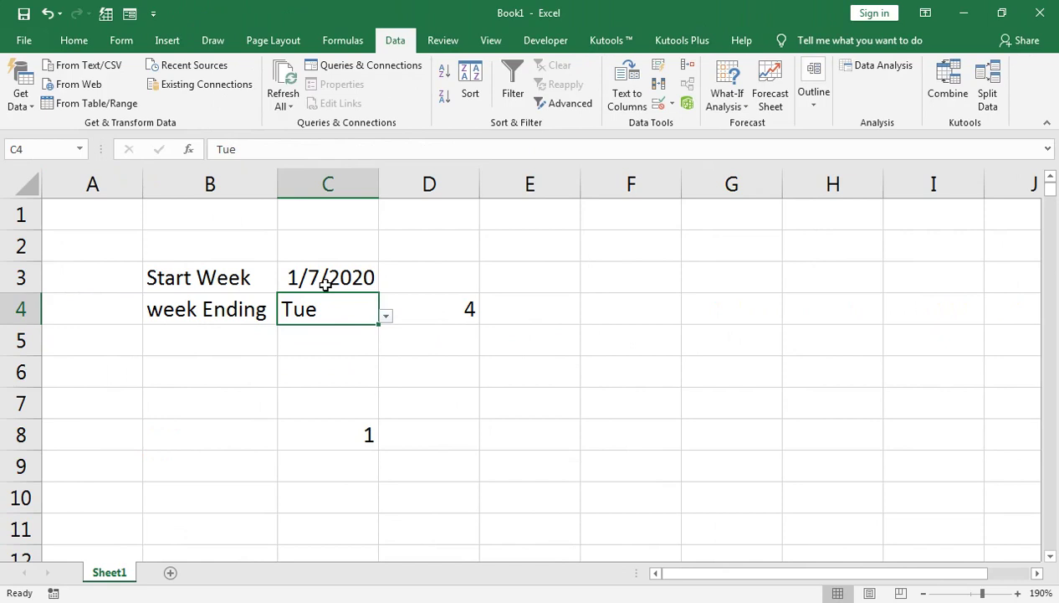
key(ctrl+z)
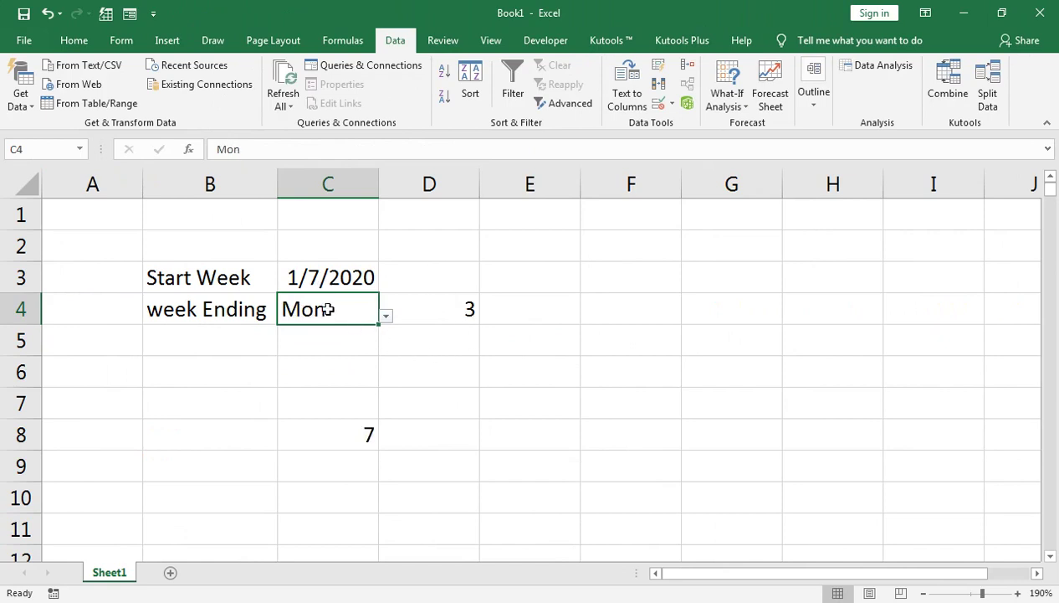
click(385, 317)
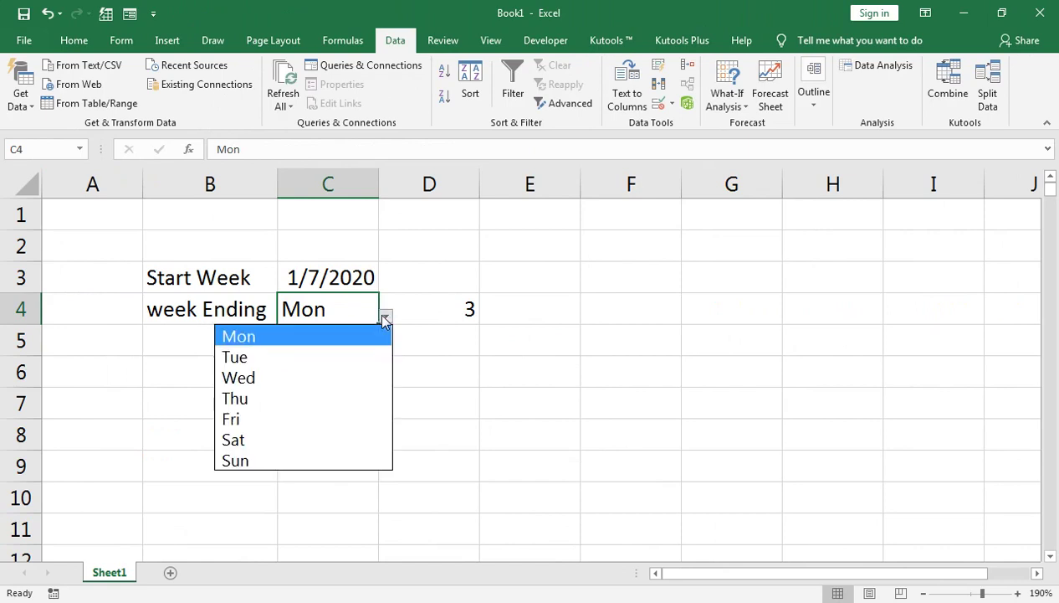
click(303, 381)
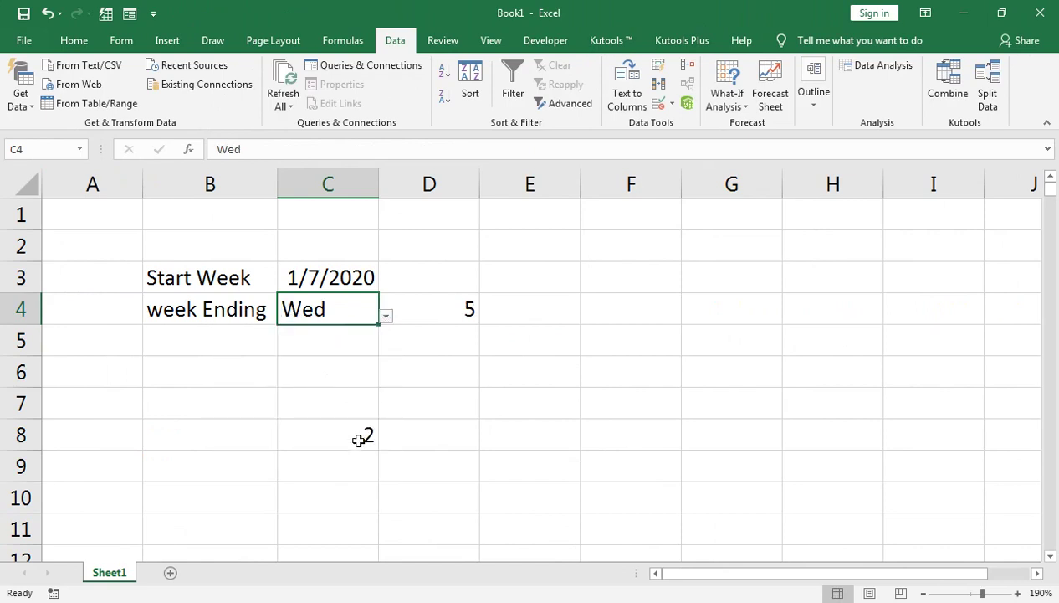
- Change the start week date in C3 to 7/1/2020
double_click(289, 277)
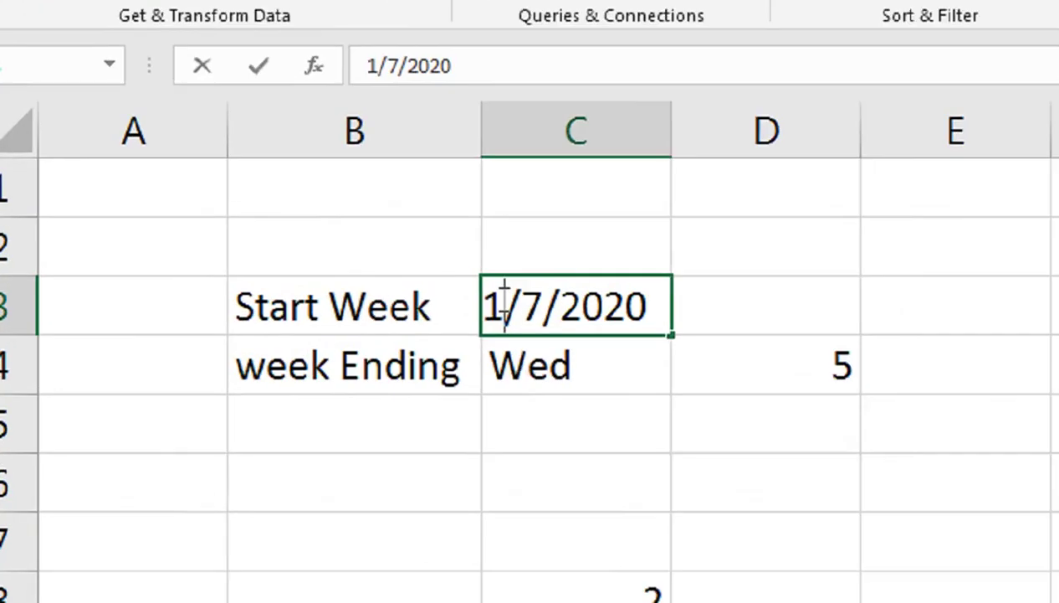
key(BackSpace)
text(7)
click(576, 307)
key(BackSpace)
text(1)
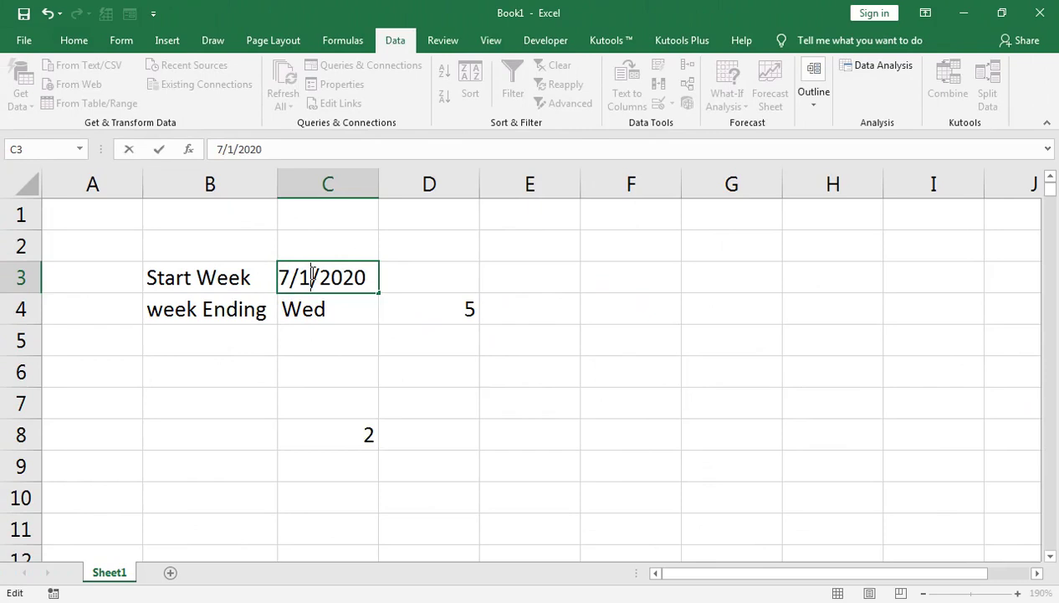
key(Return)
- Set the week ending day in cell C4 to Tue
click(343, 281)
click(332, 312)
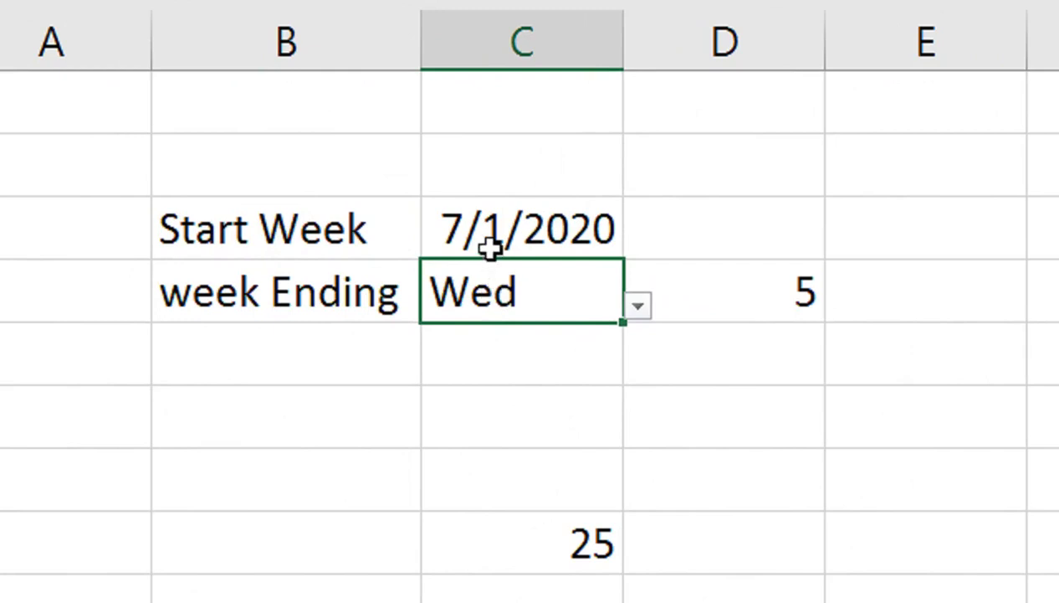
click(638, 306)
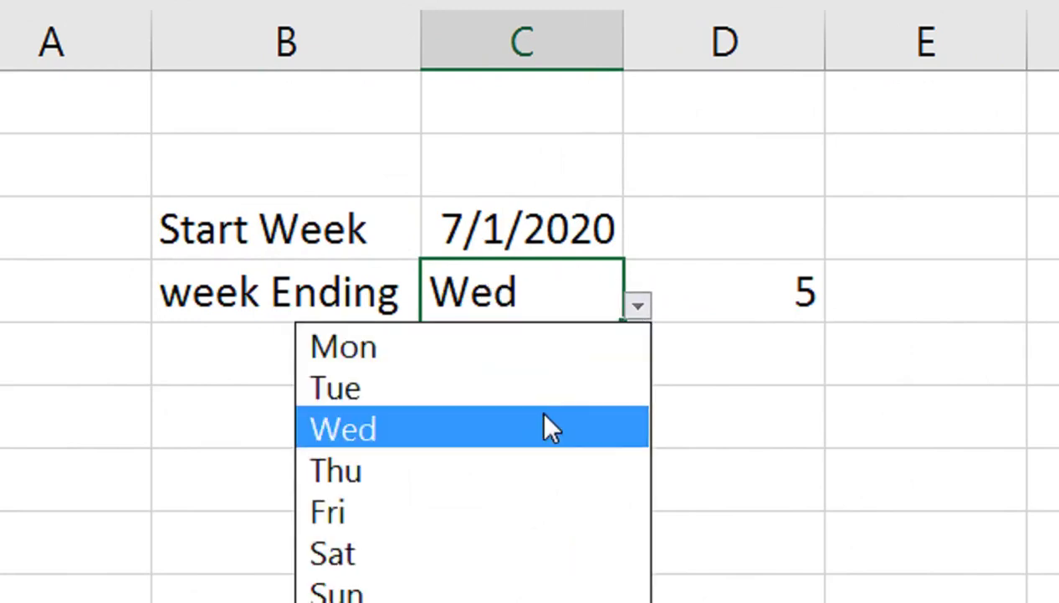
click(544, 389)
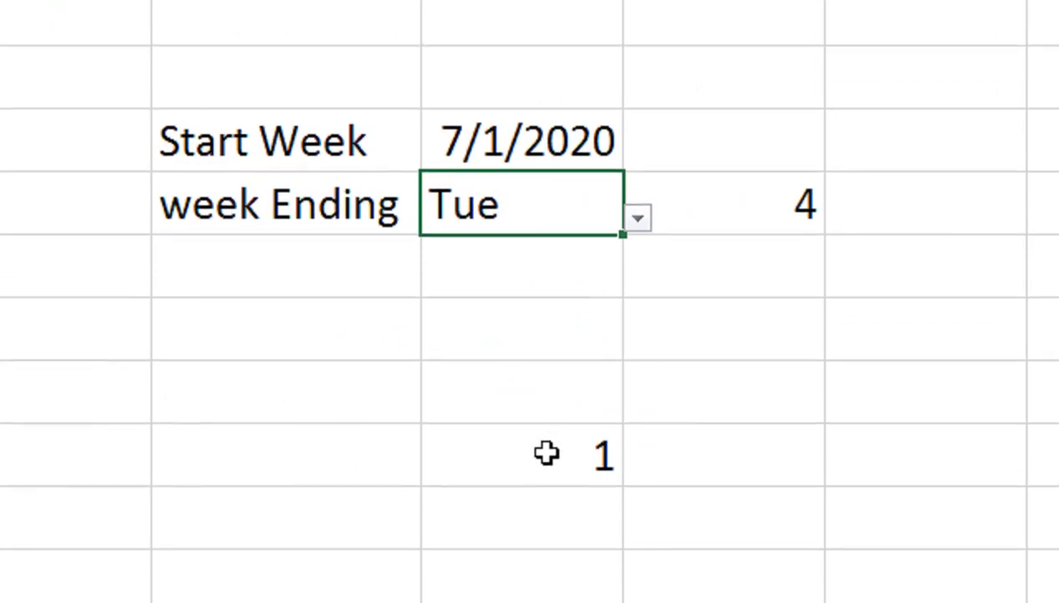
click(694, 202)
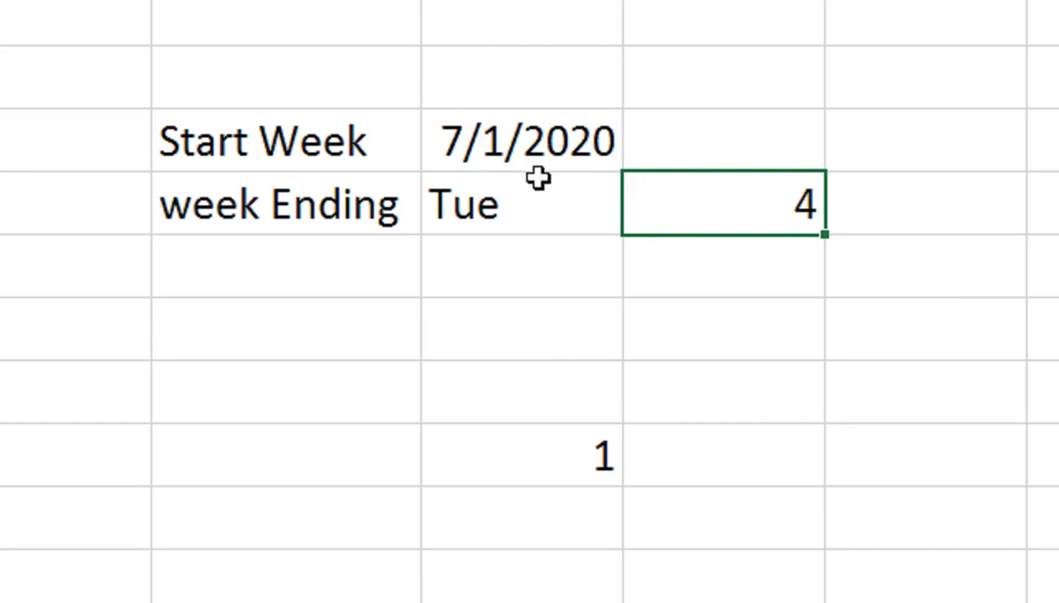
- Enter =C8+1 in cell D8 and fill the formula across to H8
click(695, 456)
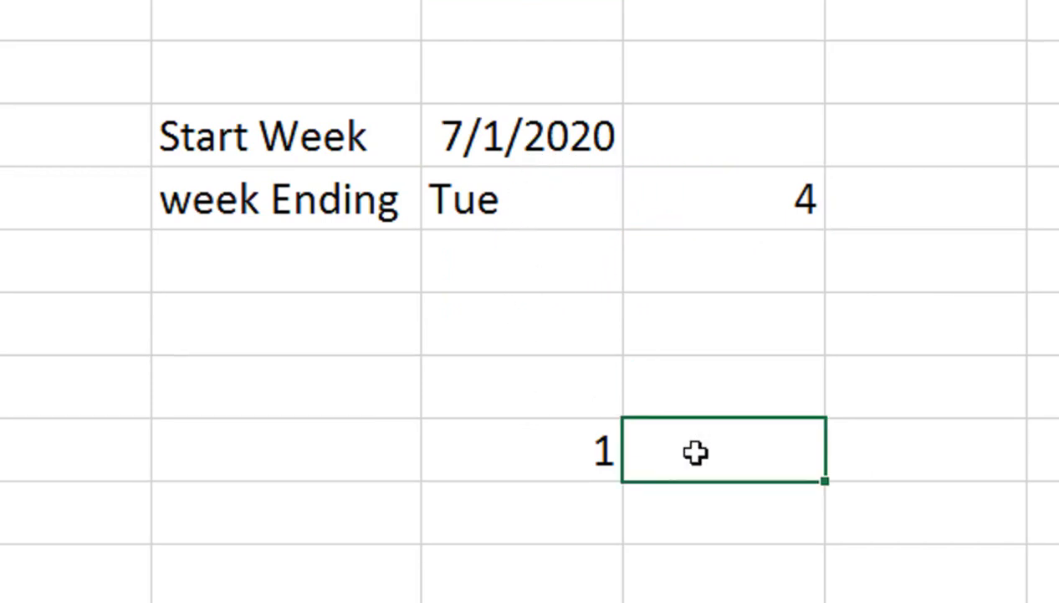
text(=)
key(Left)
text(+0)
key(BackSpace)
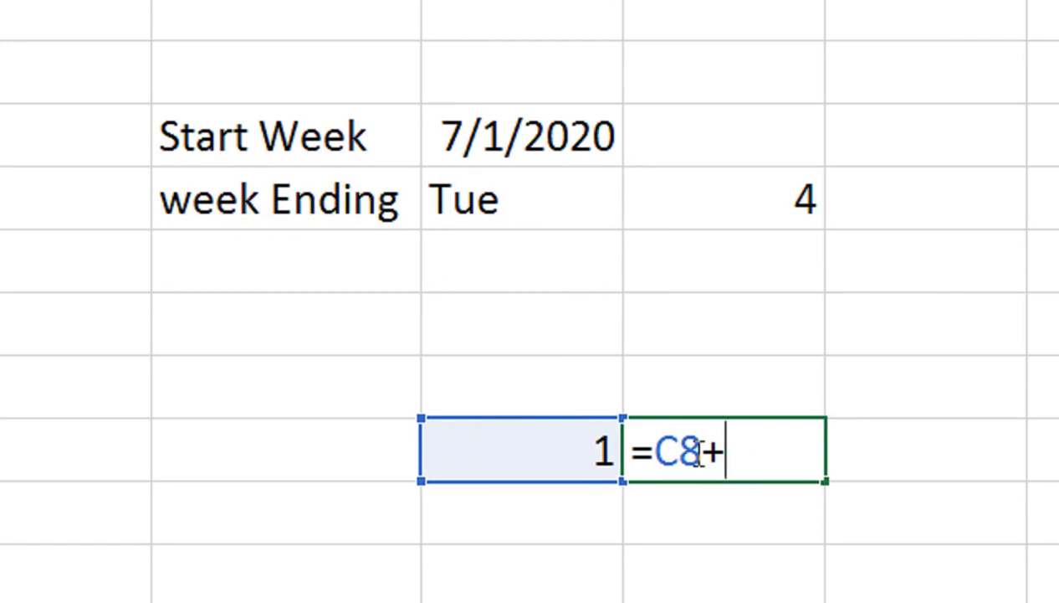
text(1)
key(Return)
click(741, 461)
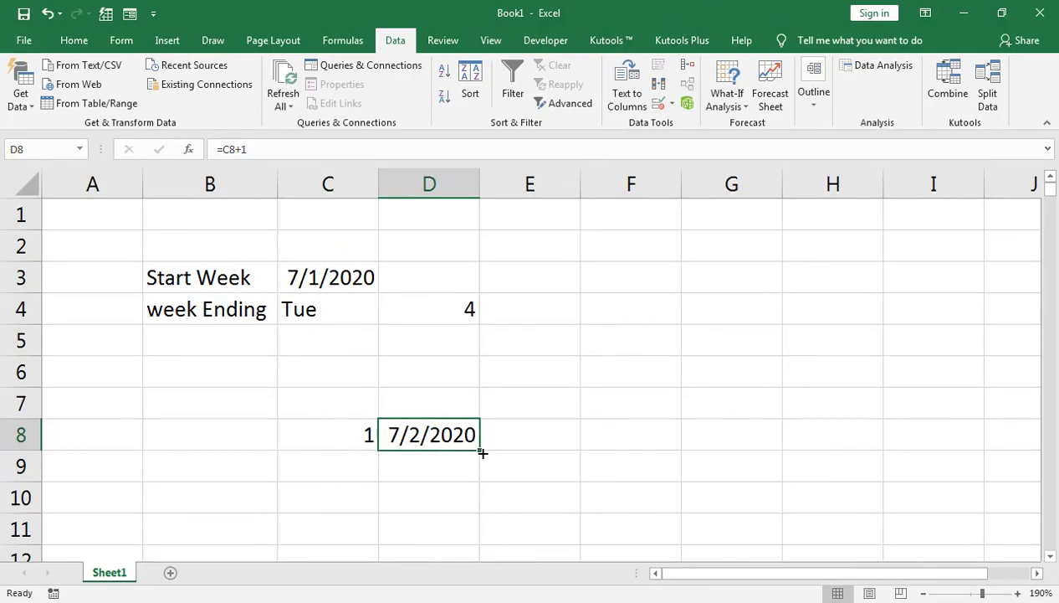
drag(483, 452, 861, 435)
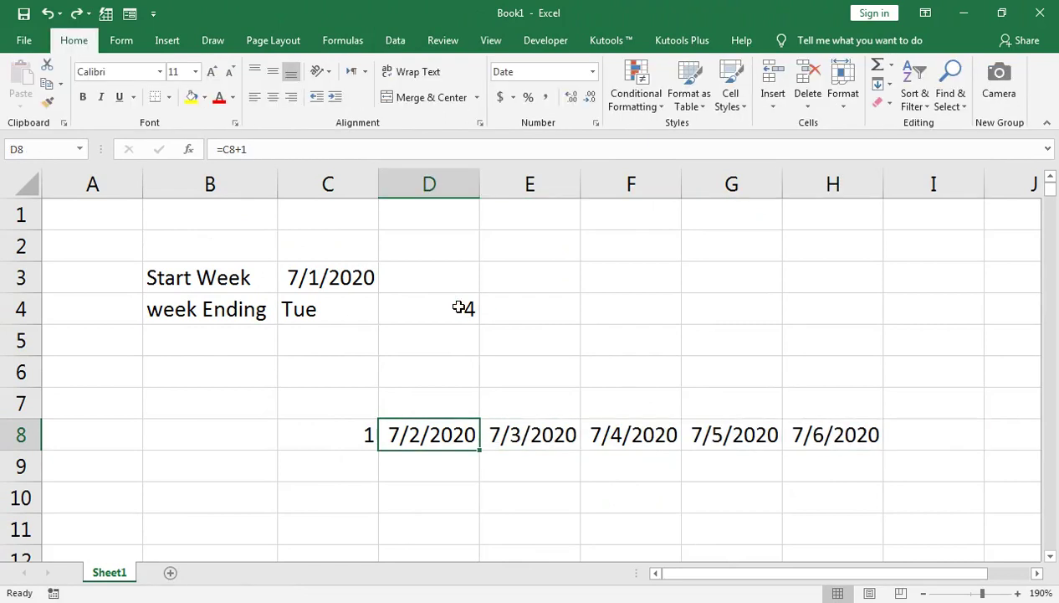
- Hide the helper number in D4 by setting its font colour to white
click(461, 305)
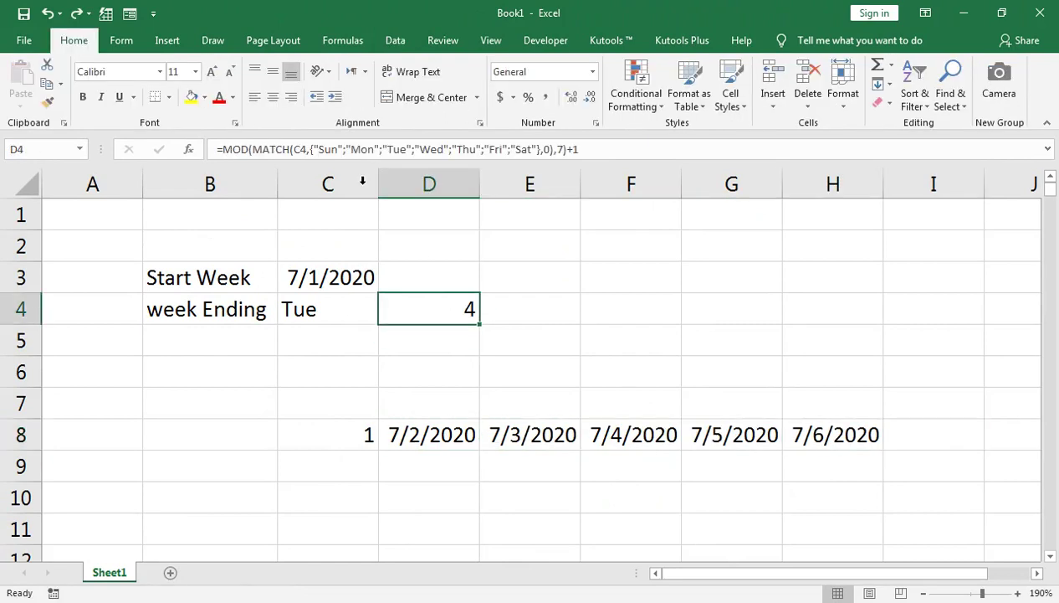
click(233, 97)
click(219, 155)
- Extend the daily date formula in row 8 from H8 across to AA8
click(351, 435)
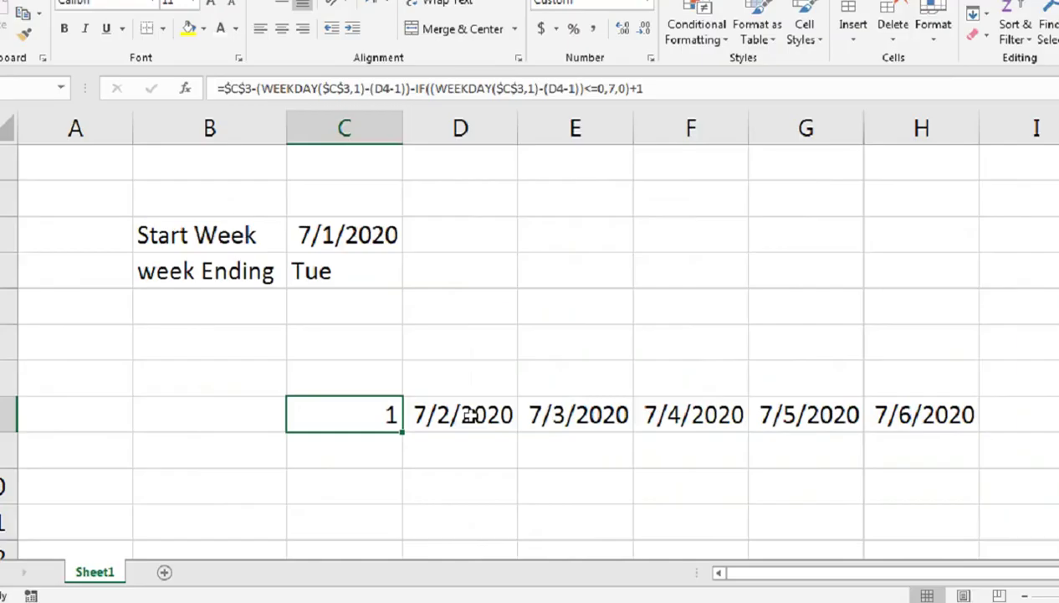
click(438, 435)
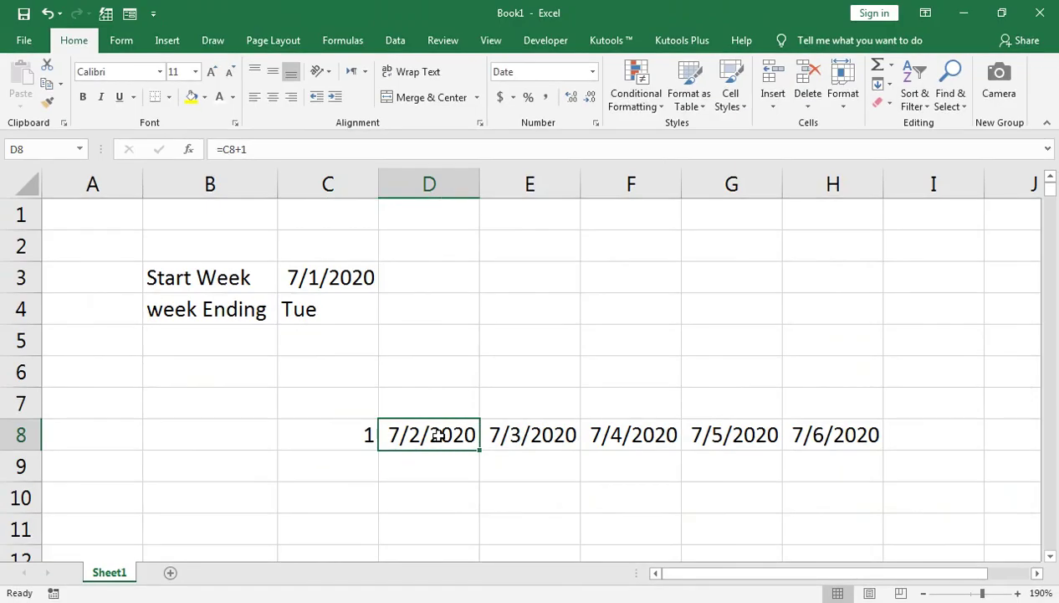
key(Right)
key(Right)
key(Right)
key(Right)
key(Right)
key(Right)
key(Right)
key(Left)
key(Left)
key(Left)
drag(646, 449, 967, 425)
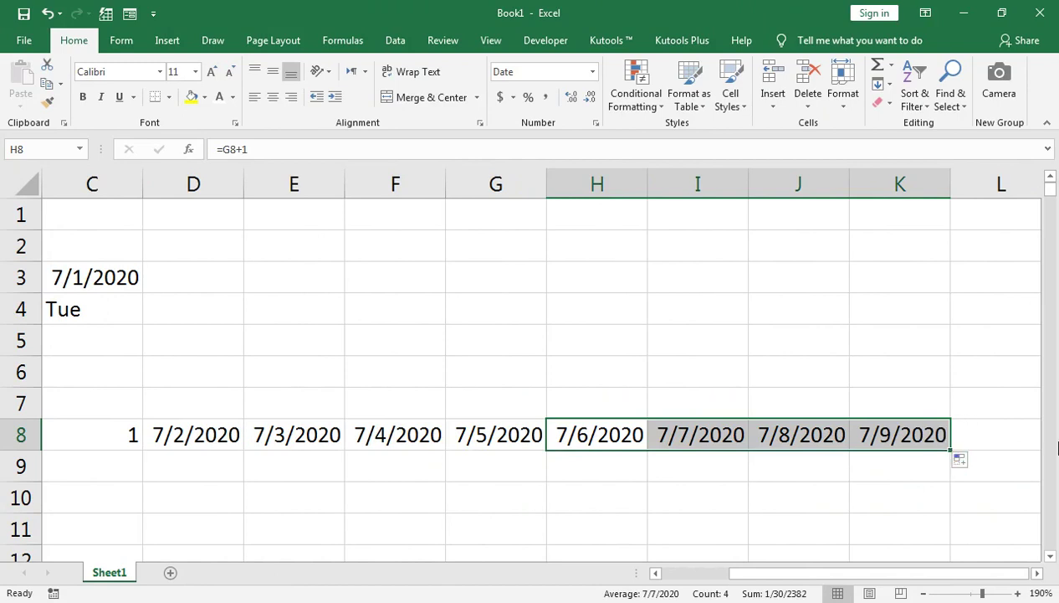
drag(976, 595, 974, 595)
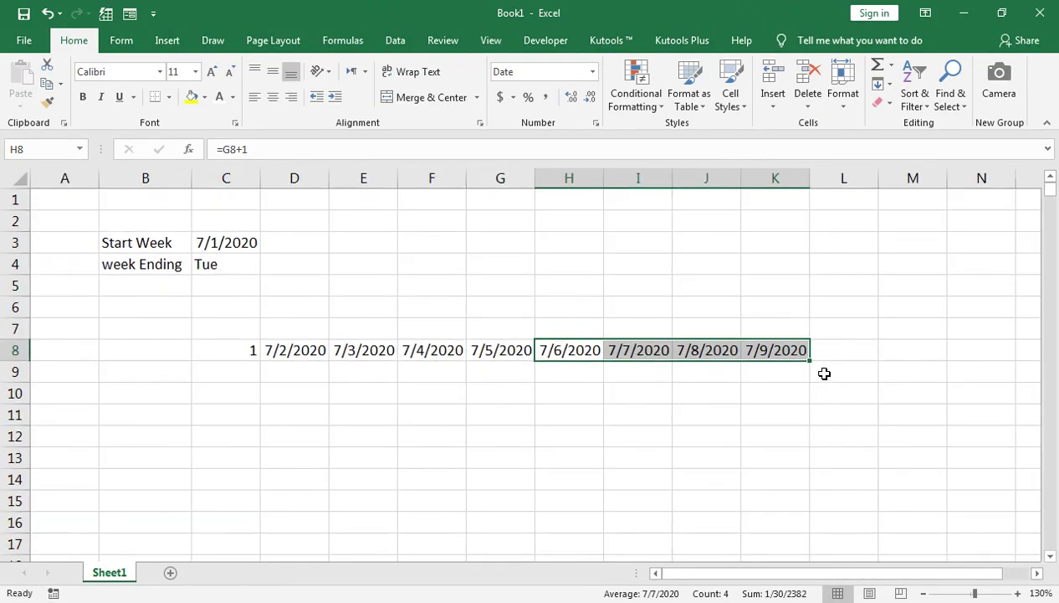
drag(810, 362, 1047, 360)
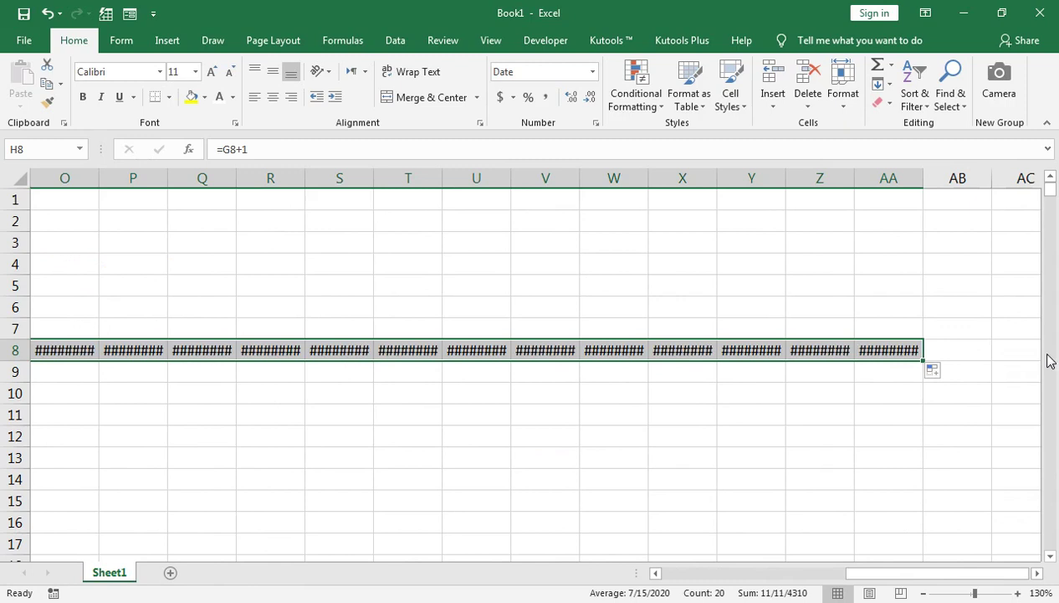
- Autofit all column widths so the dates in row 8 fit their cells
click(21, 175)
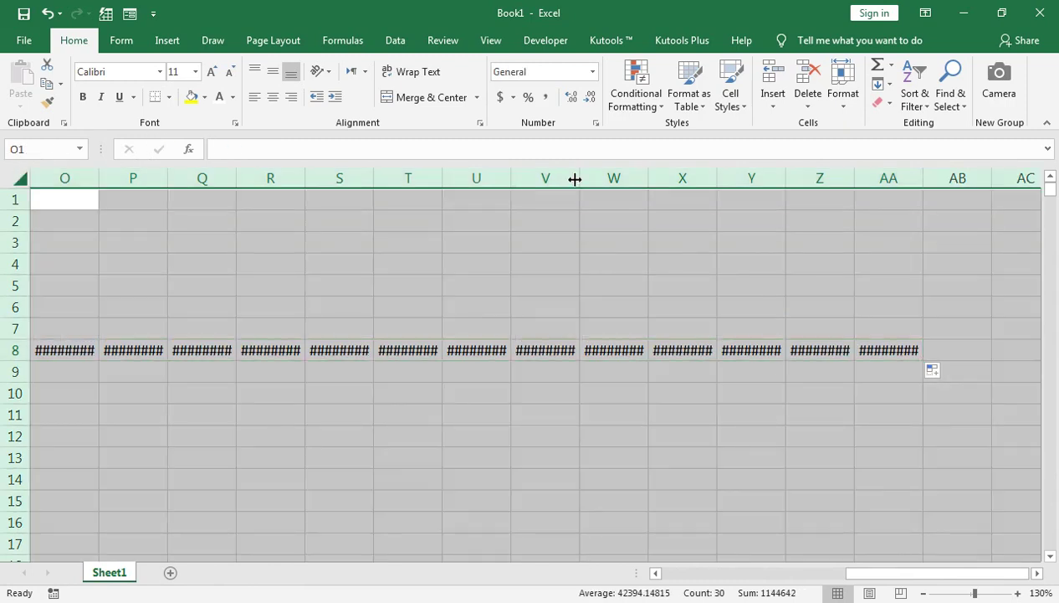
double_click(575, 178)
double_click(938, 348)
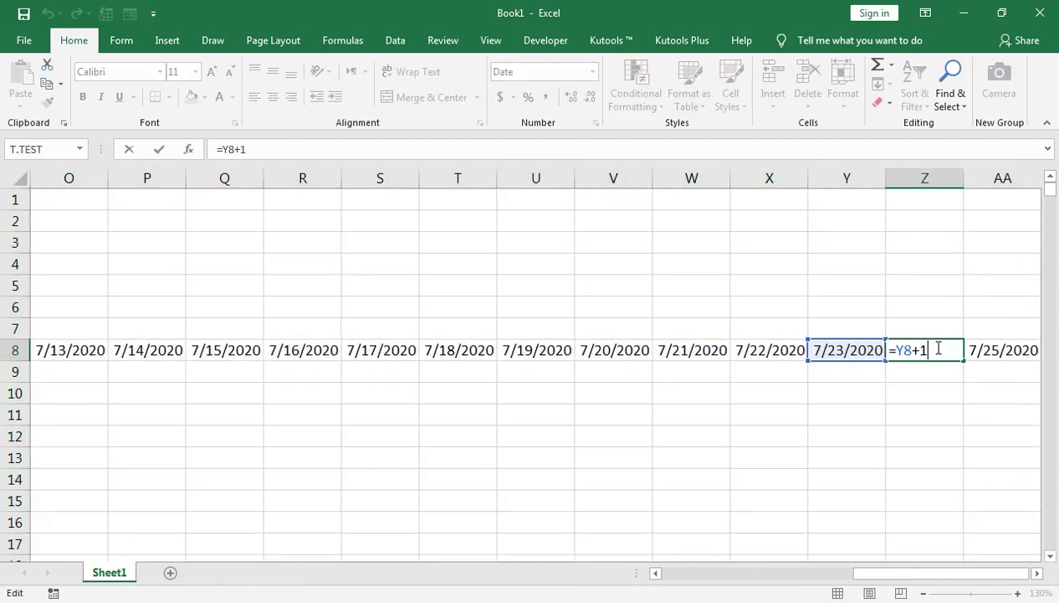
key(Return)
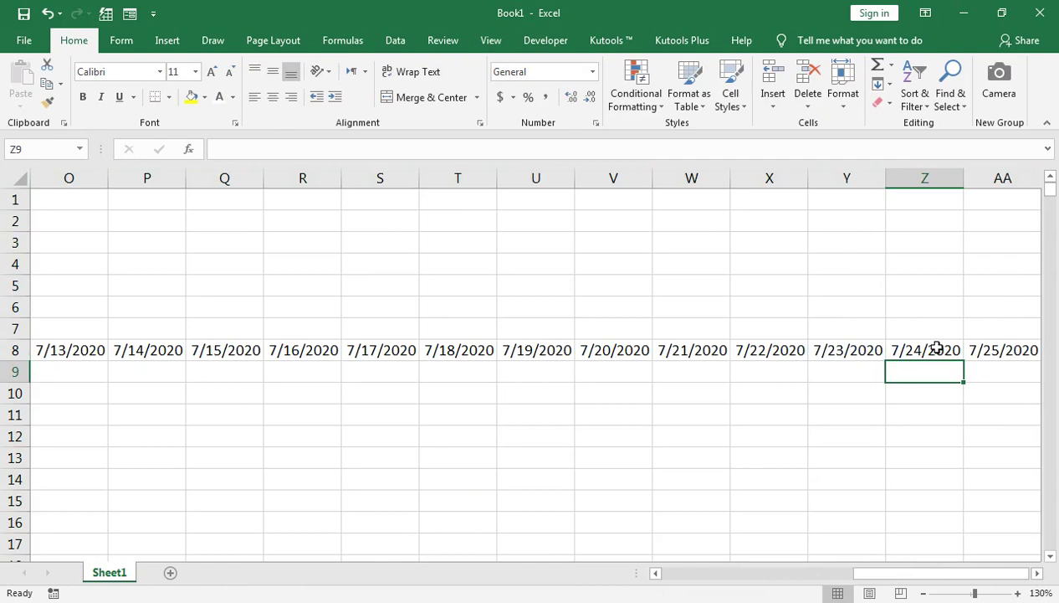
- Extend the daily date formula in row 8 from AA8 to AM8 and autofit all column widths
key(Right)
key(Right)
key(Right)
key(Left)
key(Left)
key(Right)
key(Right)
key(Right)
key(Right)
key(Left)
key(Left)
key(Left)
key(Left)
key(Up)
drag(729, 365, 925, 368)
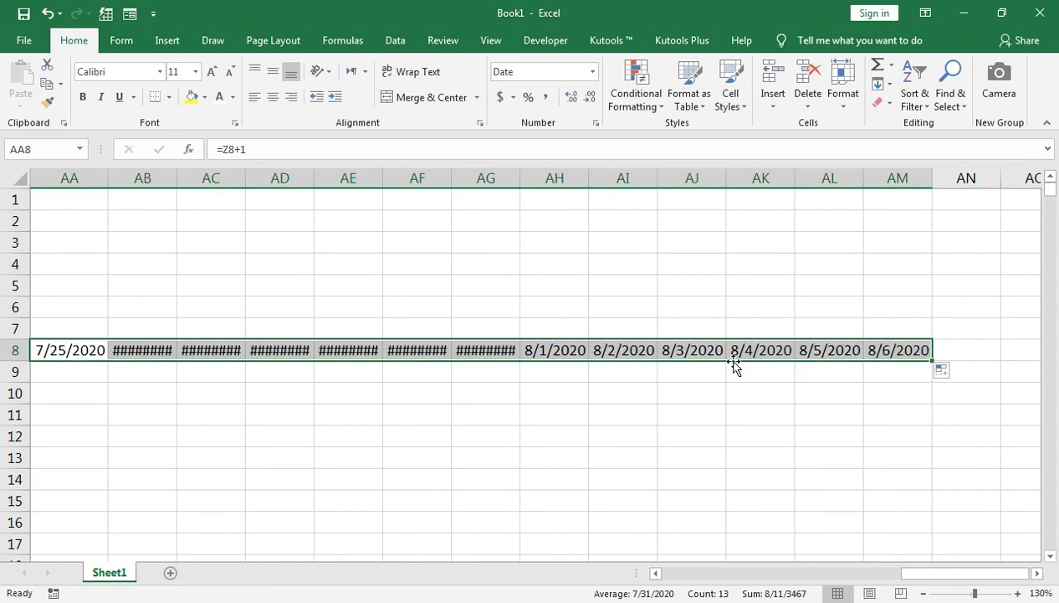
click(20, 177)
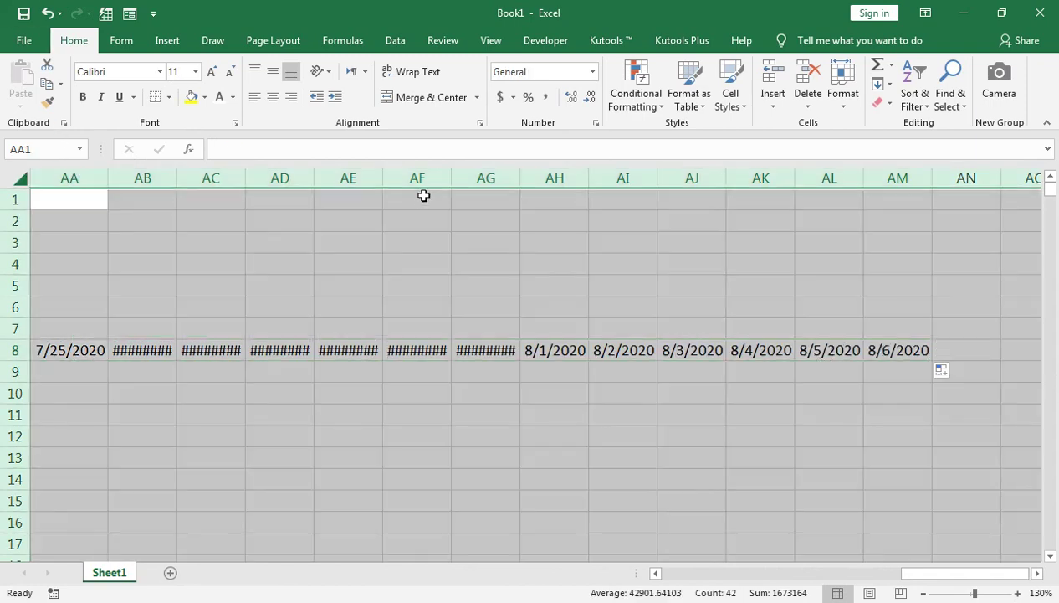
double_click(383, 177)
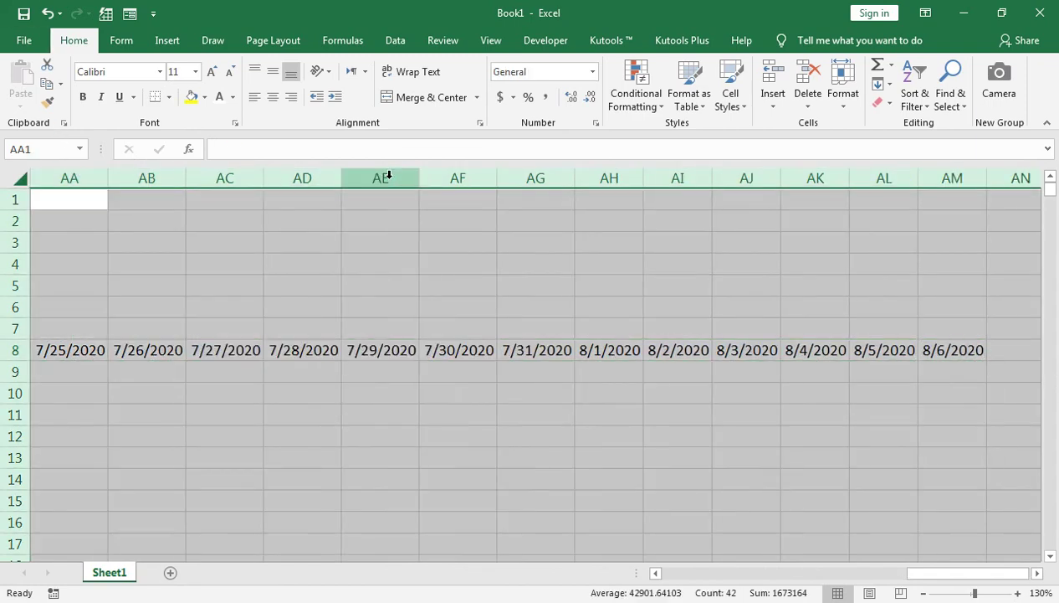
- Apply the custom number format d to the dates in D8:AM8
key(ctrl+Right)
key(ctrl+Left)
key(Down)
key(Down)
key(Down)
key(Down)
key(Down)
key(Down)
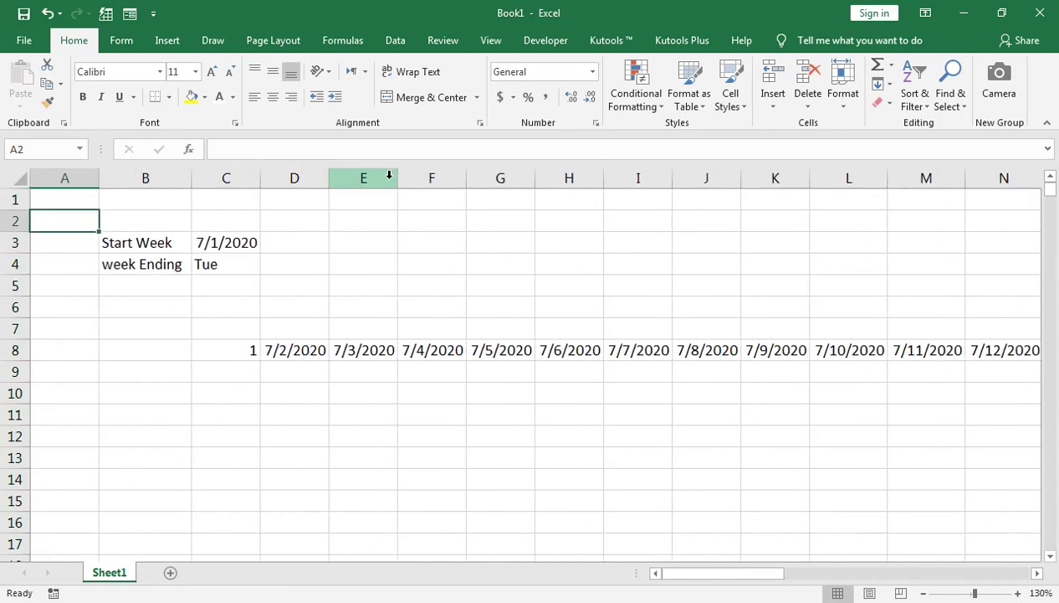
key(Right)
key(Right)
key(Down)
key(Right)
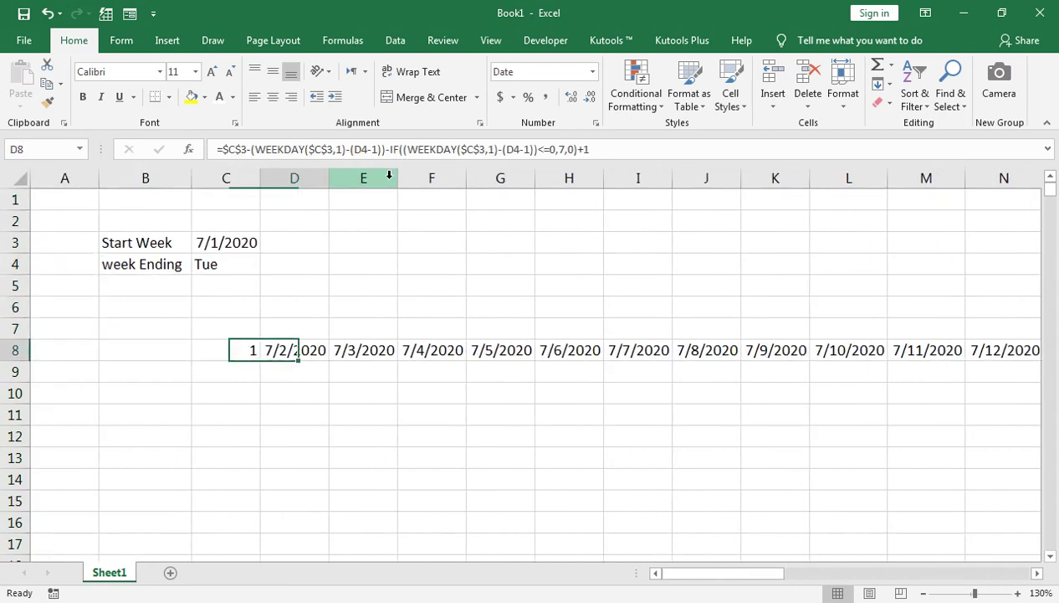
key(ctrl+shift+Right)
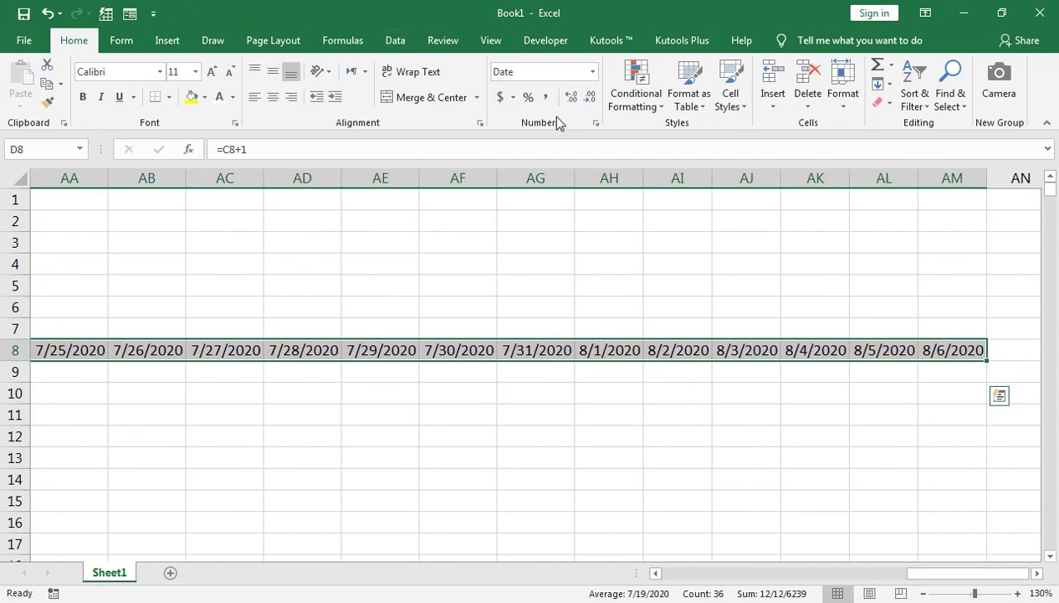
click(596, 123)
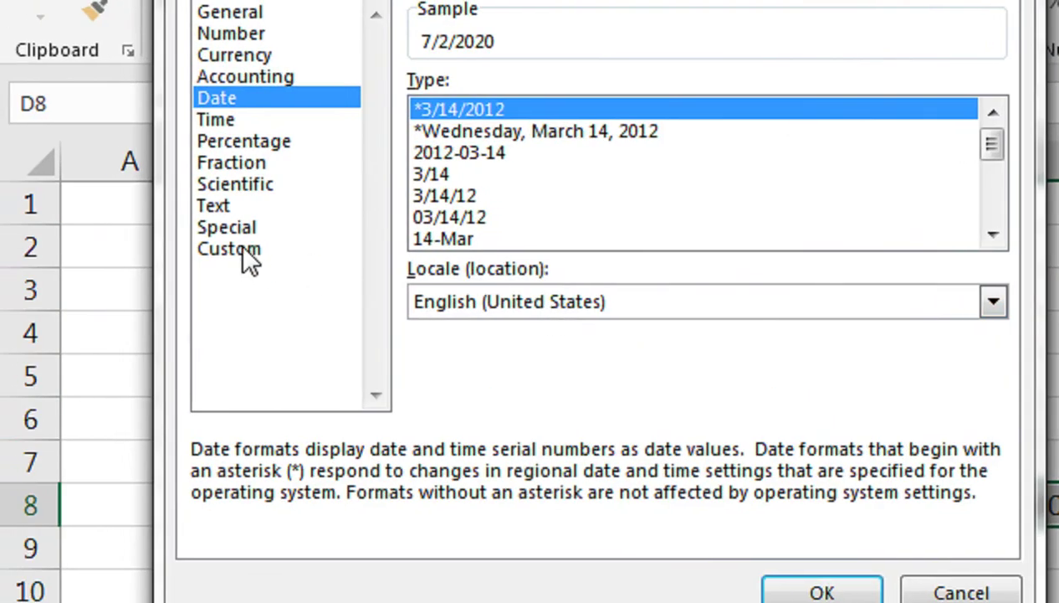
click(115, 222)
click(253, 157)
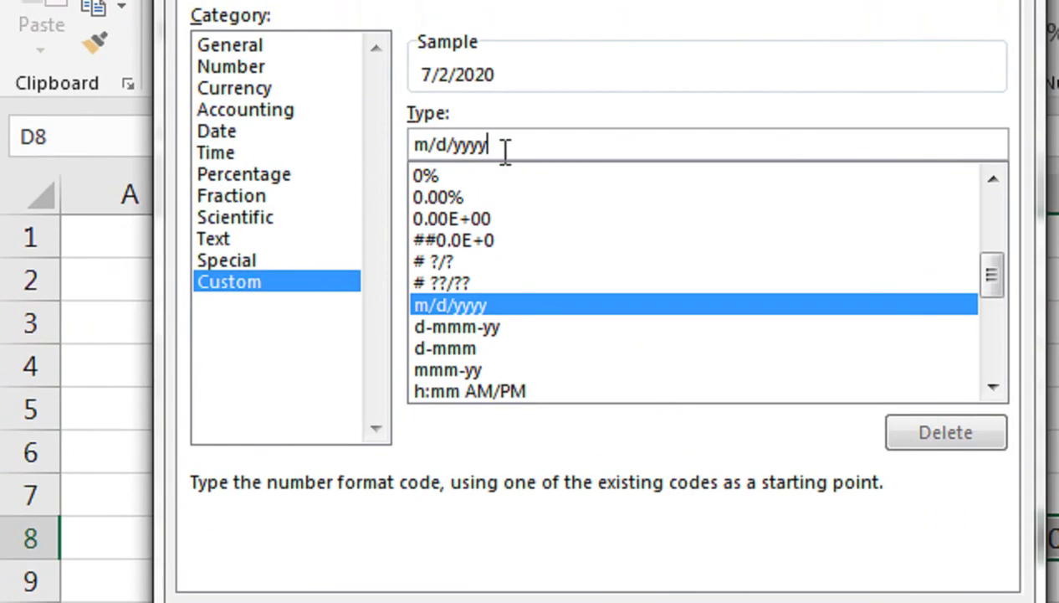
key(BackSpace)
key(BackSpace)
key(BackSpace)
key(BackSpace)
key(BackSpace)
key(BackSpace)
key(BackSpace)
key(BackSpace)
text(d)
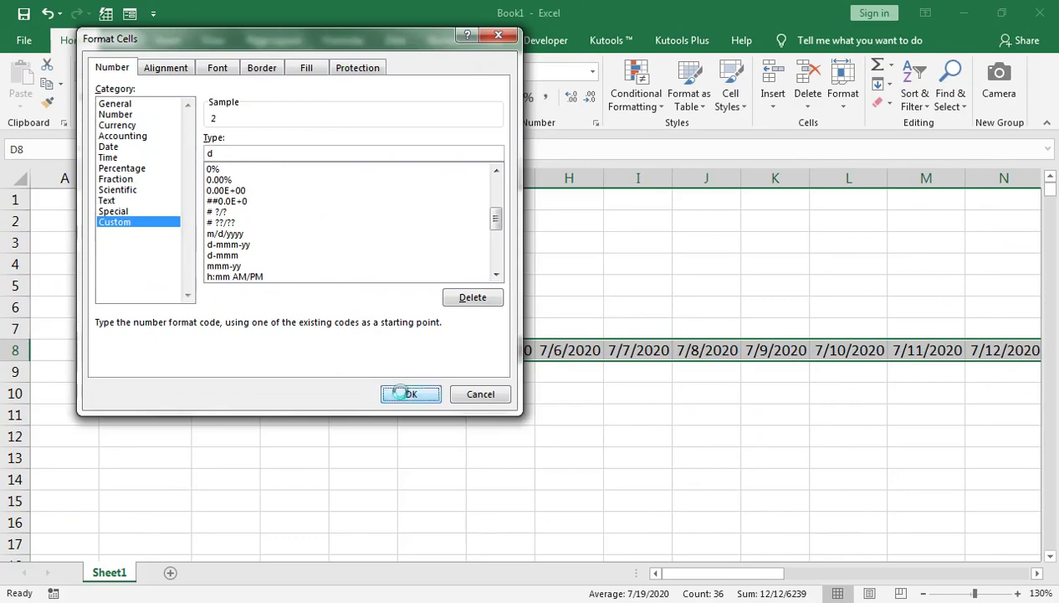
click(407, 390)
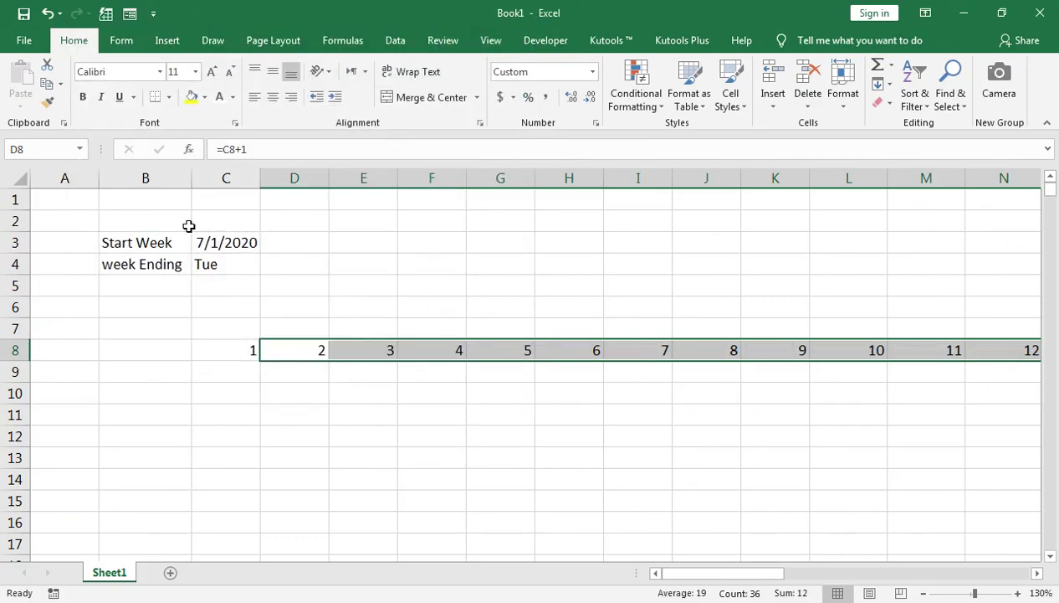
- Autofit all columns of the sheet to the narrow day numbers
click(18, 179)
double_click(398, 179)
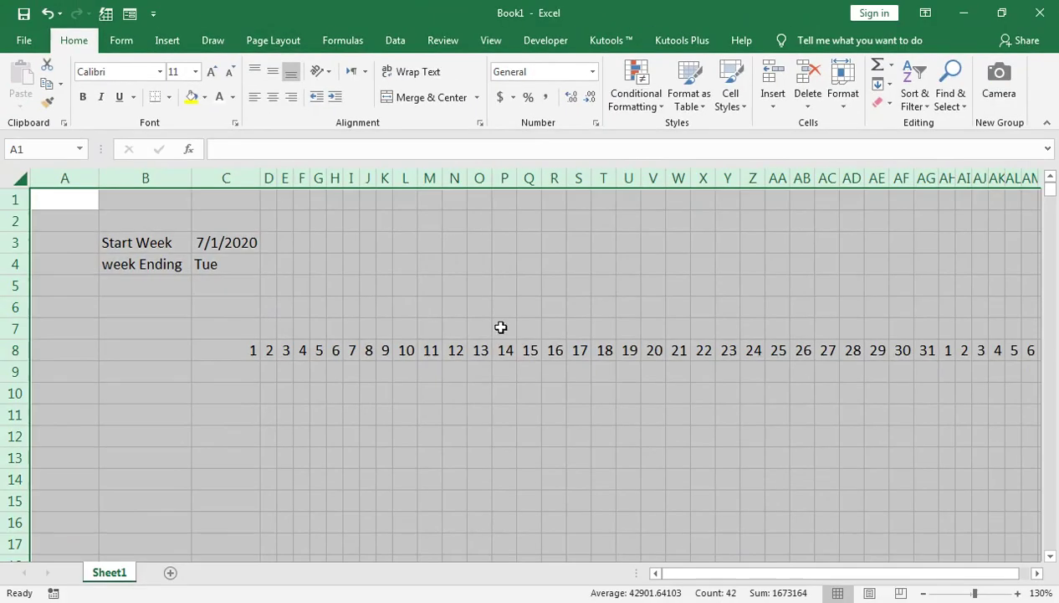
click(273, 334)
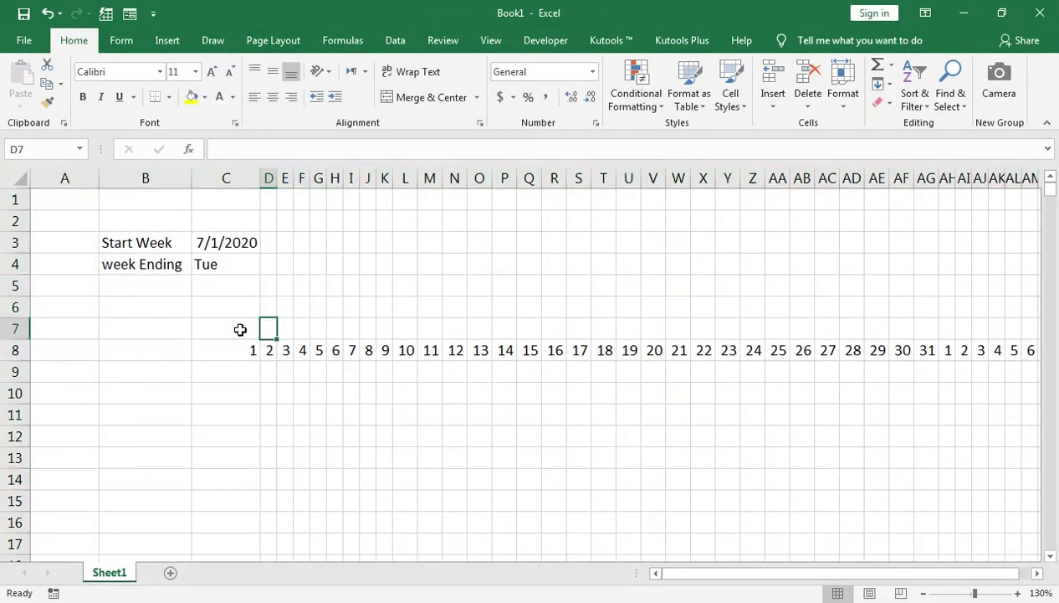
click(240, 330)
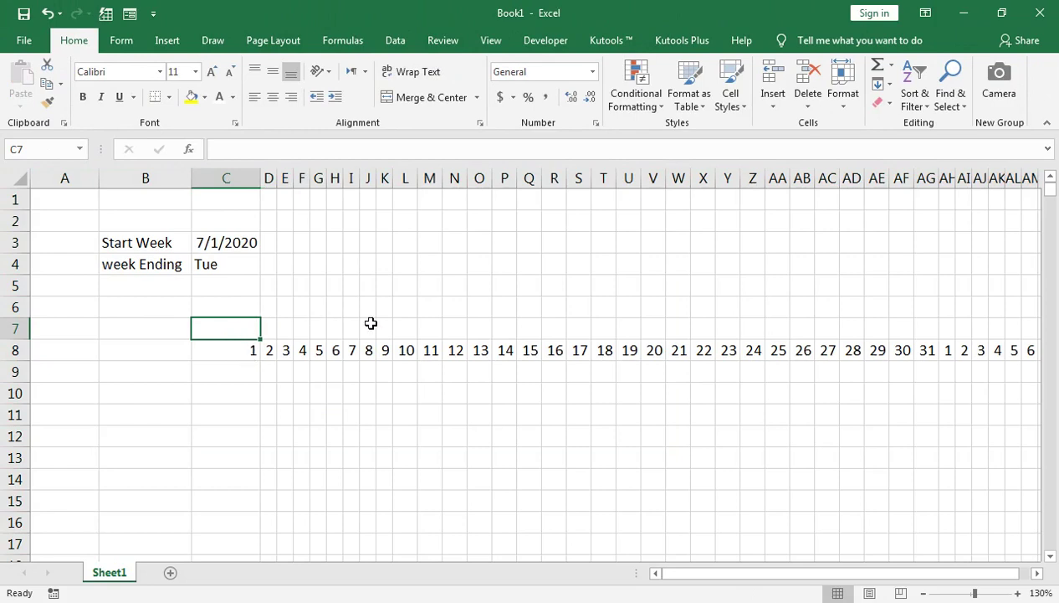
click(242, 352)
click(244, 333)
click(929, 330)
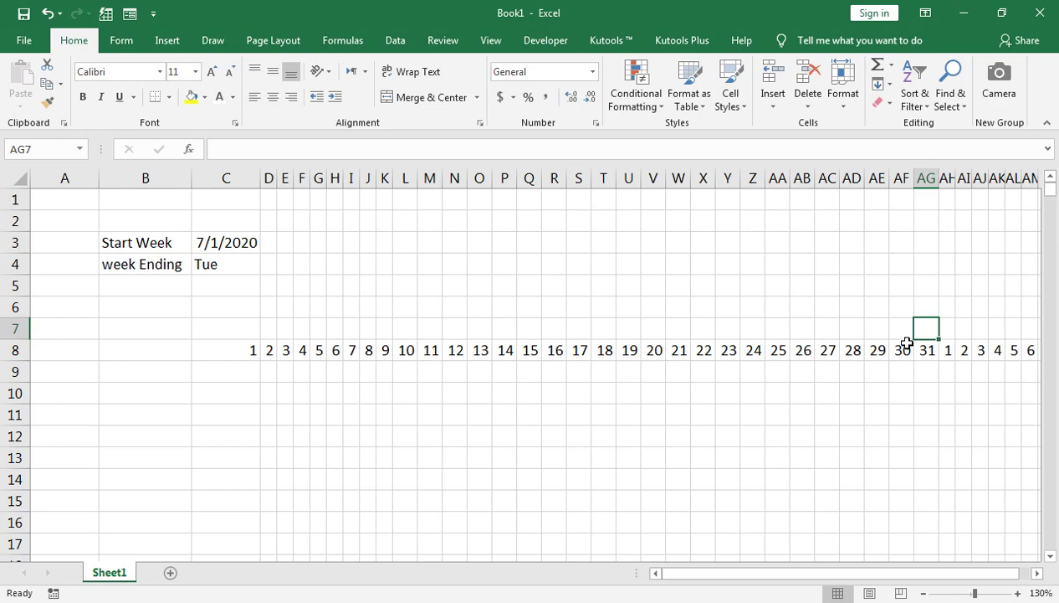
click(945, 332)
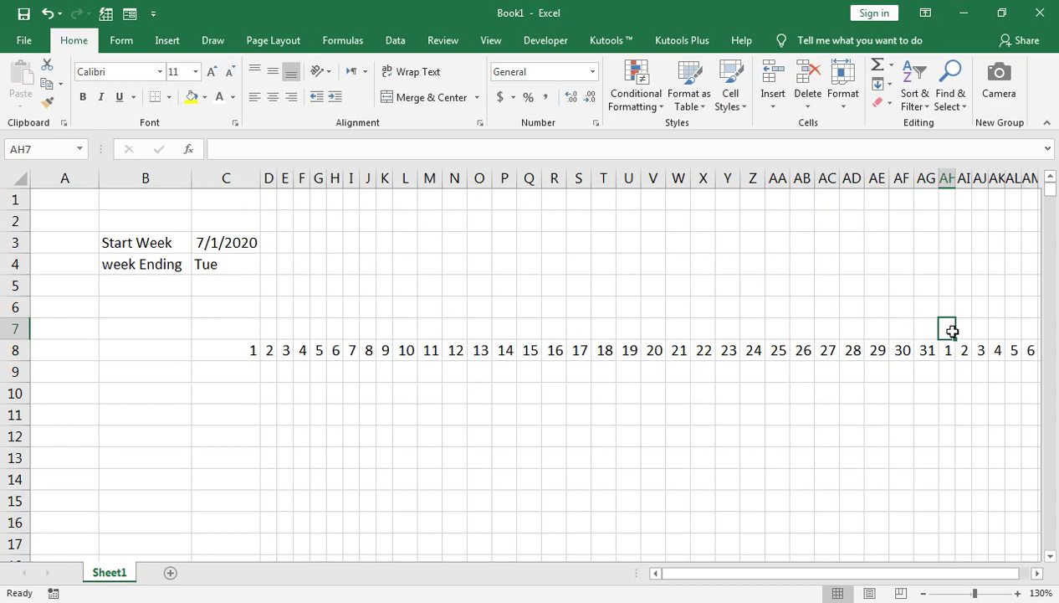
- Start an IF formula in C7 with an OR test for B8="" or MONTH(C8)<>MONTH(B8)
click(230, 328)
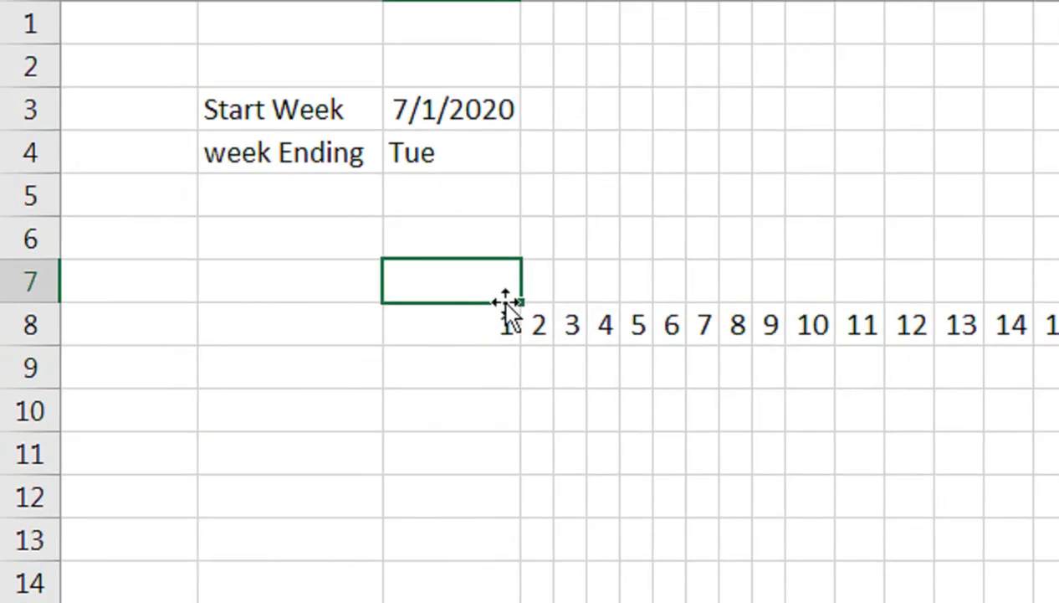
text(=if)
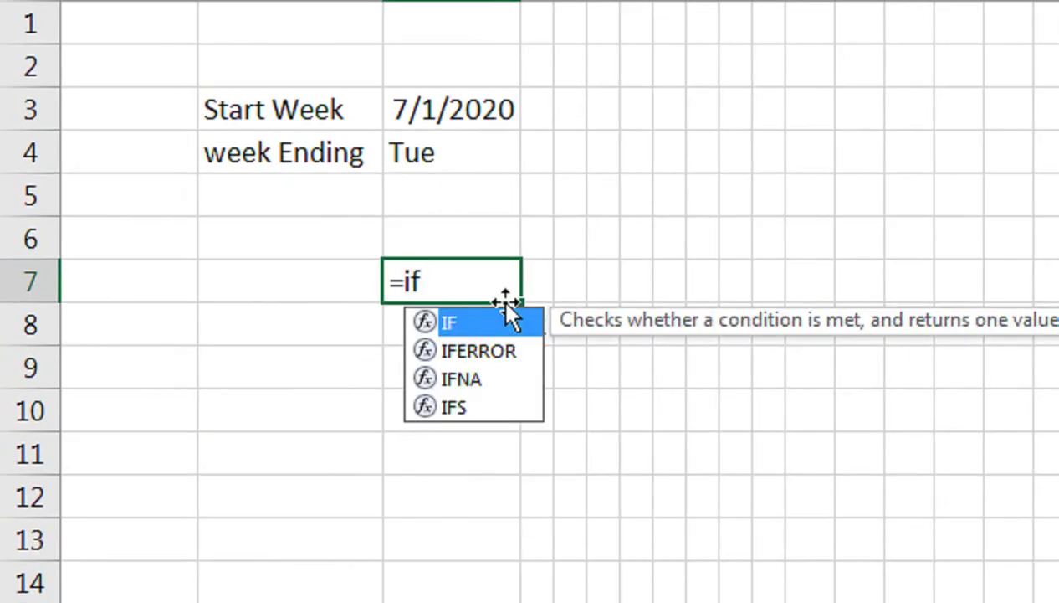
key(Tab)
text(or)
key(Tab)
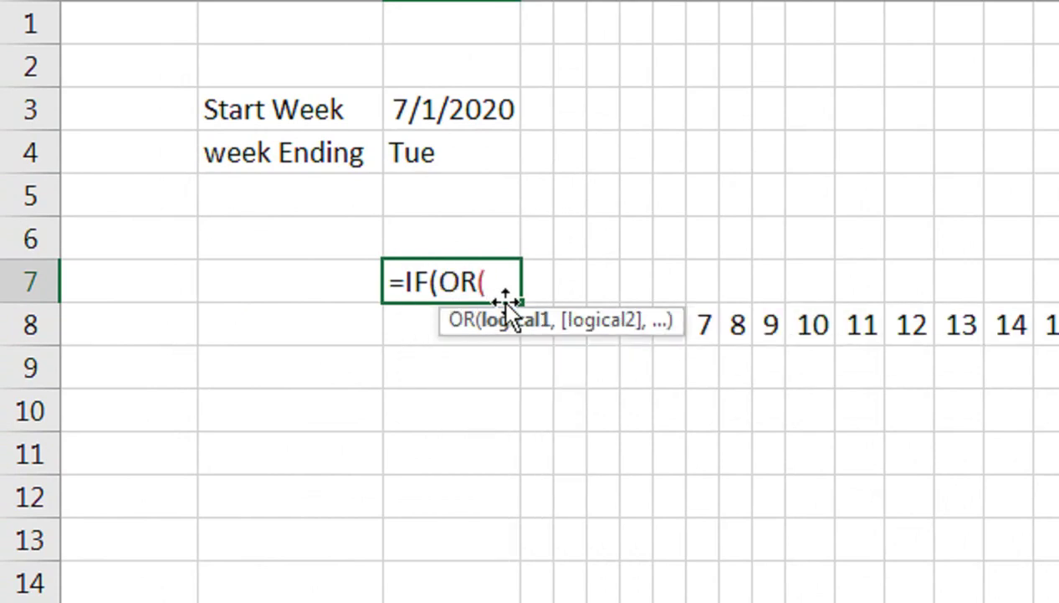
click(324, 334)
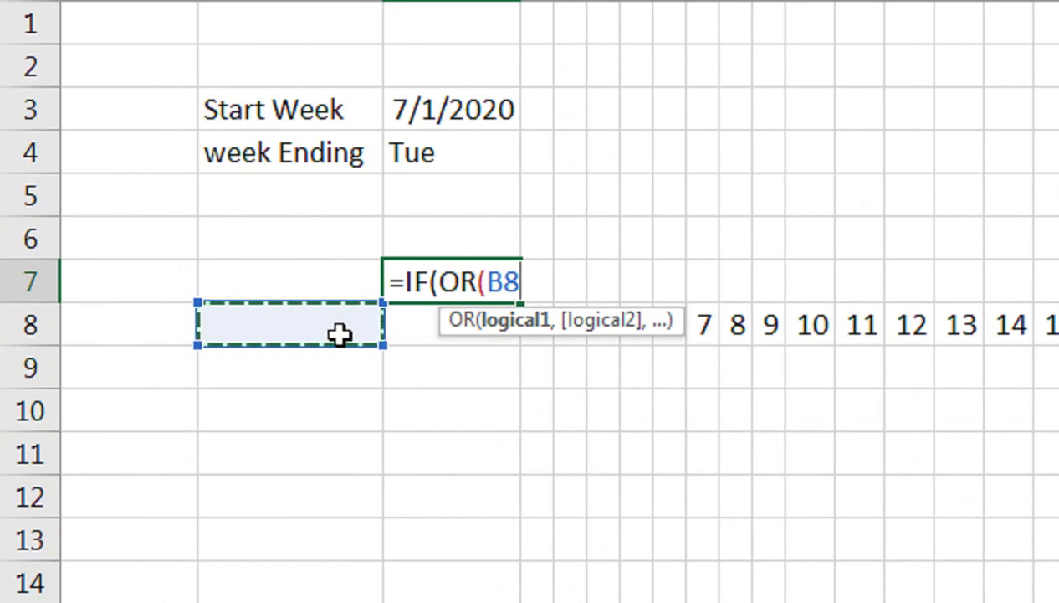
text(=")
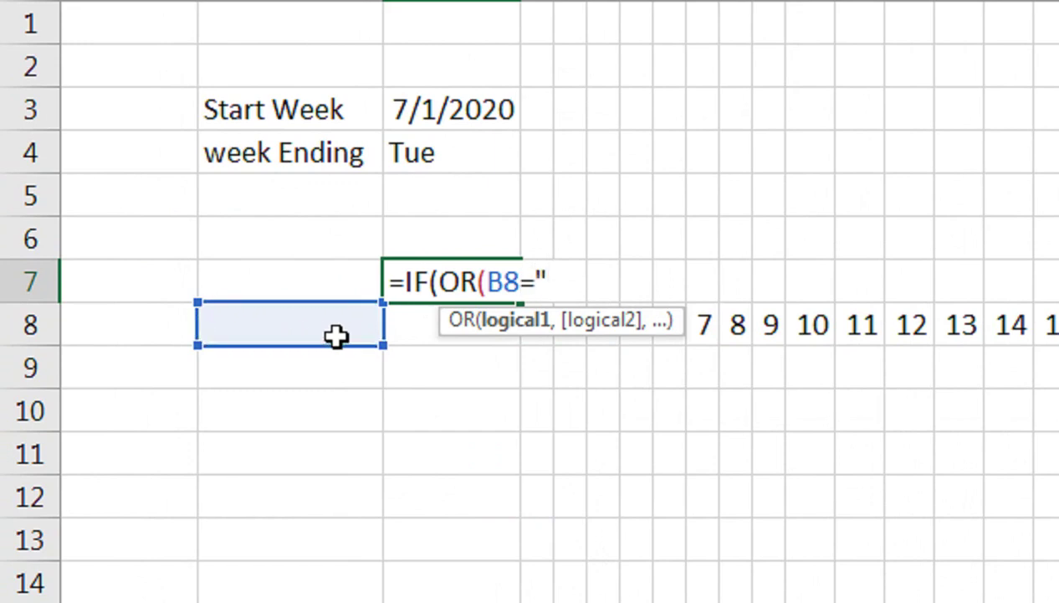
text(",month()
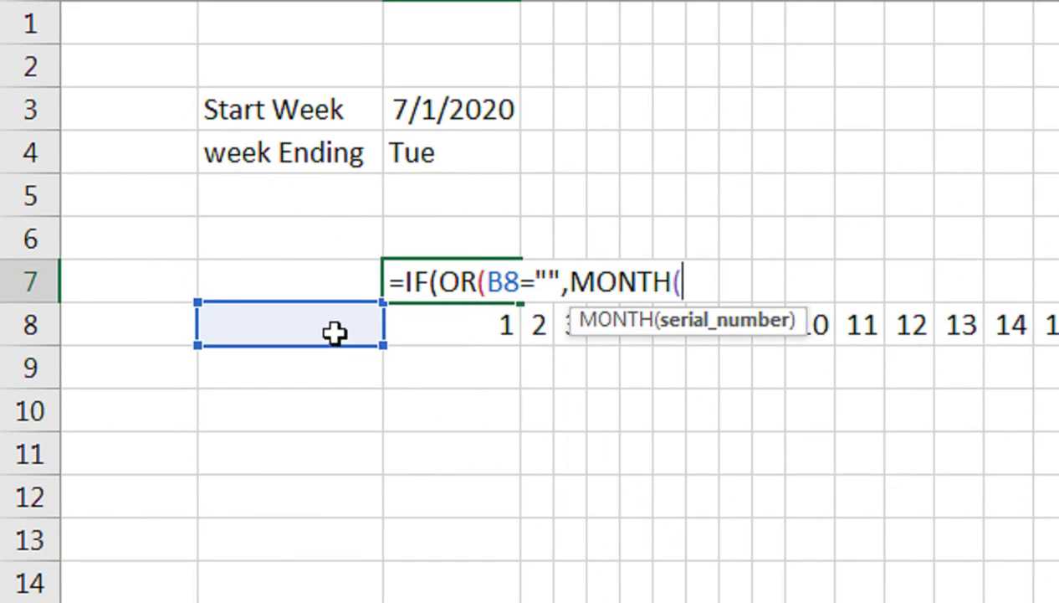
click(423, 333)
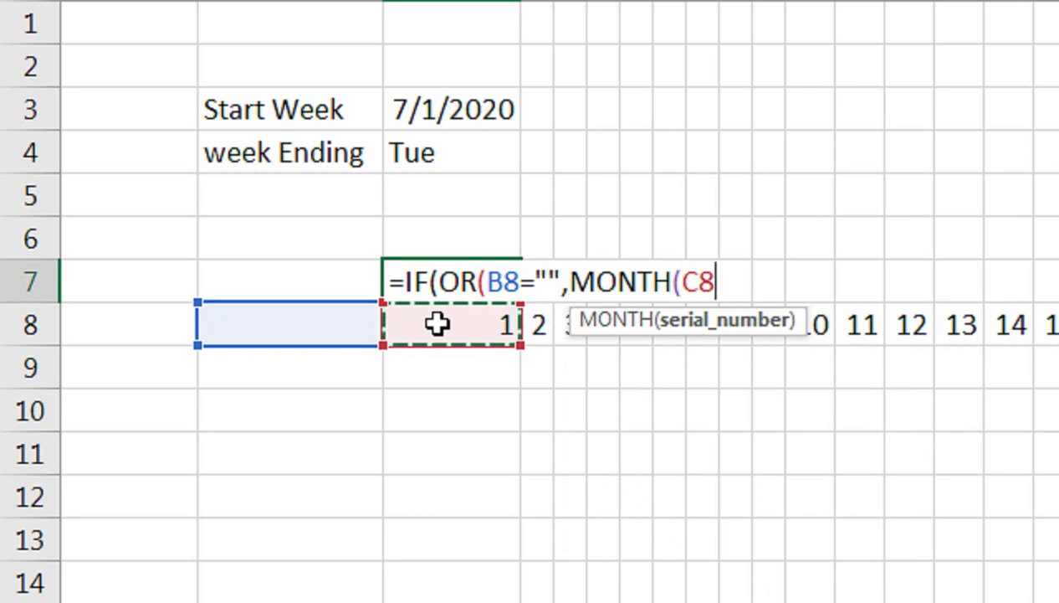
text()<)
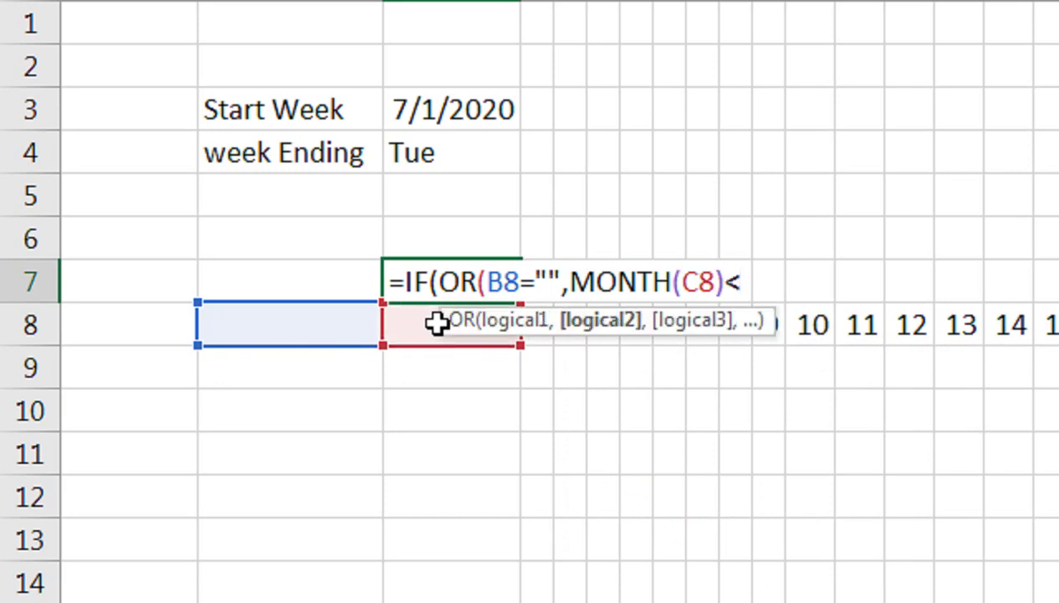
text(>mon)
key(Tab)
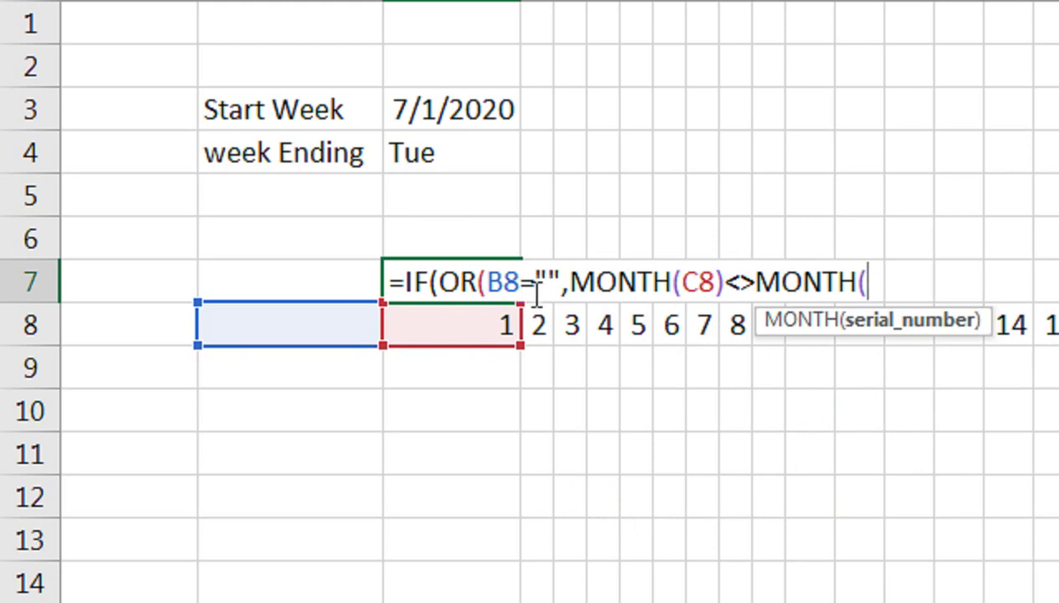
click(354, 310)
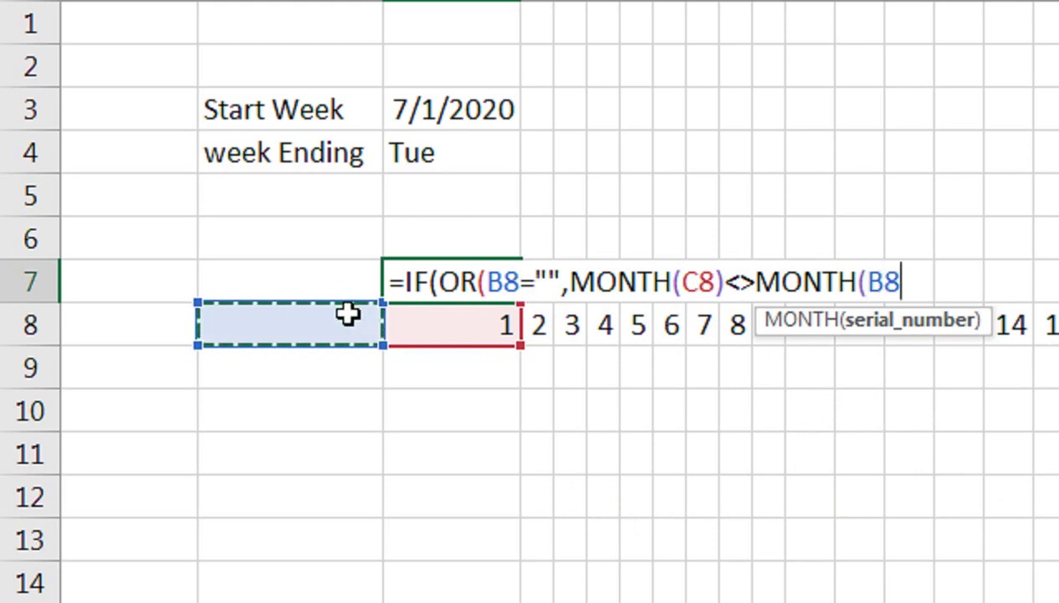
text())
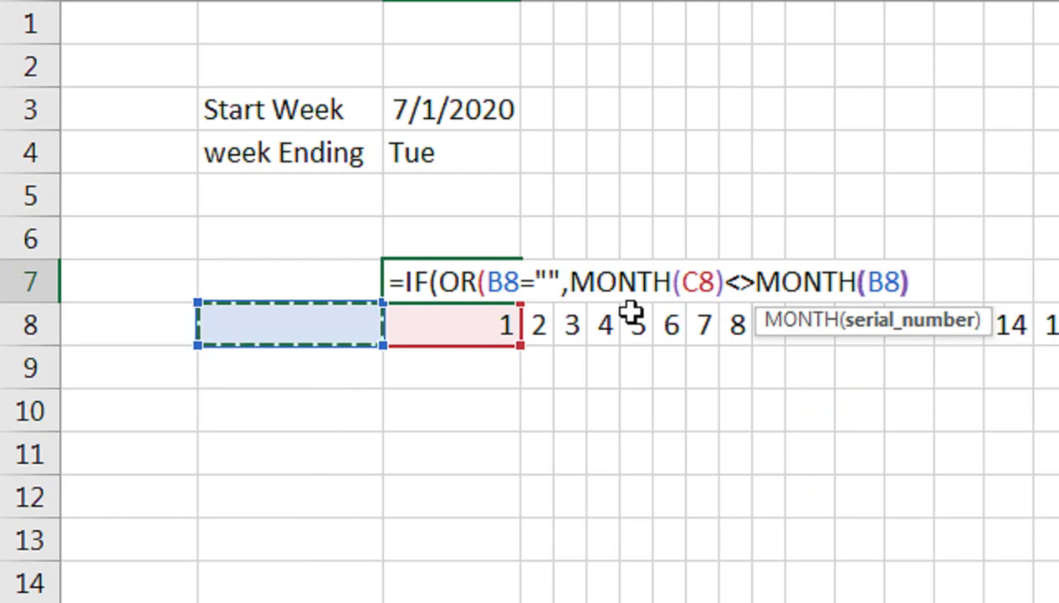
- Close the OR test in C7's formula and add TEXT(C8,"MMM") as the value if true
text(),text)
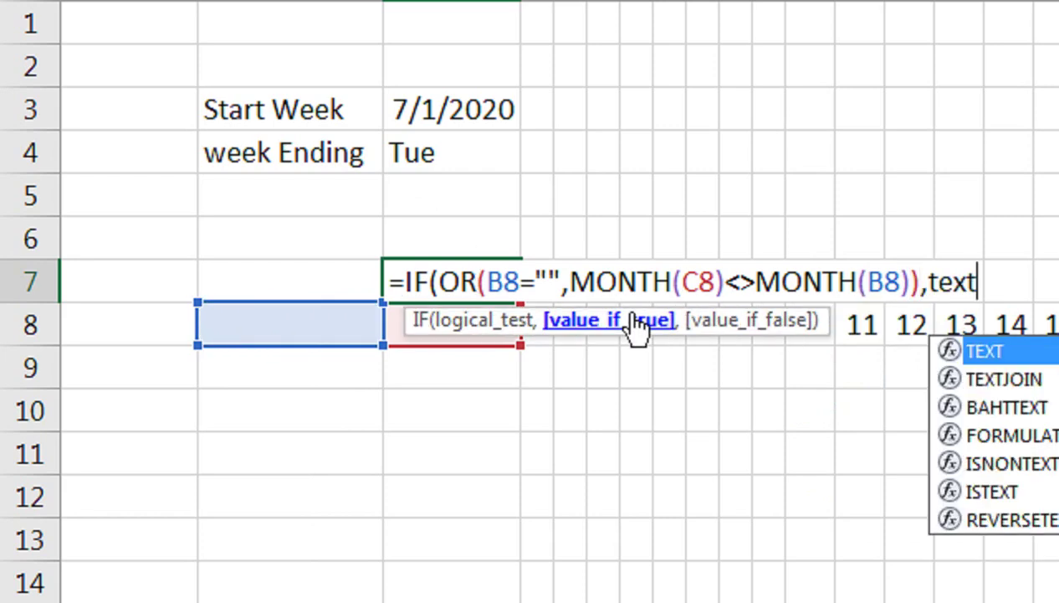
key(Tab)
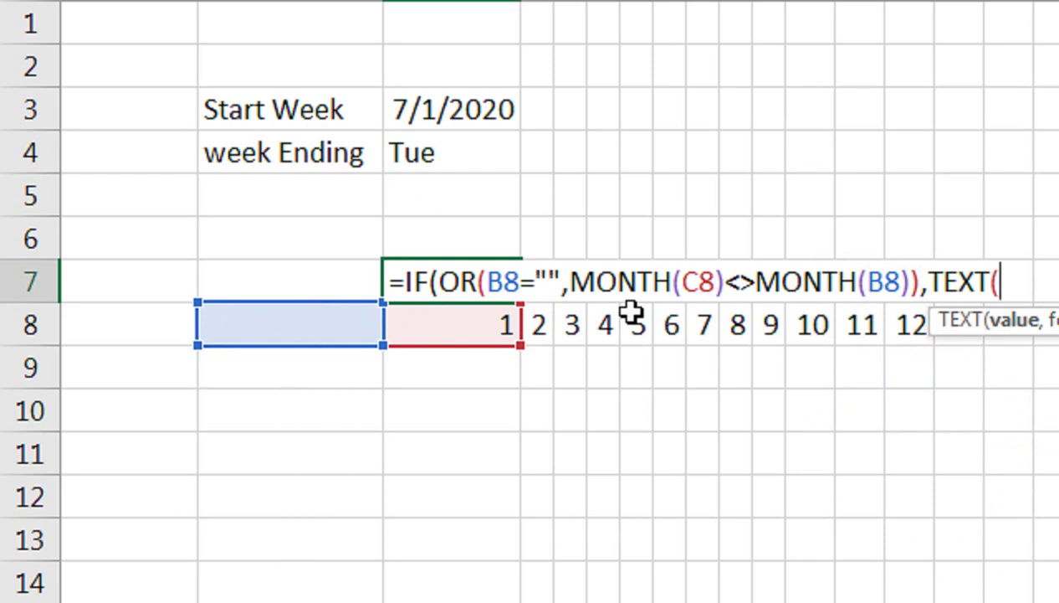
click(492, 319)
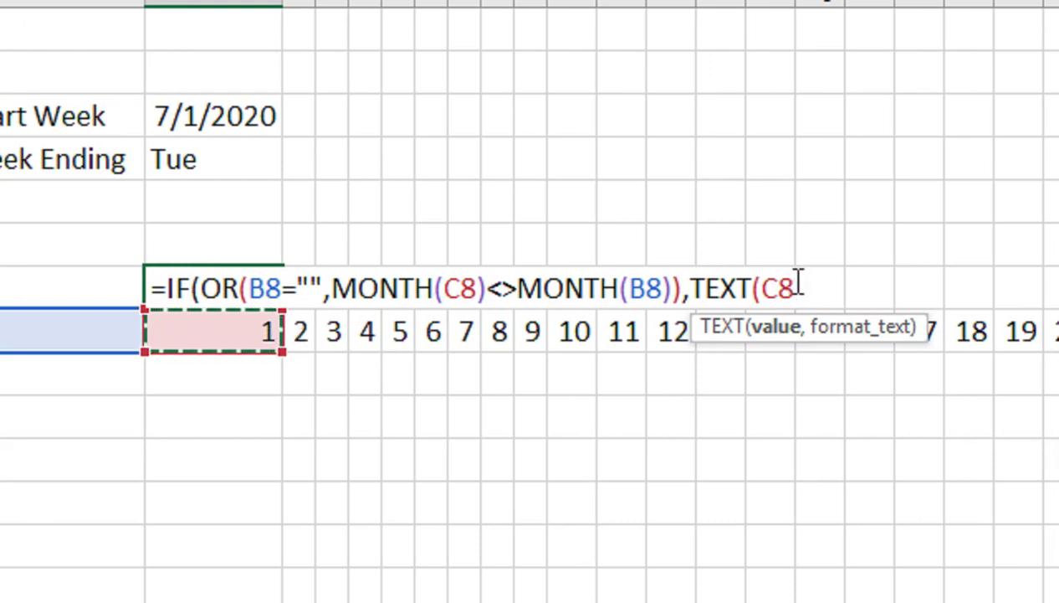
text(,)
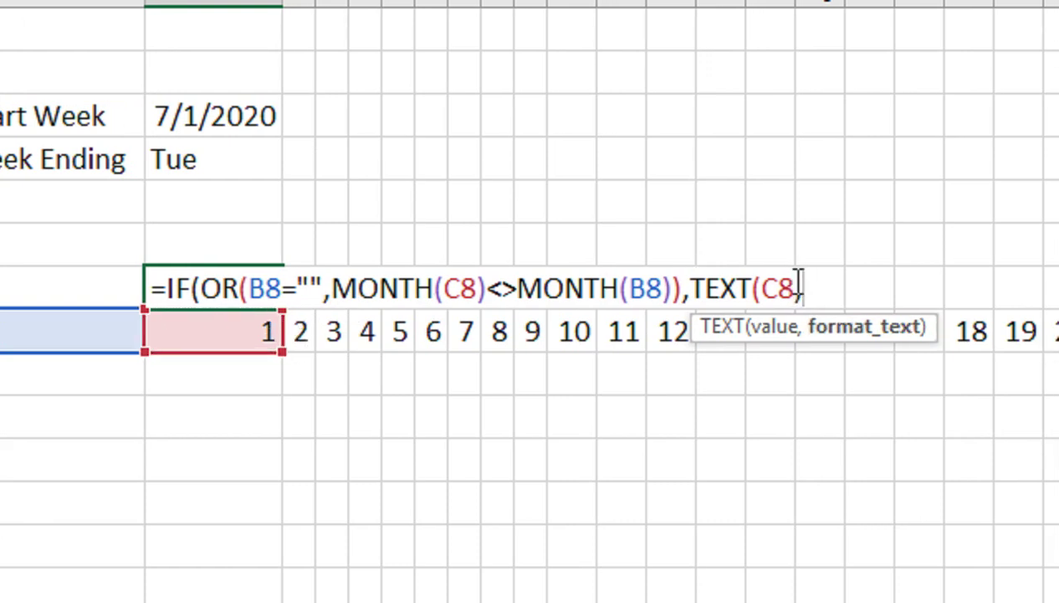
text("MMM)
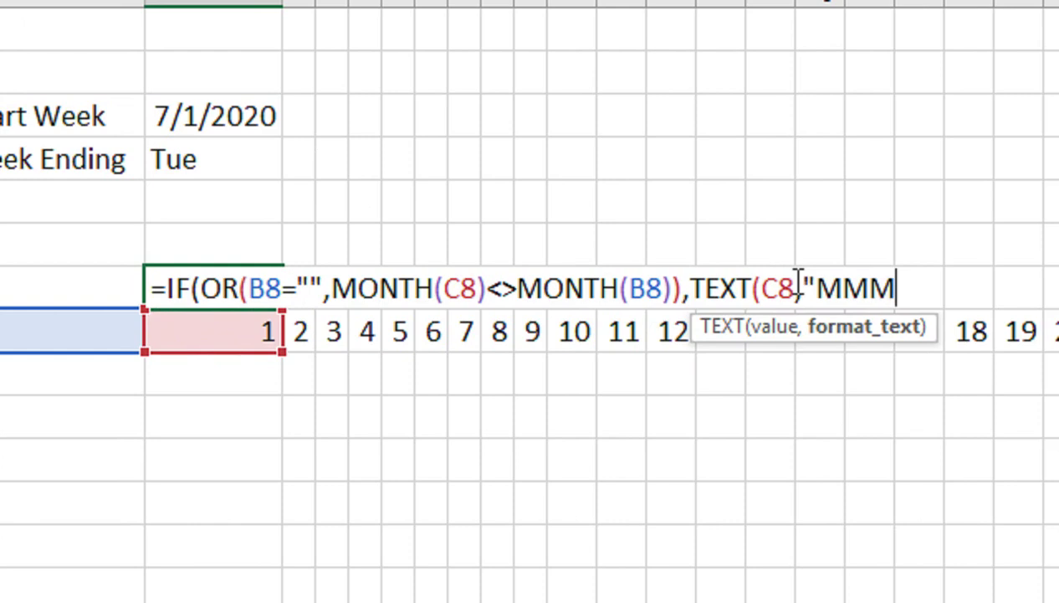
text("),)
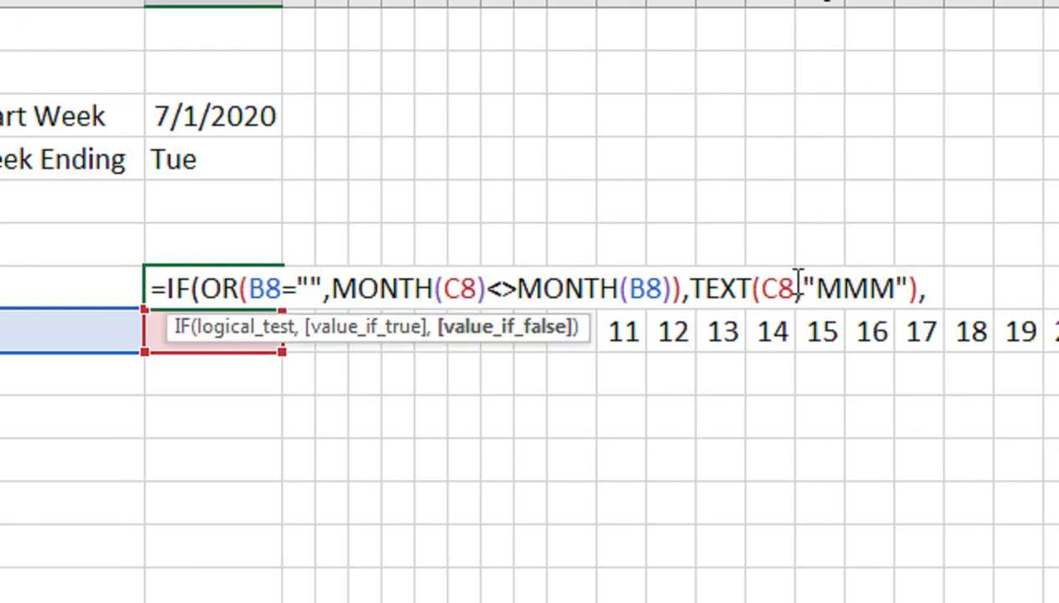
- Finish C7's IF formula with "" as the value if false, closing the parenthesis and committing it
text(""))
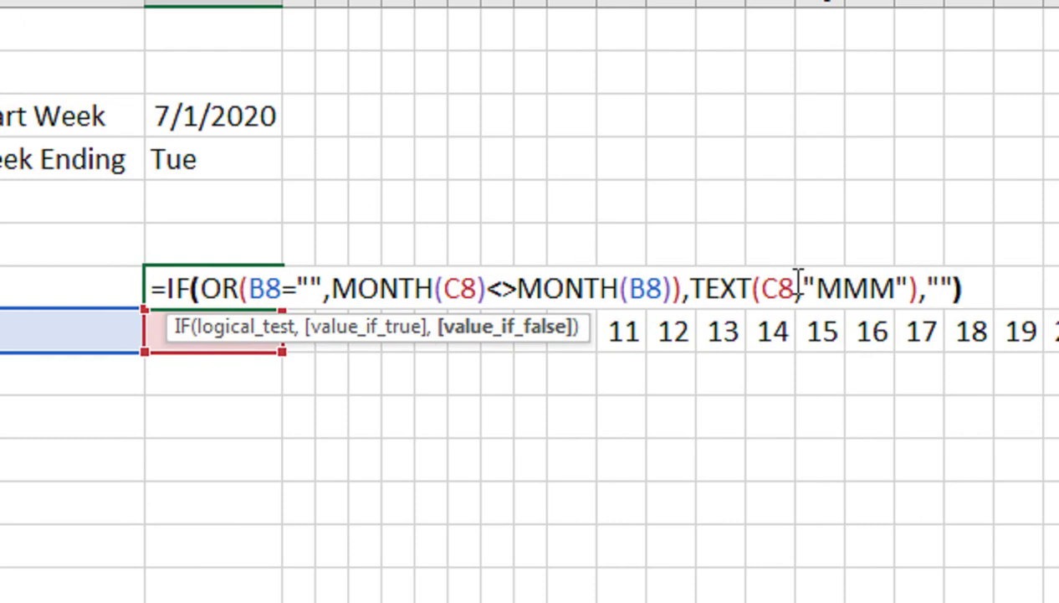
key(Return)
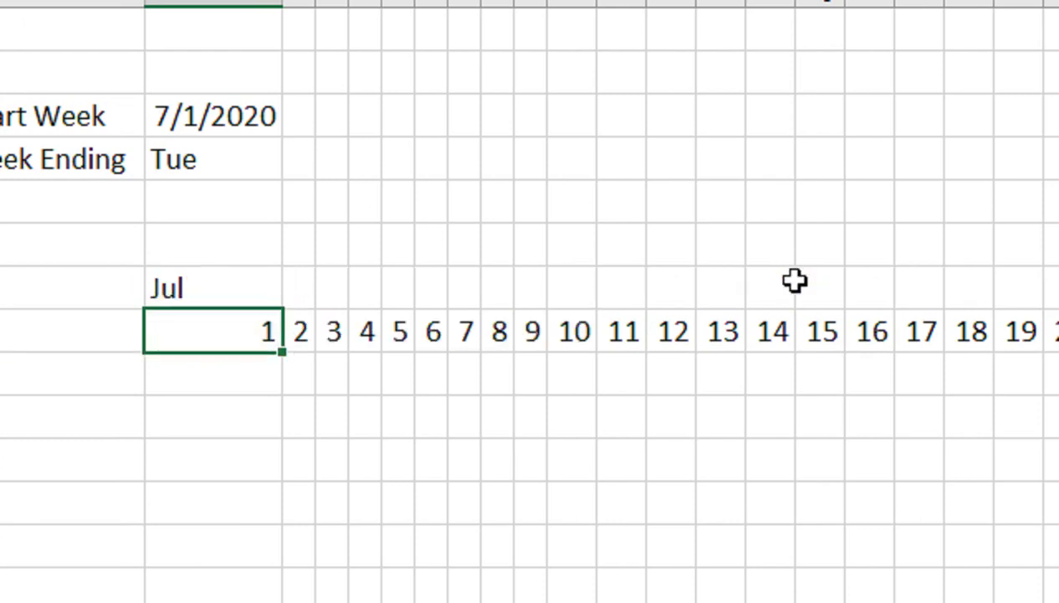
key(Up)
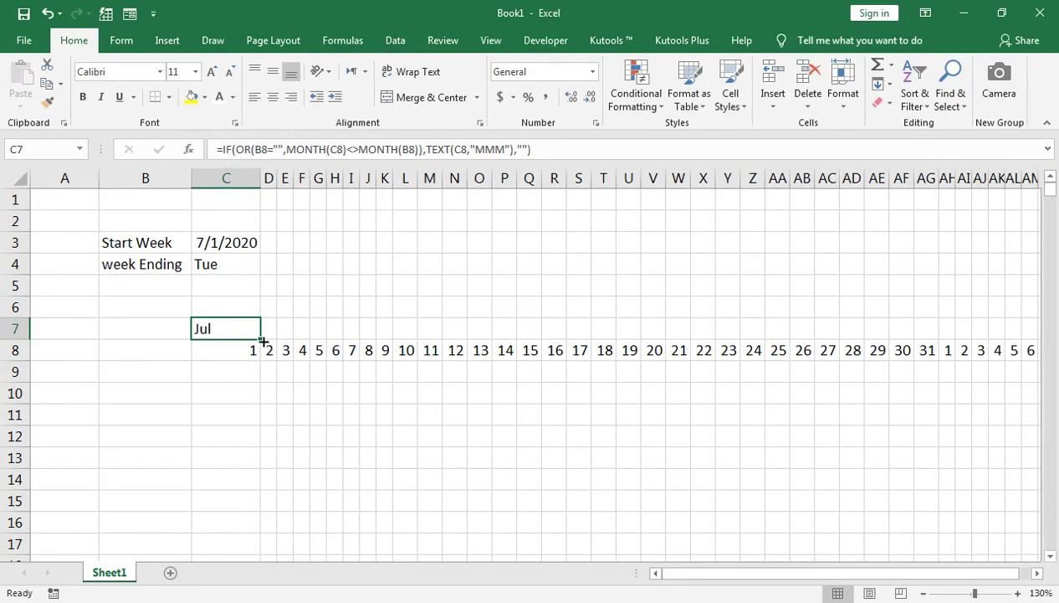
- Fill the C7 month-label formula across row 7 through column AU
drag(282, 307, 1058, 384)
mouse_move(788, 376)
mouse_down()
mouse_move(806, 366)
mouse_move(284, 350)
mouse_move(257, 334)
mouse_up()
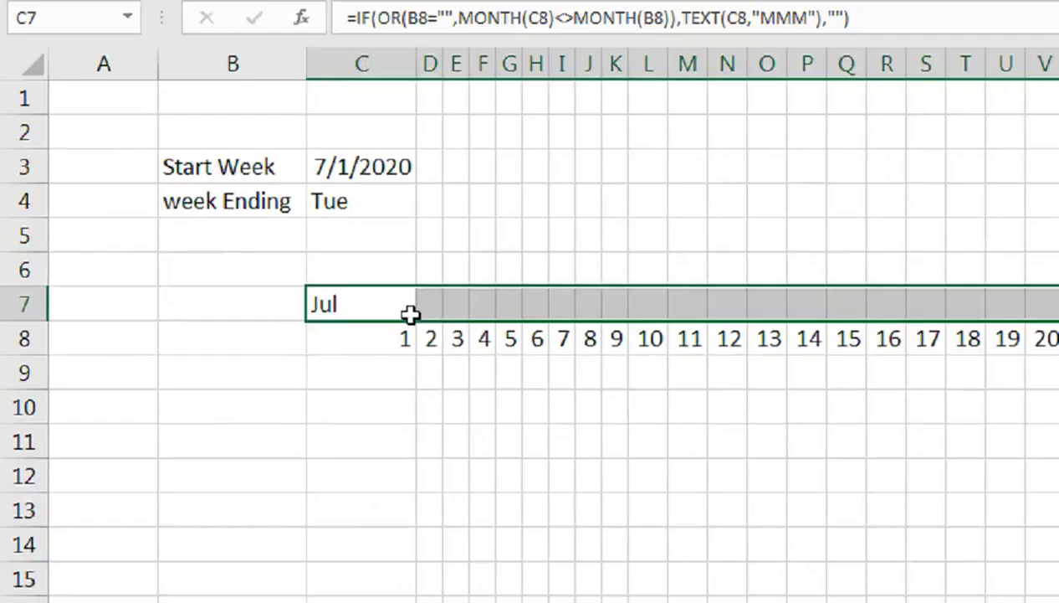
drag(410, 313, 358, 291)
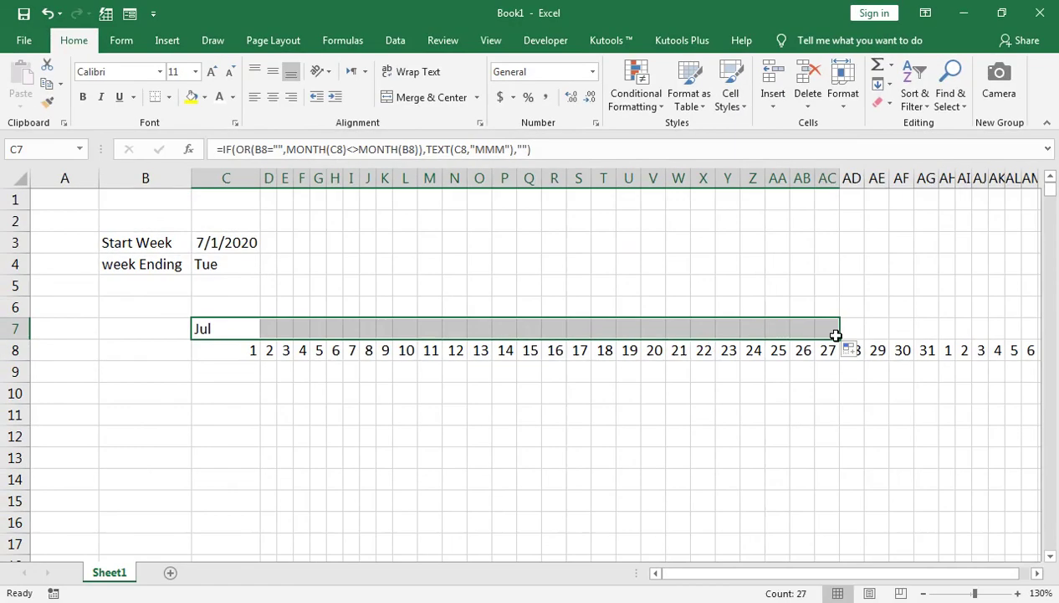
drag(838, 338, 908, 328)
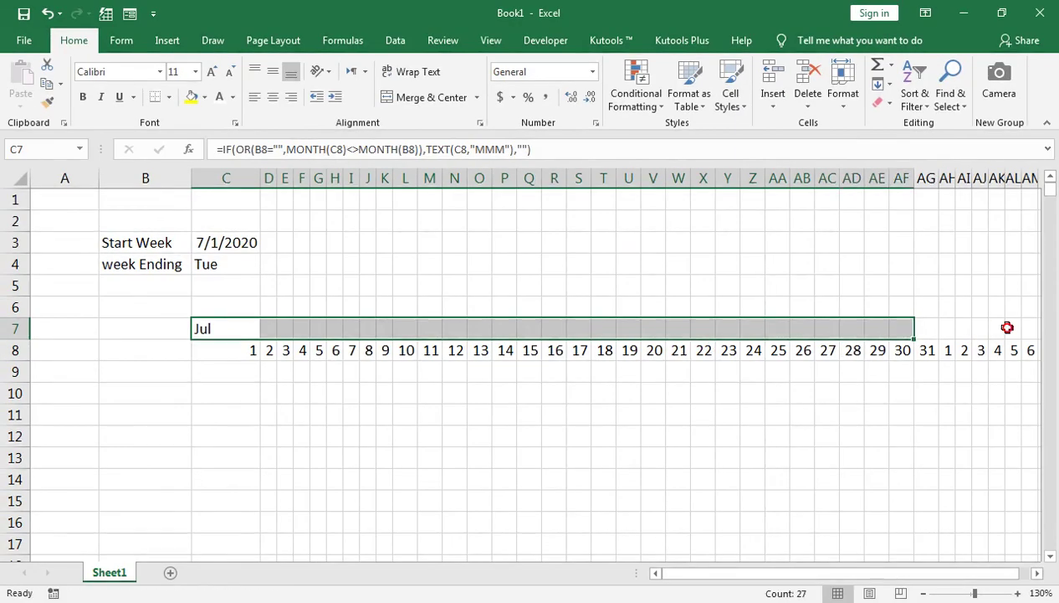
drag(997, 328, 1006, 329)
click(579, 329)
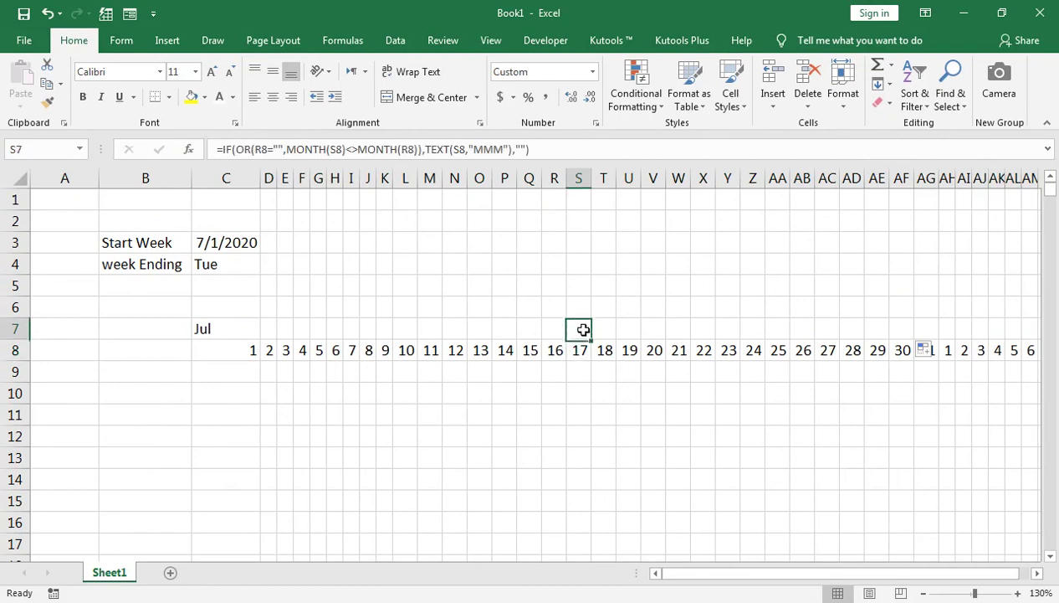
drag(591, 338, 954, 338)
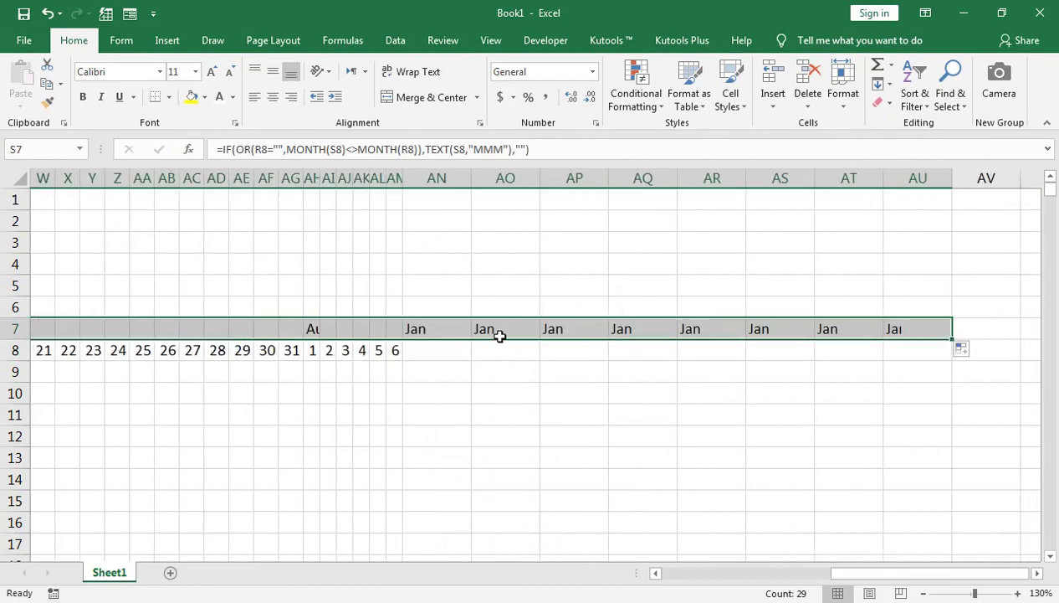
- Clear the surplus month-label formulas from AN7:AU7, beyond the last date
click(464, 328)
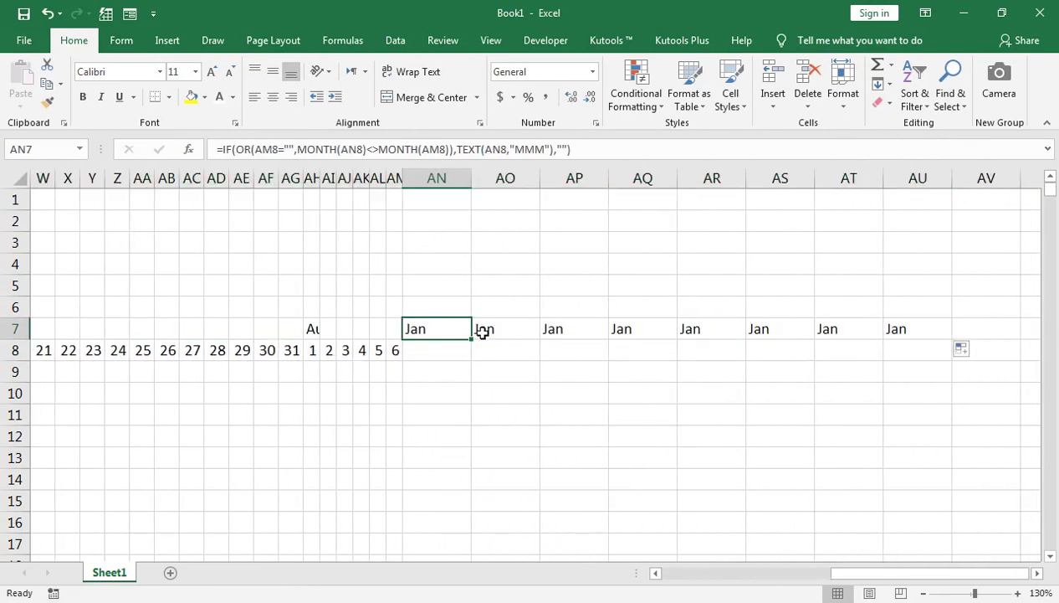
key(ctrl+shift+Right)
key(Delete)
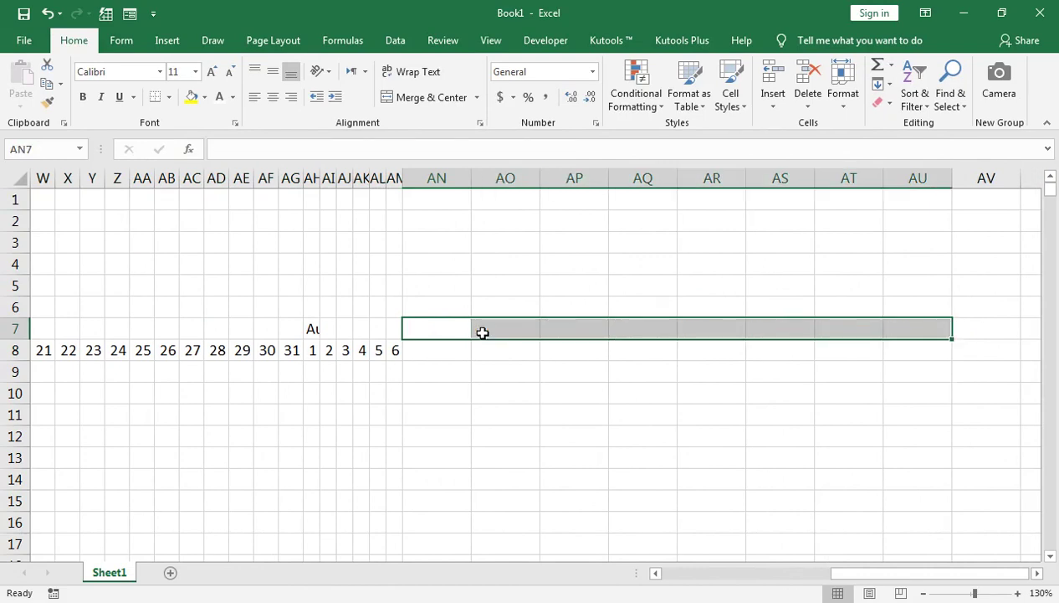
- Merge and center AH7:AJ7 for the August label, keeping only the upper-left value
key(Left)
key(Left)
key(Left)
key(Left)
key(Left)
key(Left)
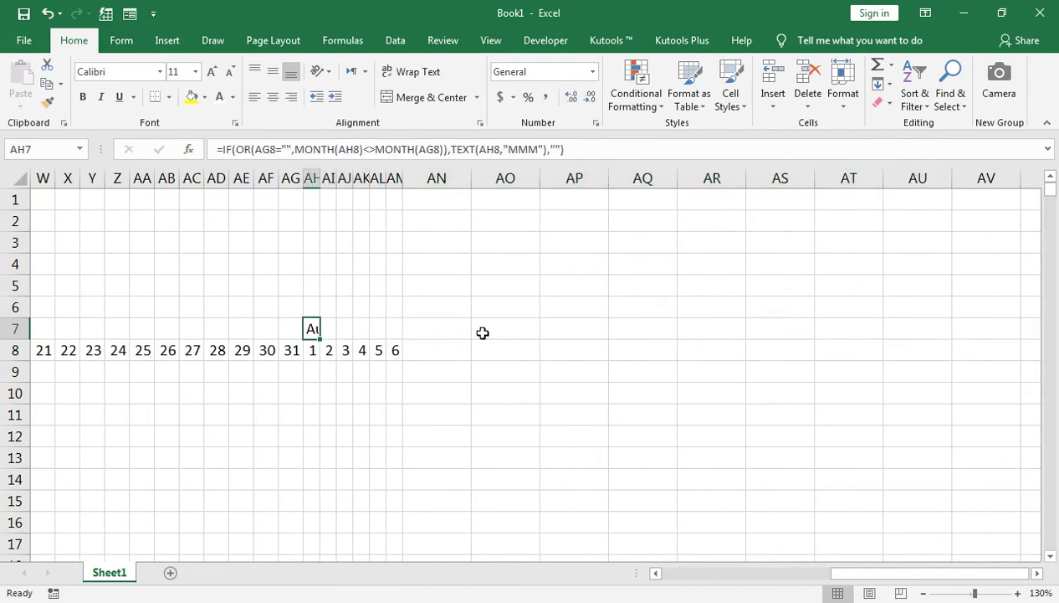
key(shift+Right)
key(shift+Right)
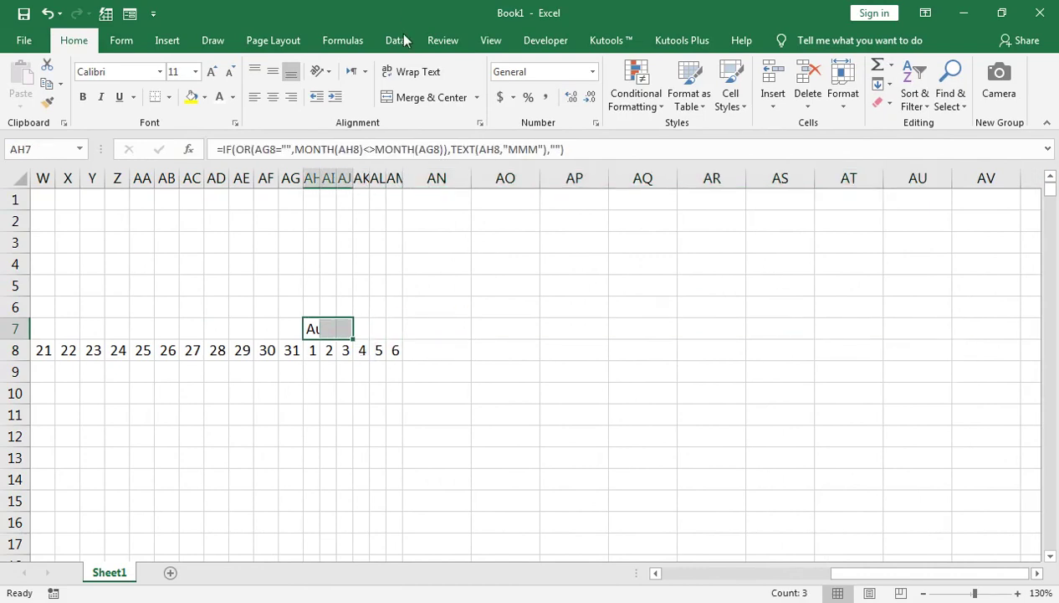
click(427, 98)
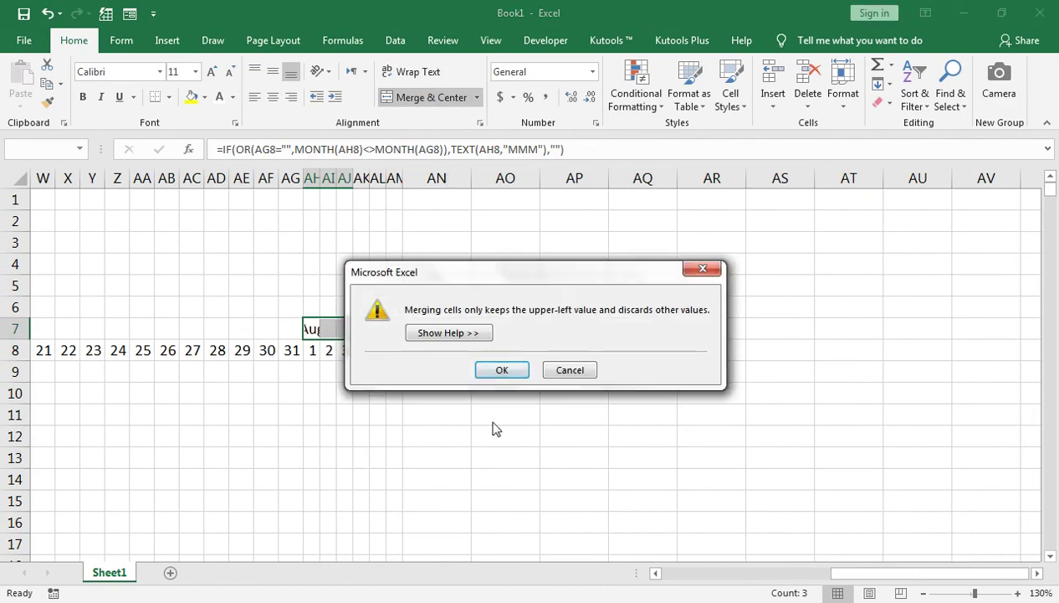
click(503, 367)
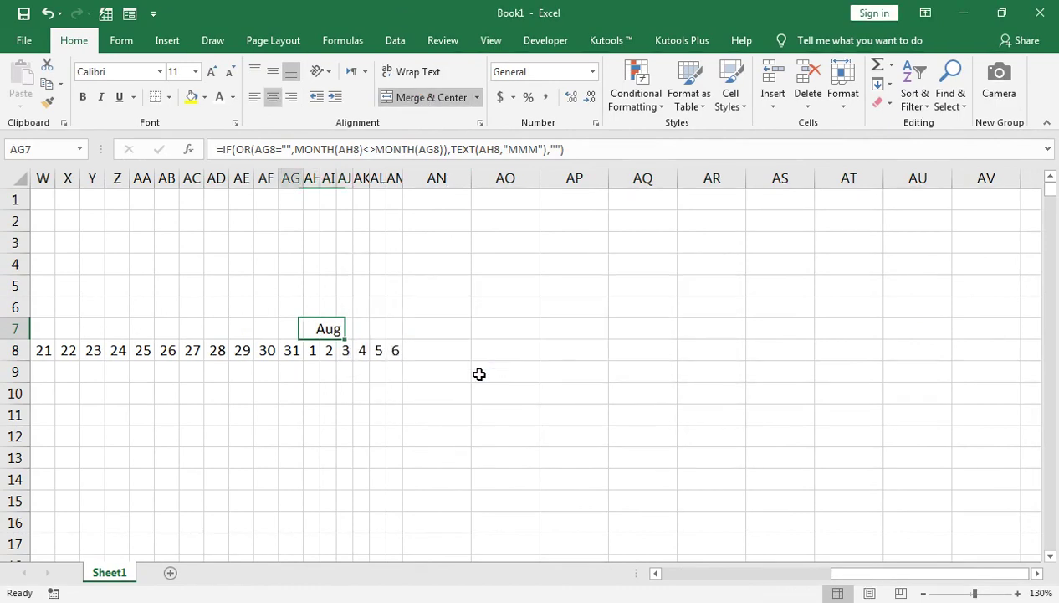
key(Left)
key(Left)
key(Left)
key(Left)
key(Left)
key(Left)
key(Left)
key(Left)
key(Left)
key(Left)
key(Left)
key(Left)
key(Left)
key(Left)
key(Left)
key(Left)
key(Left)
key(Left)
key(Left)
key(Left)
key(Left)
key(Left)
key(Left)
key(Left)
key(Left)
key(Left)
key(Left)
key(Left)
key(Left)
key(Left)
key(Left)
key(Left)
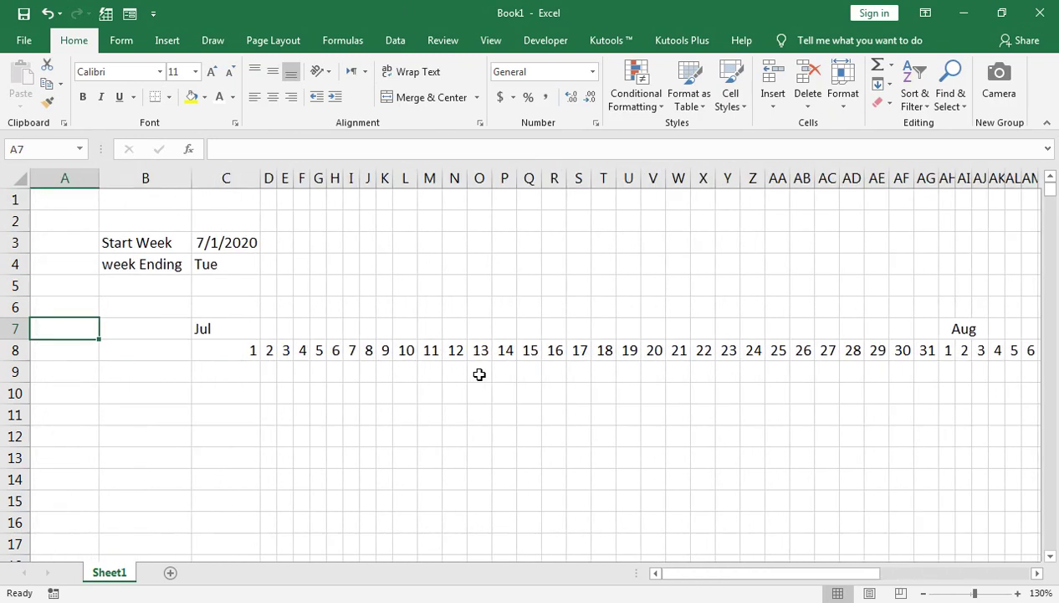
key(Right)
key(Right)
key(Right)
key(Left)
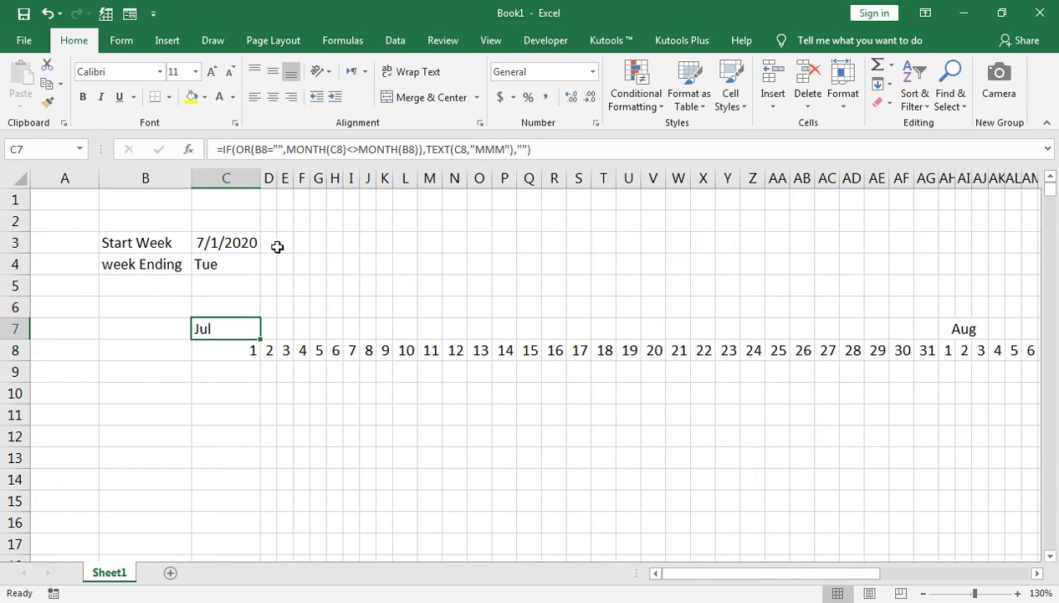
right_click(237, 170)
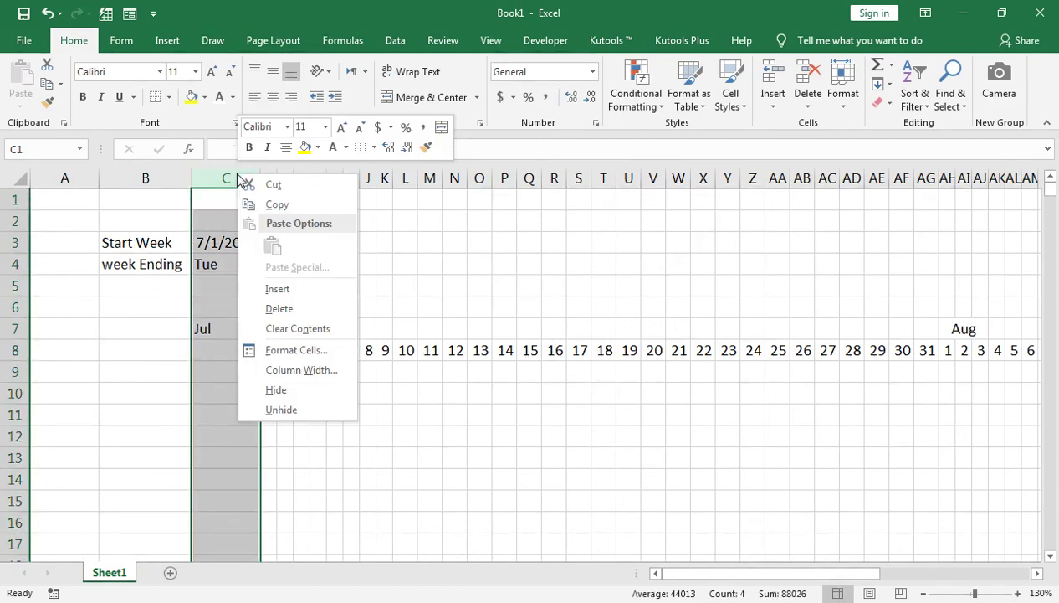
key(Escape)
- Move the start week and week ending block from B3:C4 to A2:B3
click(170, 241)
key(shift+Right)
key(shift+Down)
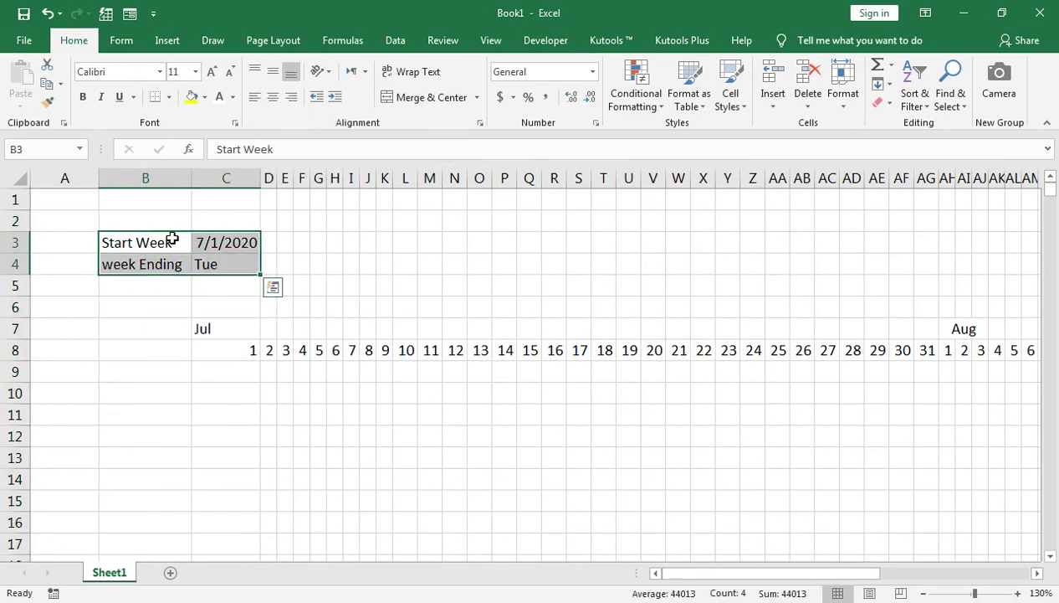
key(ctrl+x)
key(Left)
key(Up)
key(ctrl+v)
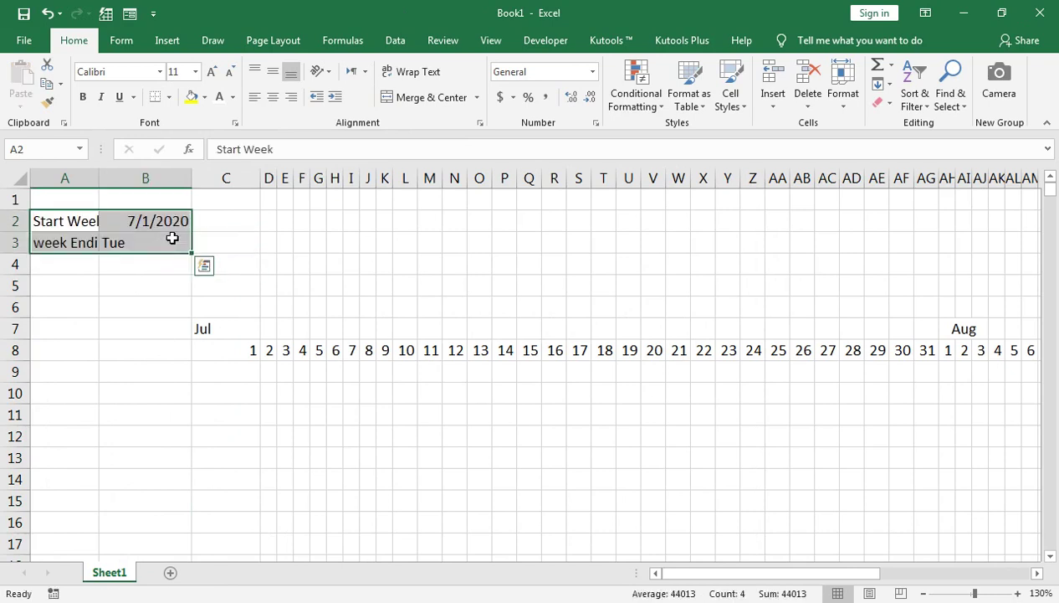
- Narrow column C to about the width of the other day columns
key(Right)
key(Down)
key(Down)
key(Down)
drag(259, 191, 213, 207)
click(222, 331)
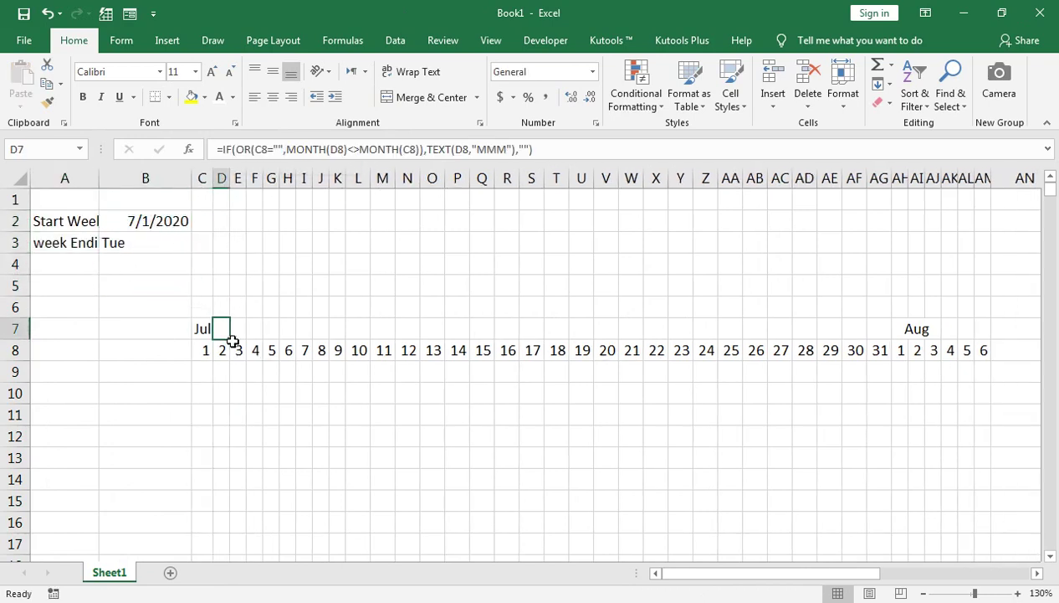
- Apply all borders to the calendar grid C7:AM21
click(202, 328)
key(shift+Down)
key(shift+Down)
key(shift+Down)
key(shift+Down)
key(shift+Down)
key(shift+Down)
key(shift+Down)
key(shift+Down)
key(shift+Down)
key(shift+Down)
key(shift+Down)
key(shift+Down)
key(shift+Down)
key(shift+Down)
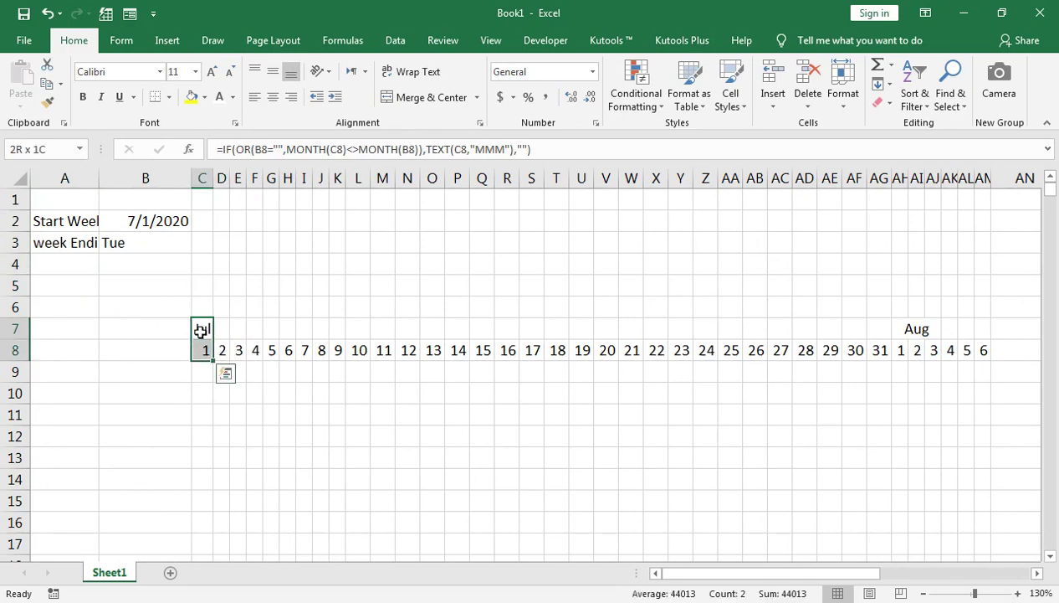
key(shift+Right)
key(shift+Right)
key(shift+Right)
key(shift+Right)
key(shift+Right)
key(shift+Right)
key(shift+Right)
key(shift+Right)
key(shift+Right)
key(shift+Right)
key(shift+Right)
key(shift+Right)
key(shift+Right)
key(shift+Right)
key(shift+Right)
key(shift+Right)
key(shift+Right)
key(shift+Right)
key(shift+Right)
key(shift+Right)
key(shift+Right)
key(shift+Right)
key(shift+Right)
key(shift+Right)
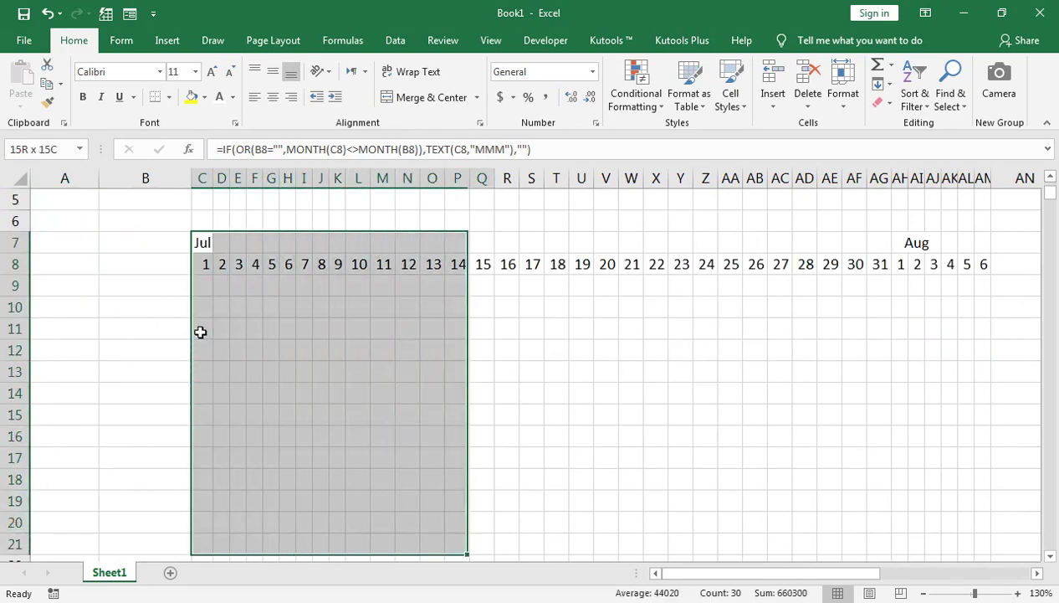
key(shift+Right)
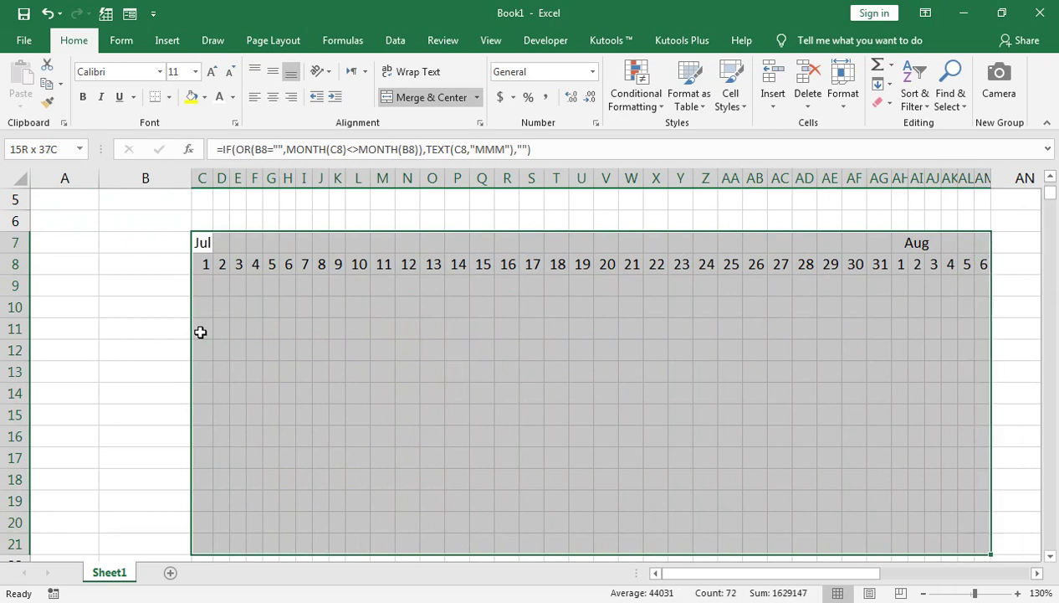
click(170, 98)
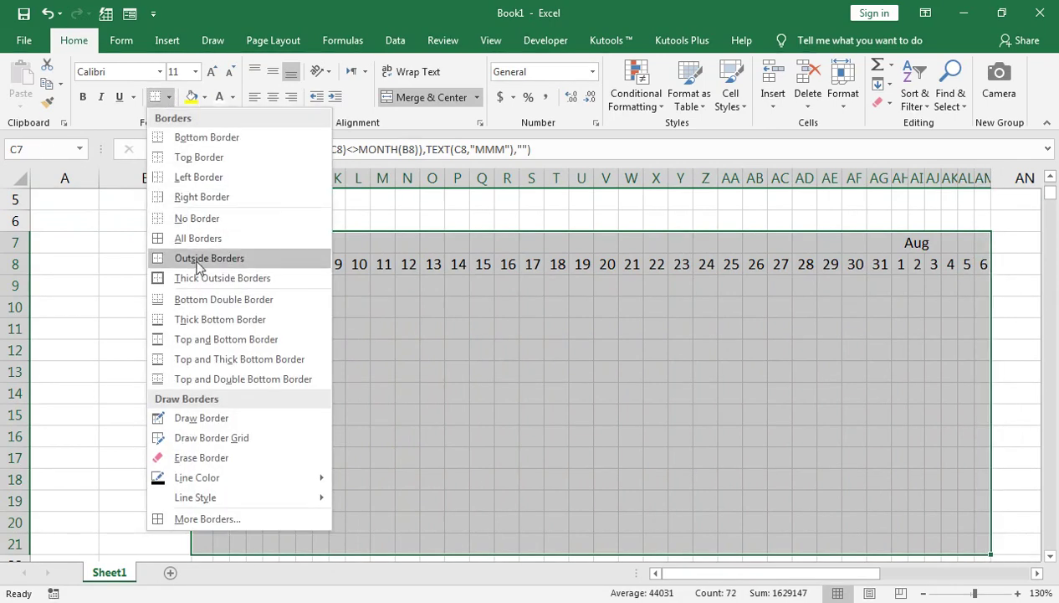
click(205, 237)
click(432, 305)
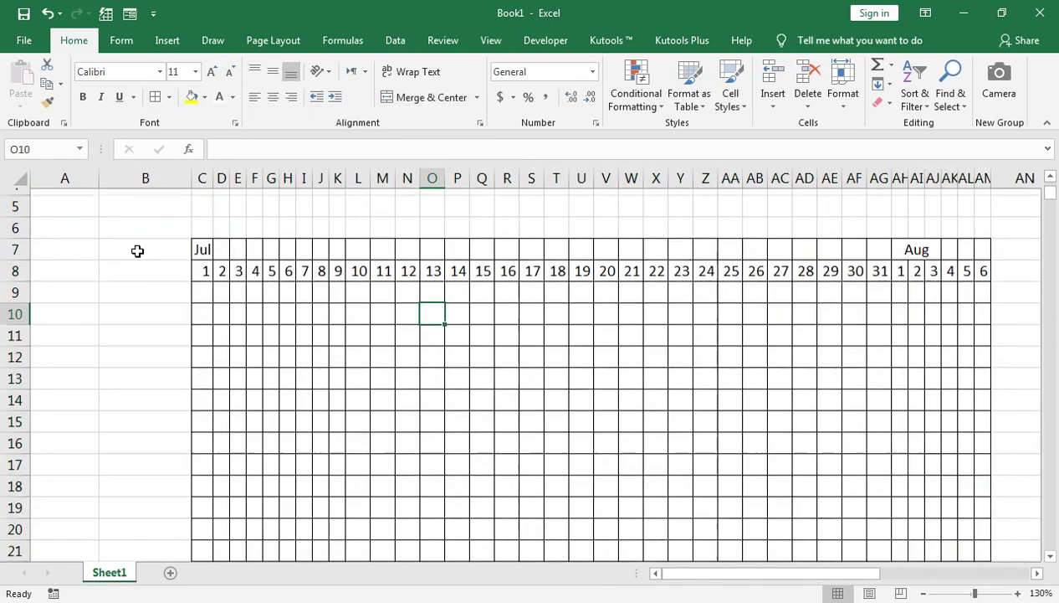
- Apply all borders to A7:B21 beside the calendar grid
scroll(88, 286, up, 1)
click(88, 313)
mouse_move(87, 313)
mouse_down()
mouse_move(146, 328)
mouse_move(146, 552)
mouse_move(94, 310)
mouse_up()
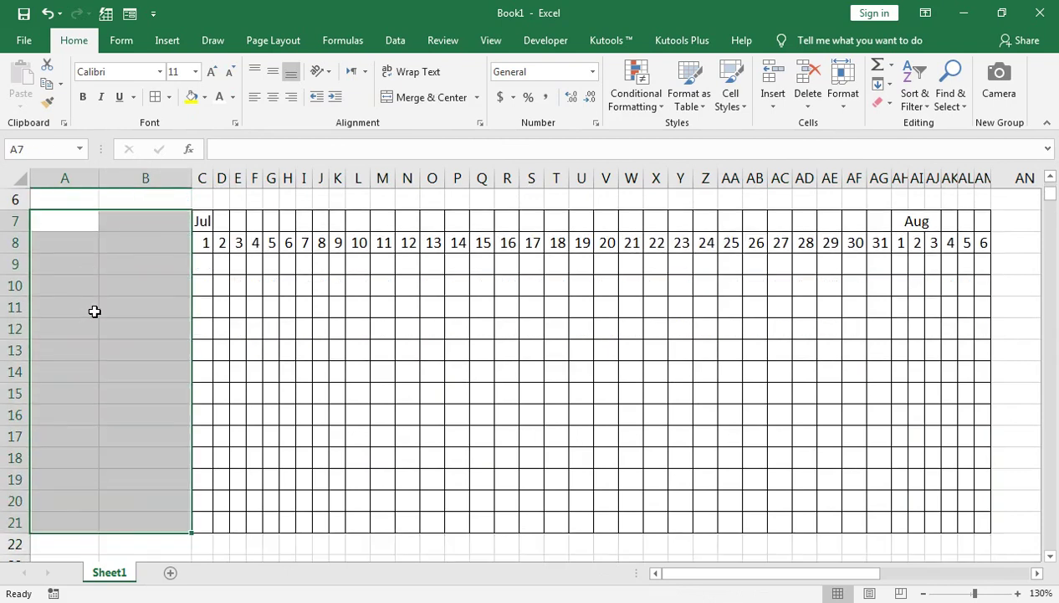
click(157, 98)
scroll(214, 262, up, 2)
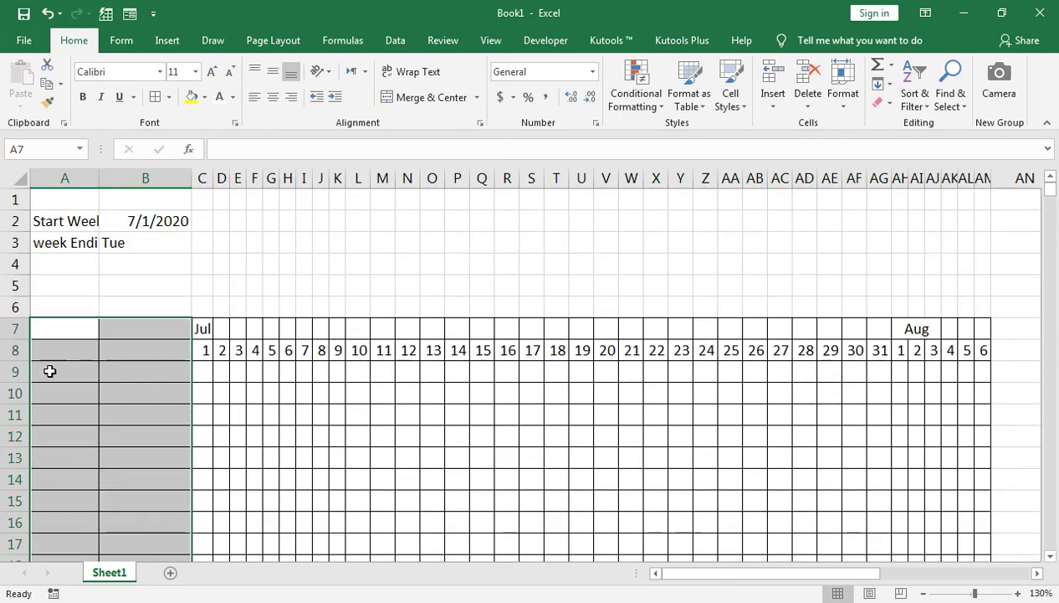
- Enter the headers ID in A7 and Name in B7
click(63, 331)
text(Id)
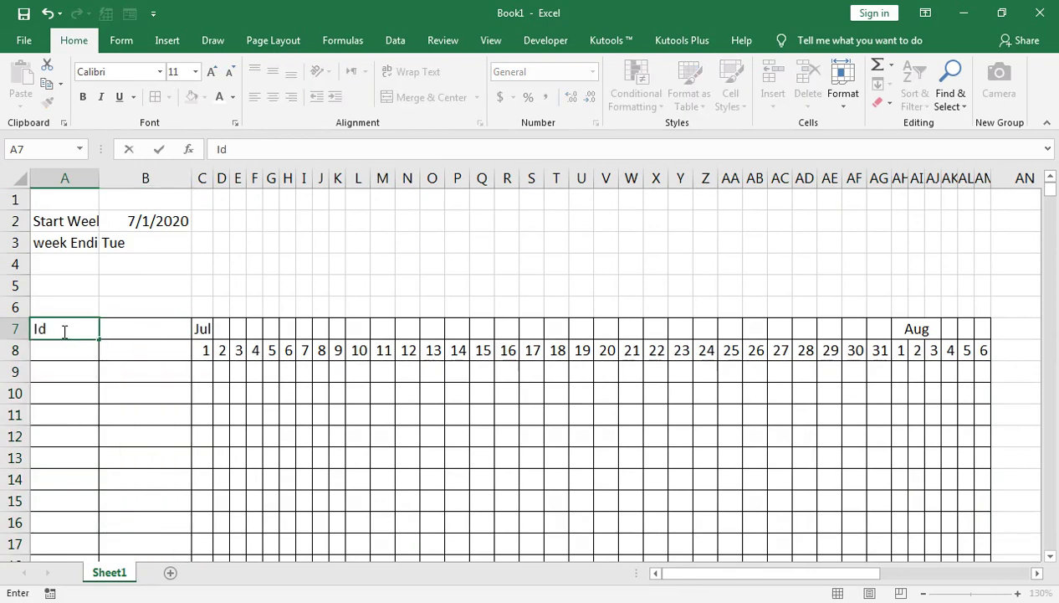
key(Tab)
text(Nam)
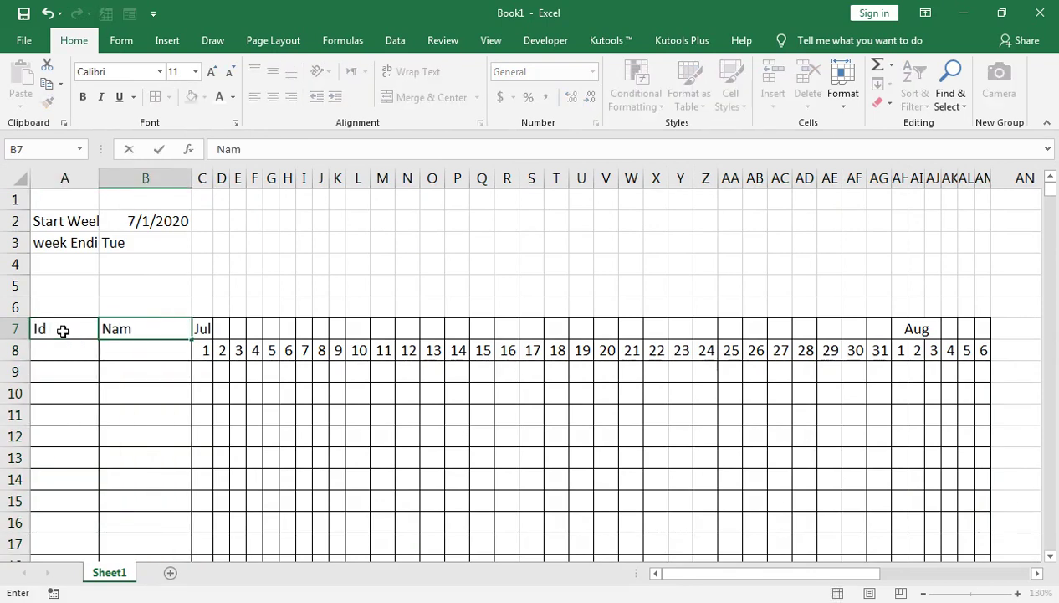
text(e)
click(63, 331)
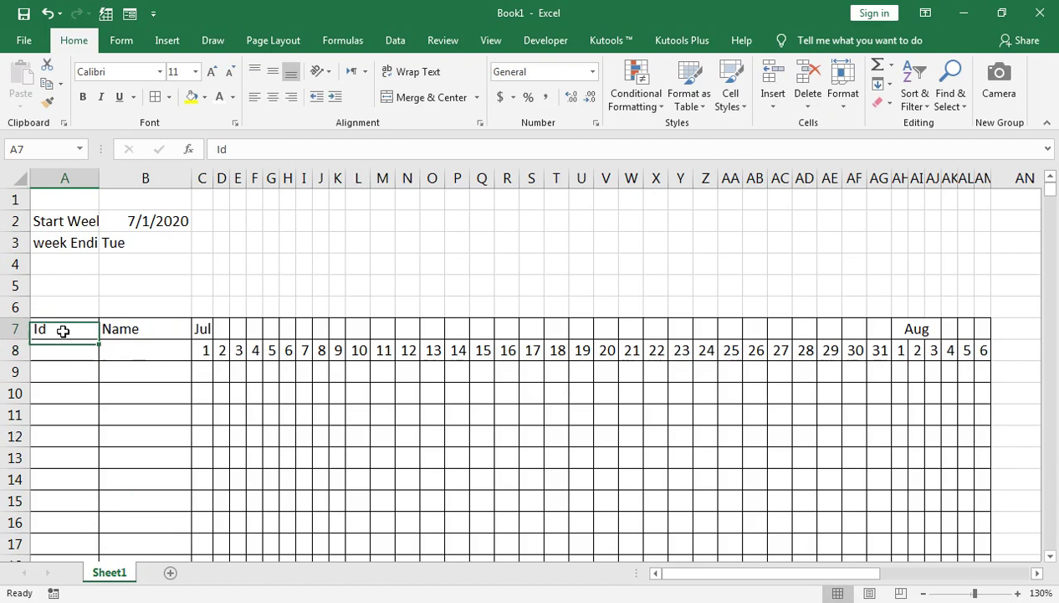
text(ID)
key(Return)
key(Right)
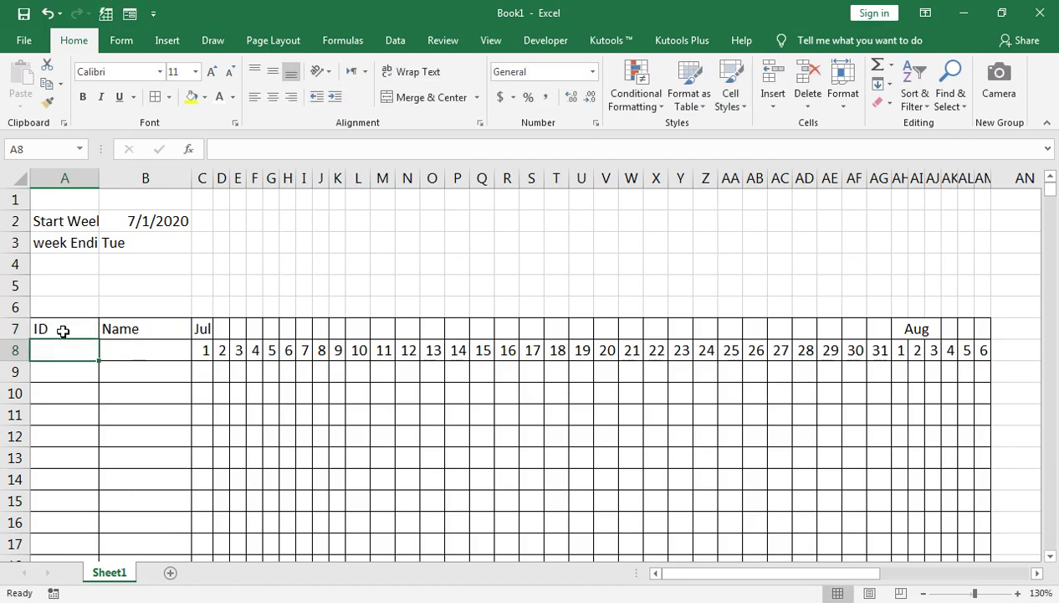
- Turn off the sheet's gridlines
key(Right)
key(Up)
key(Up)
key(Down)
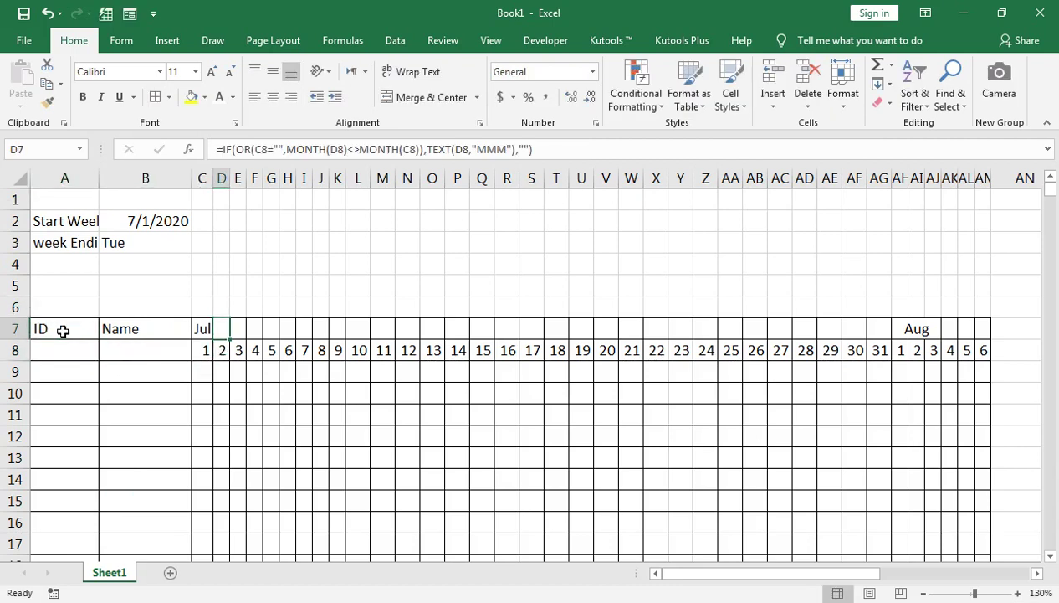
click(492, 45)
click(182, 99)
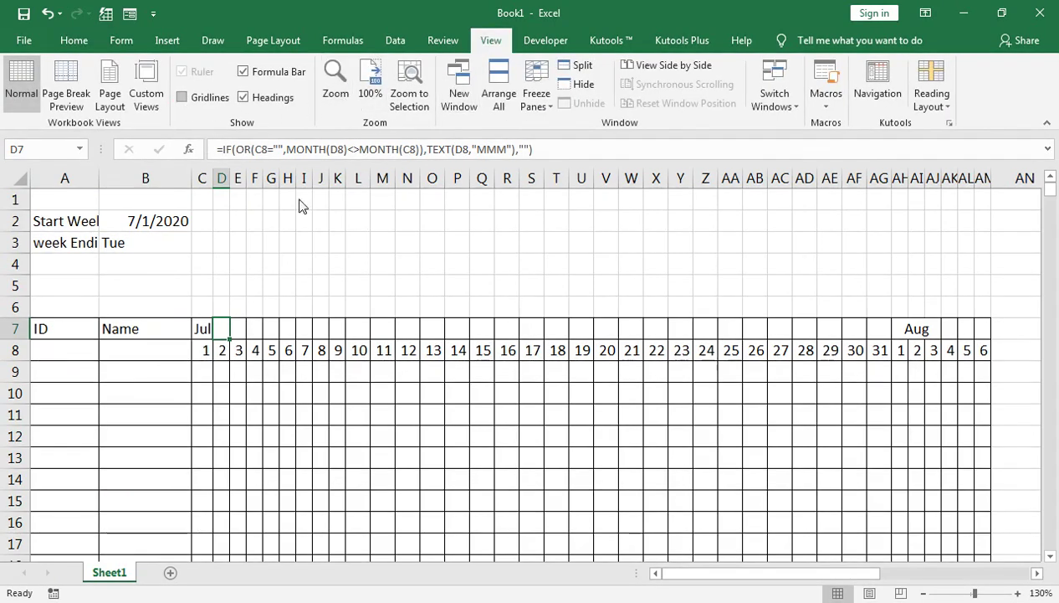
- Start a CHOOSE formula in C9 with WEEKDAY(C8,1) as its index number
click(339, 373)
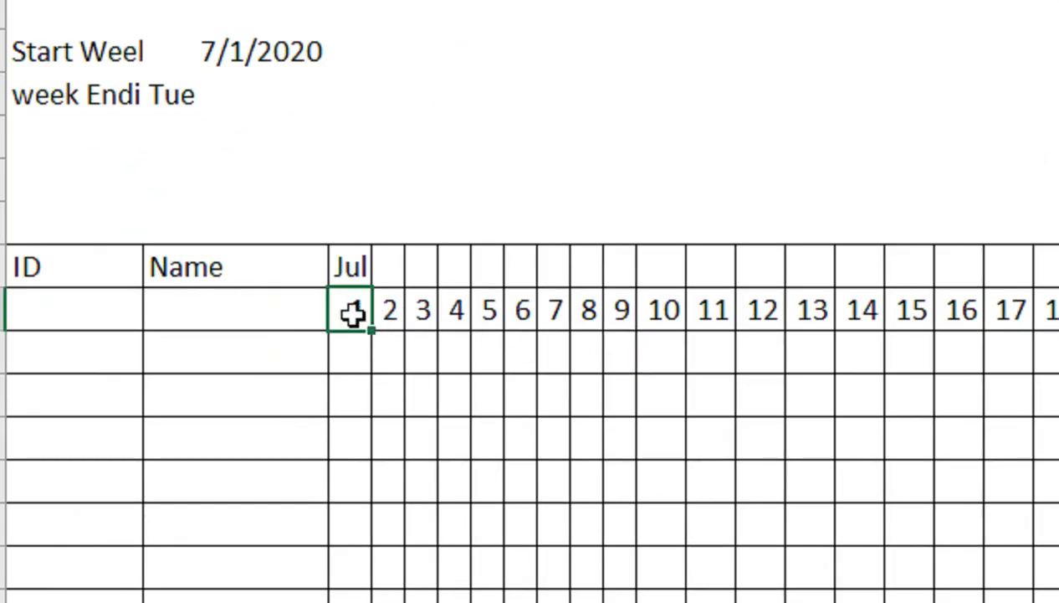
double_click(350, 312)
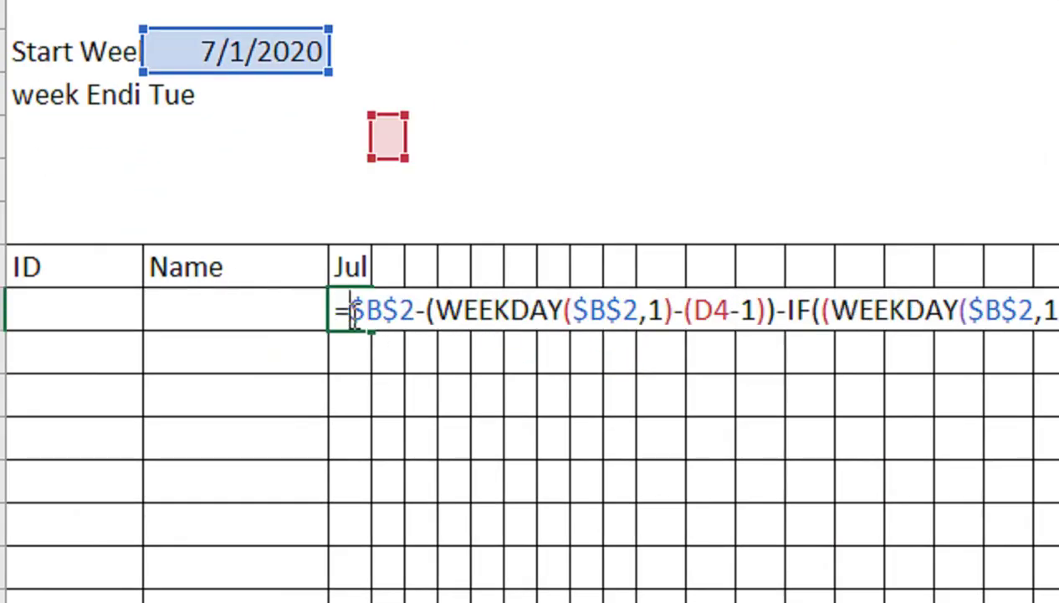
key(Return)
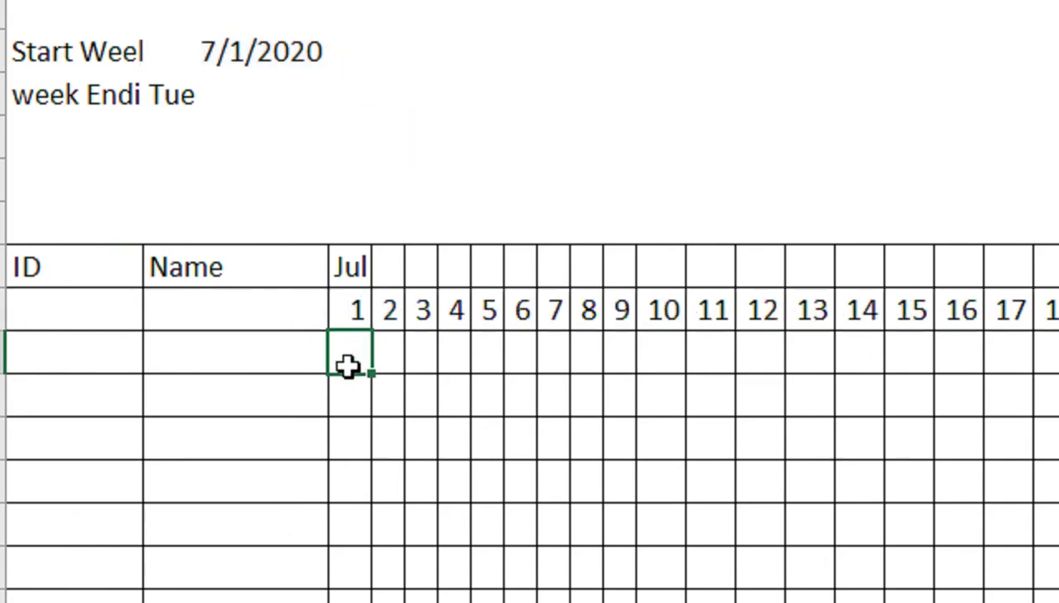
text(=c)
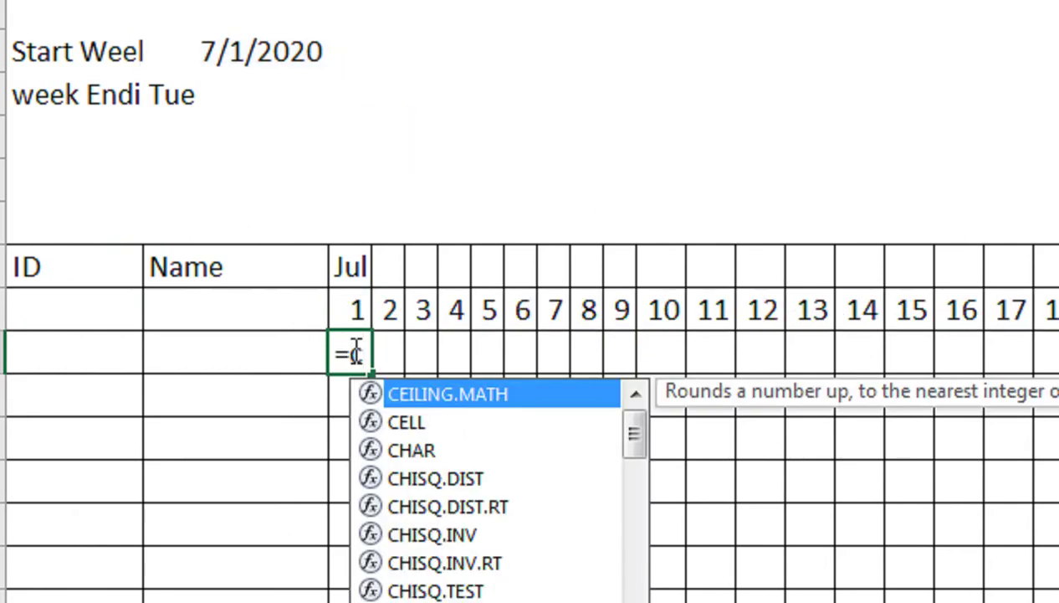
text(ho)
key(Tab)
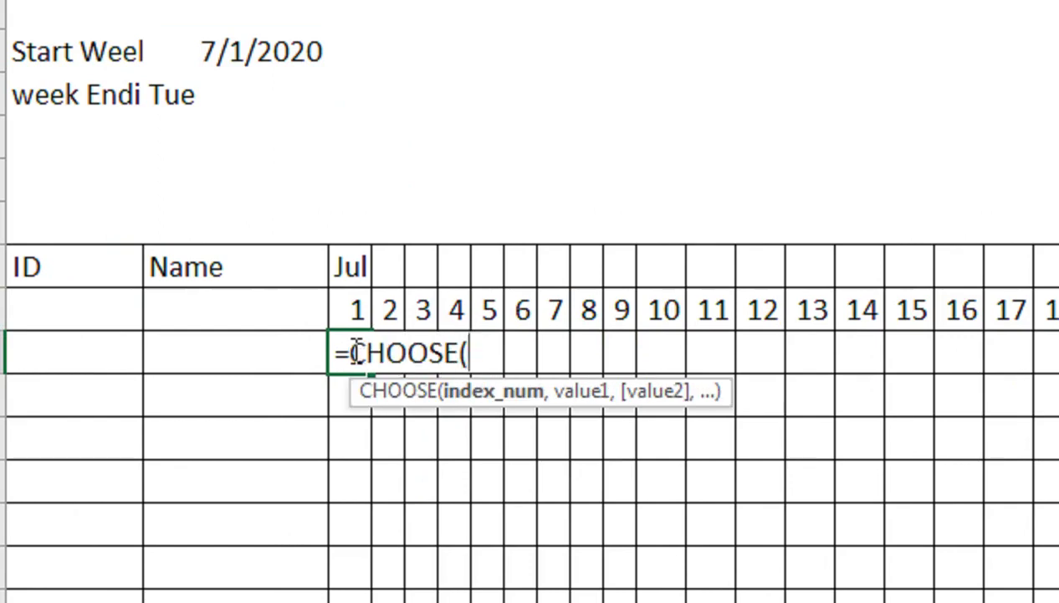
key(Up)
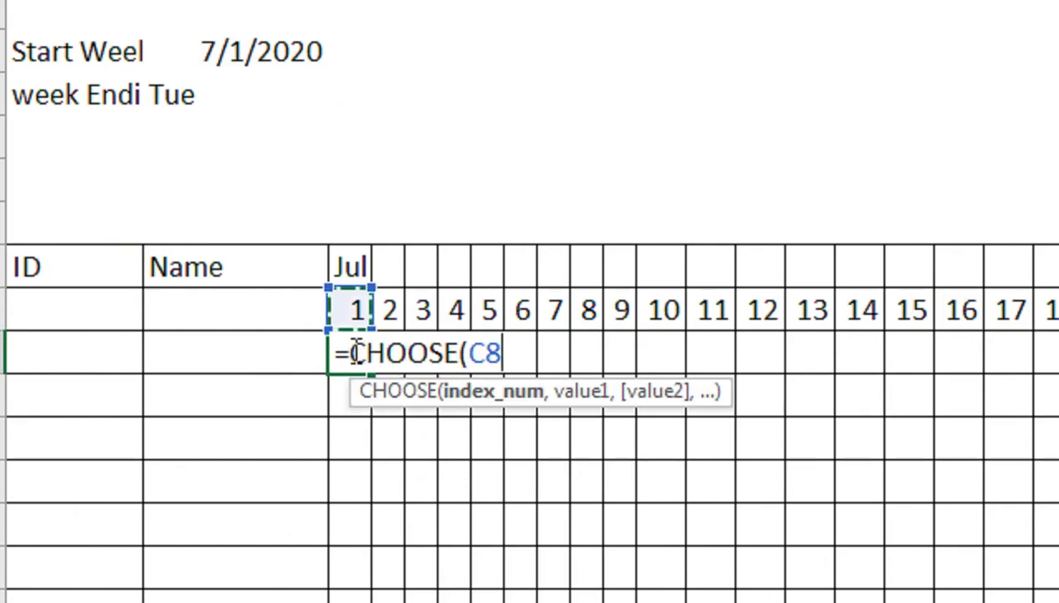
key(BackSpace)
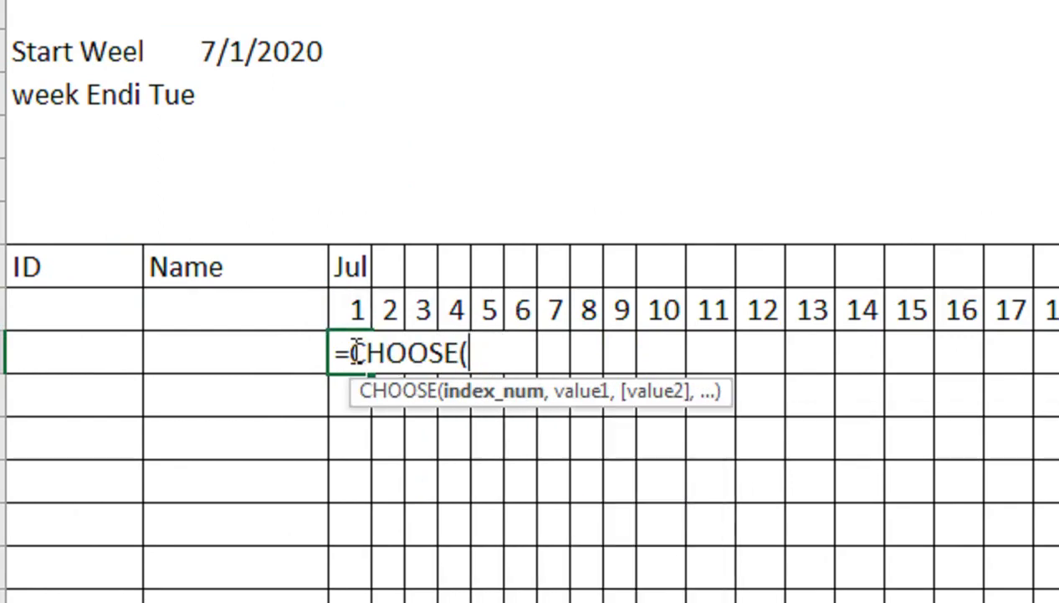
text(wek)
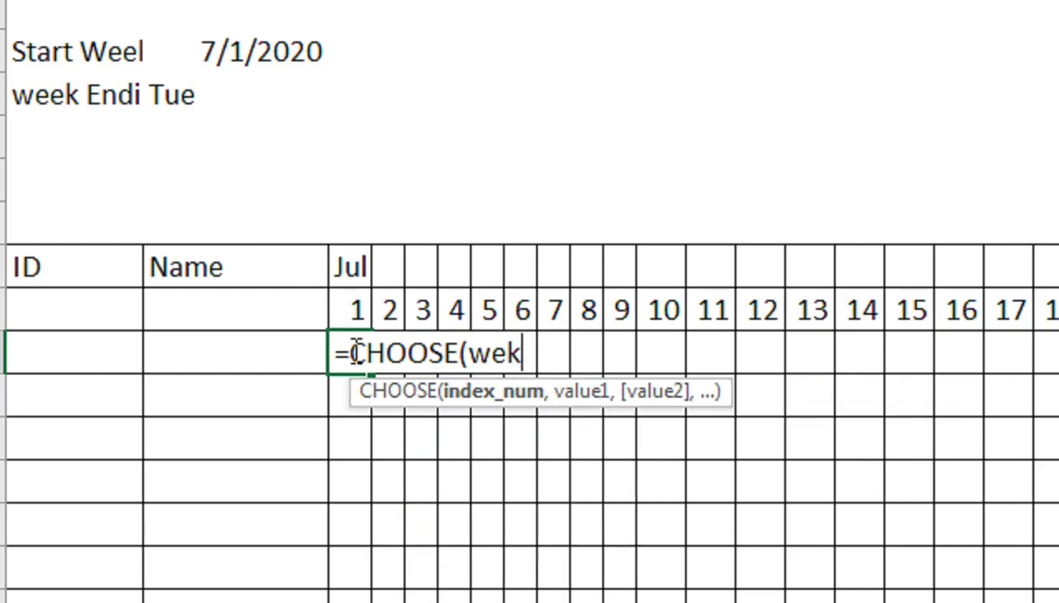
key(BackSpace)
text(el)
key(BackSpace)
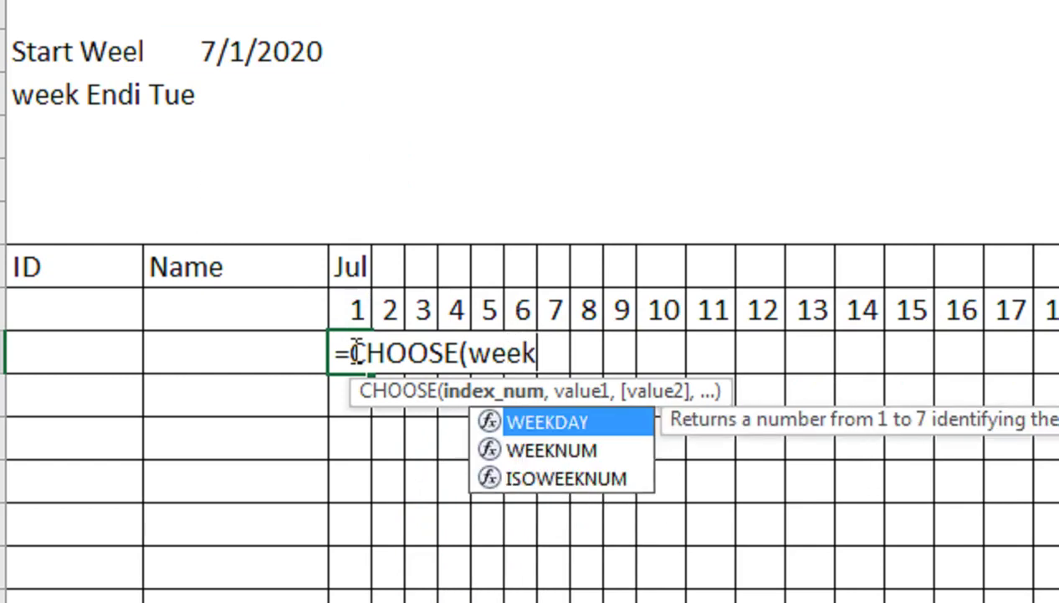
text(k)
key(Tab)
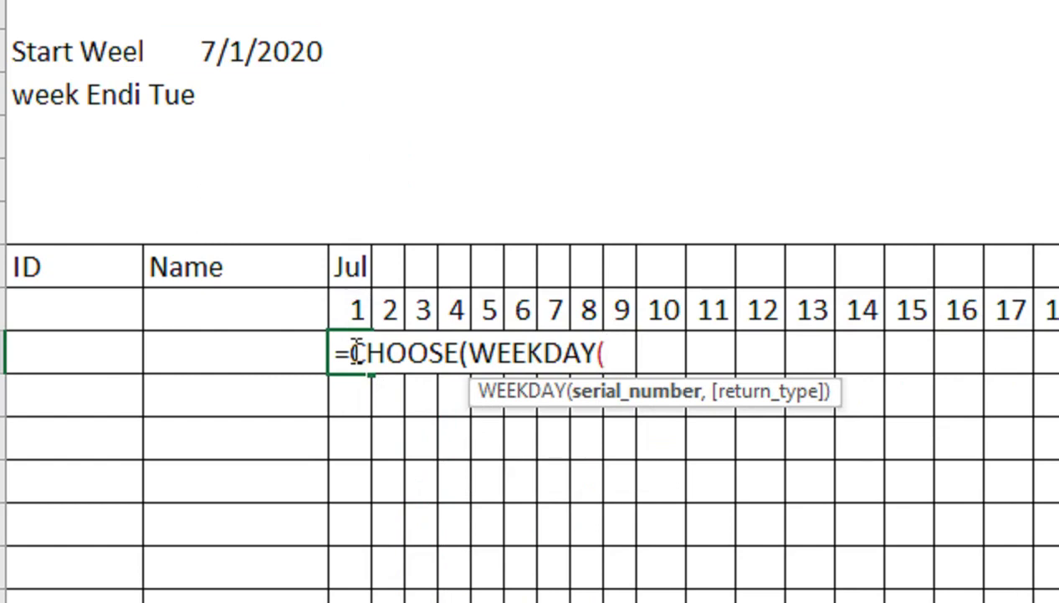
click(346, 311)
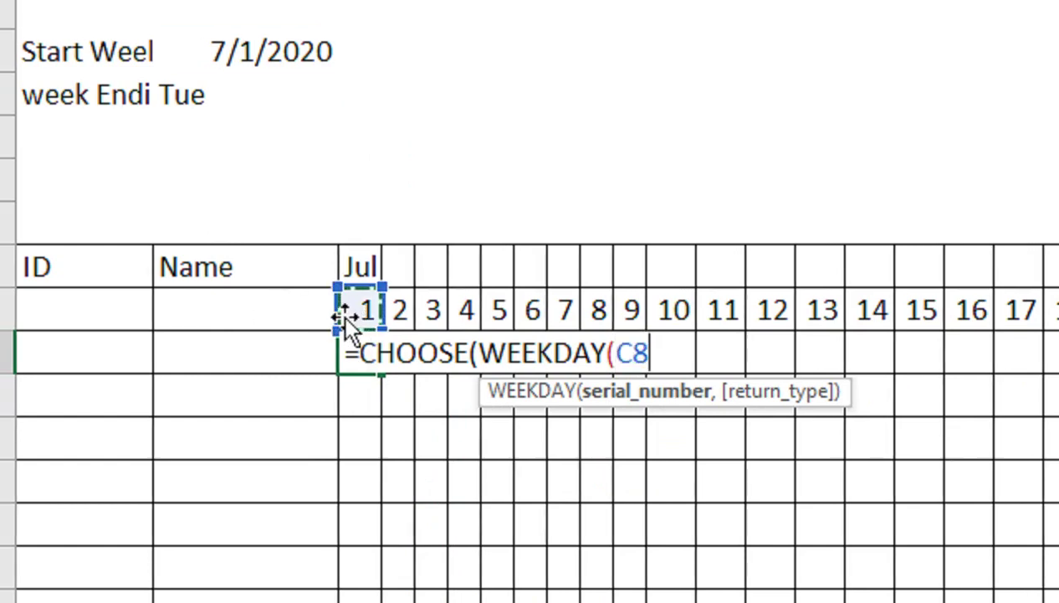
text(,1)
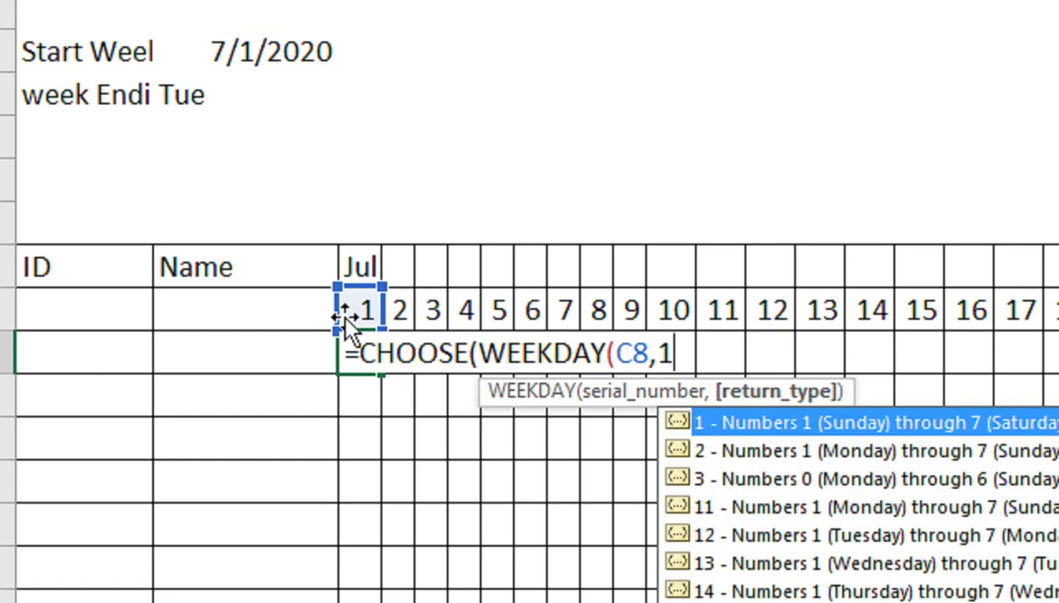
text())
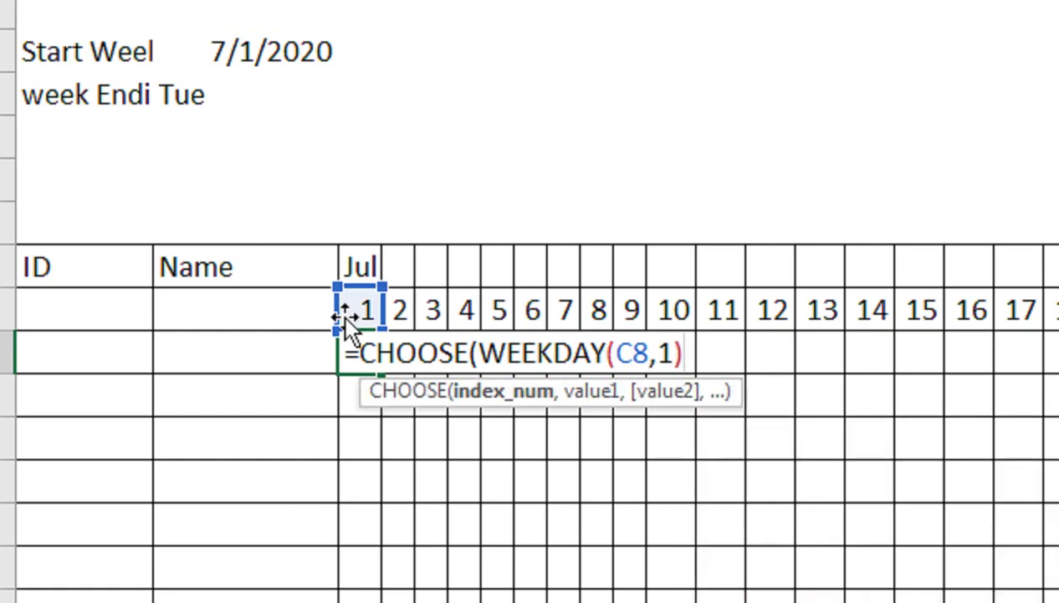
- Complete the C9 CHOOSE formula with the day labels "su","M","Tu","w","Th","F","Sa"
text(,"su)
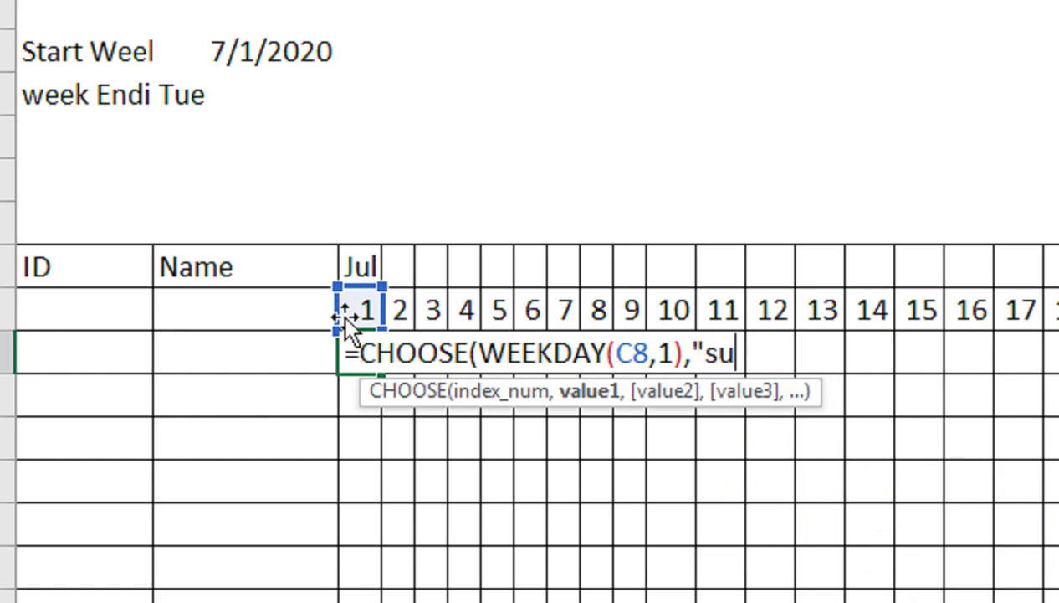
text(",")
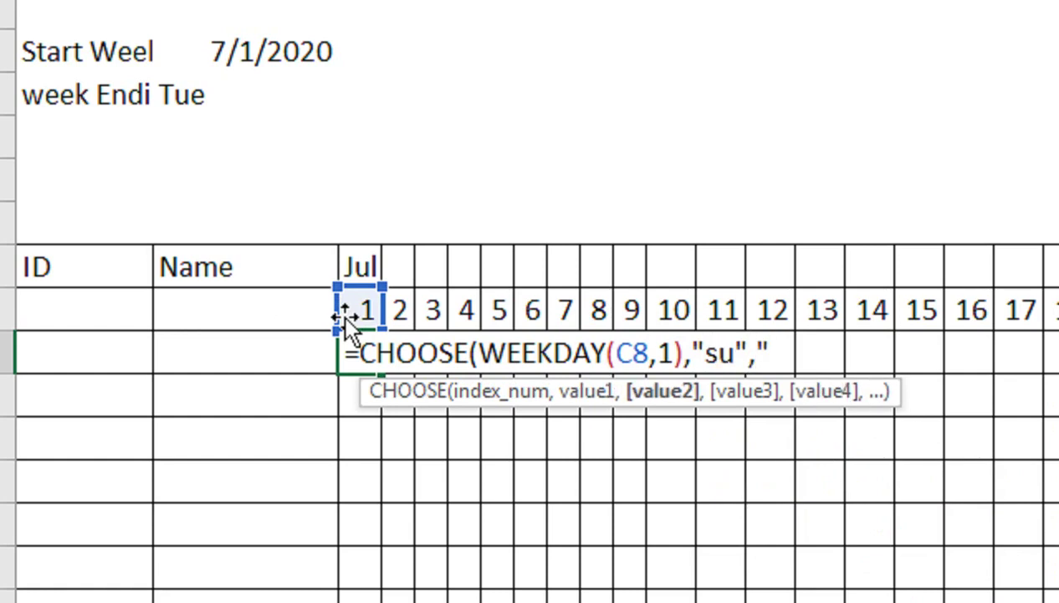
text(M")
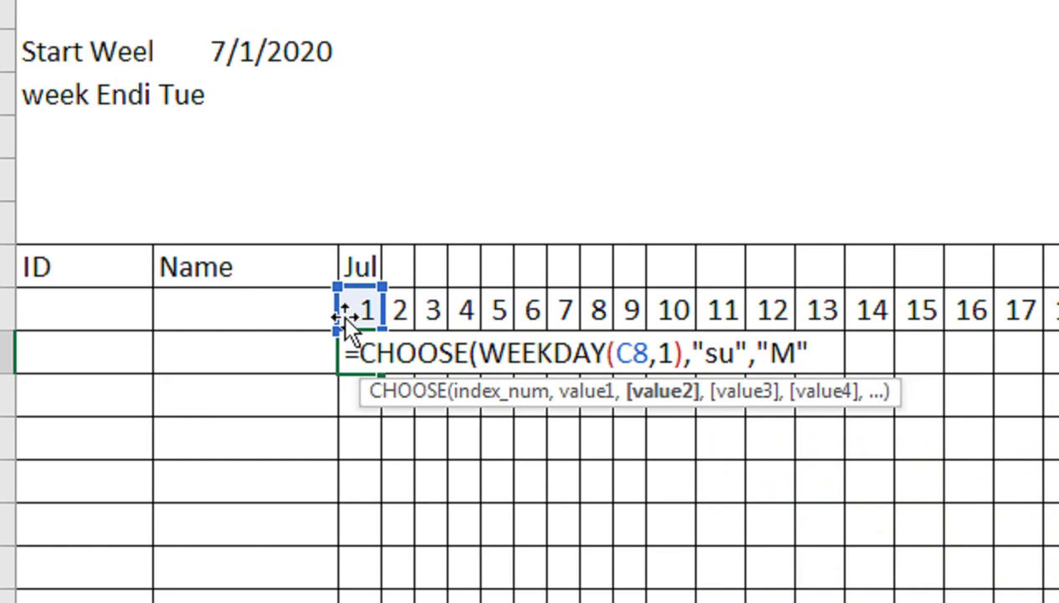
text(,)
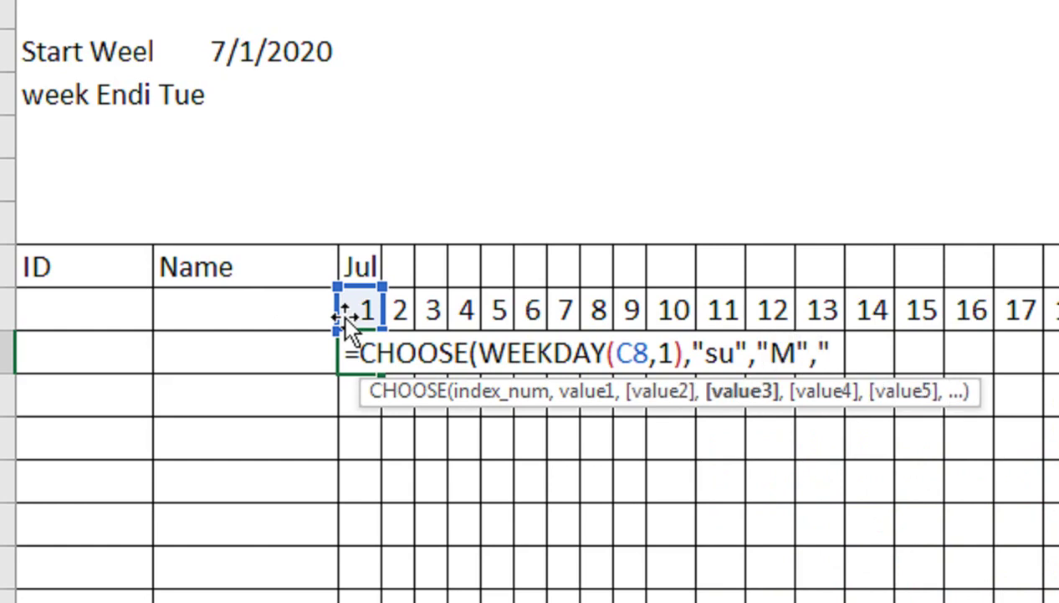
text("Tu",")
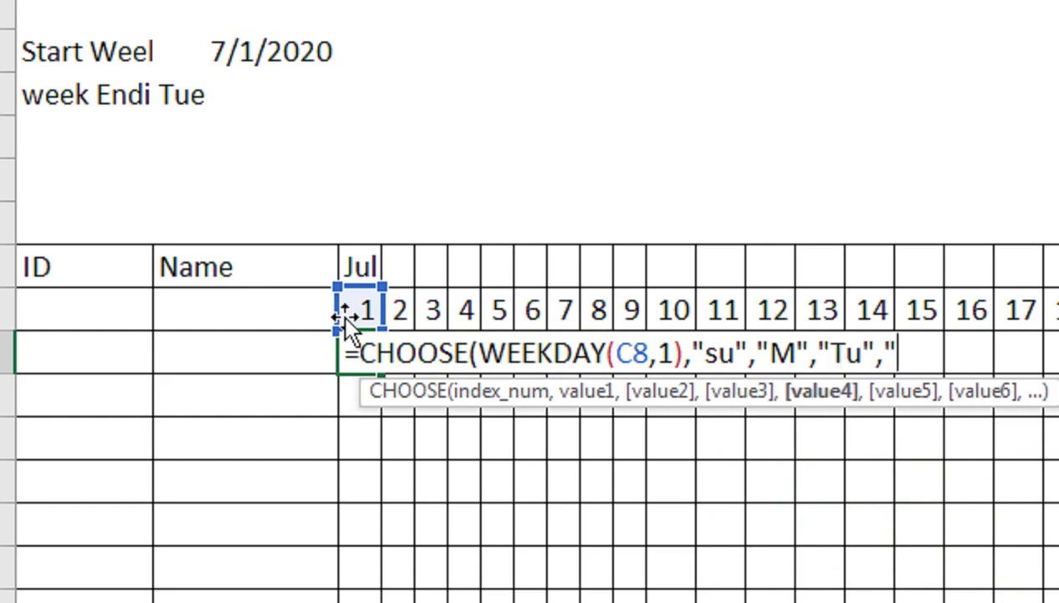
text(w)
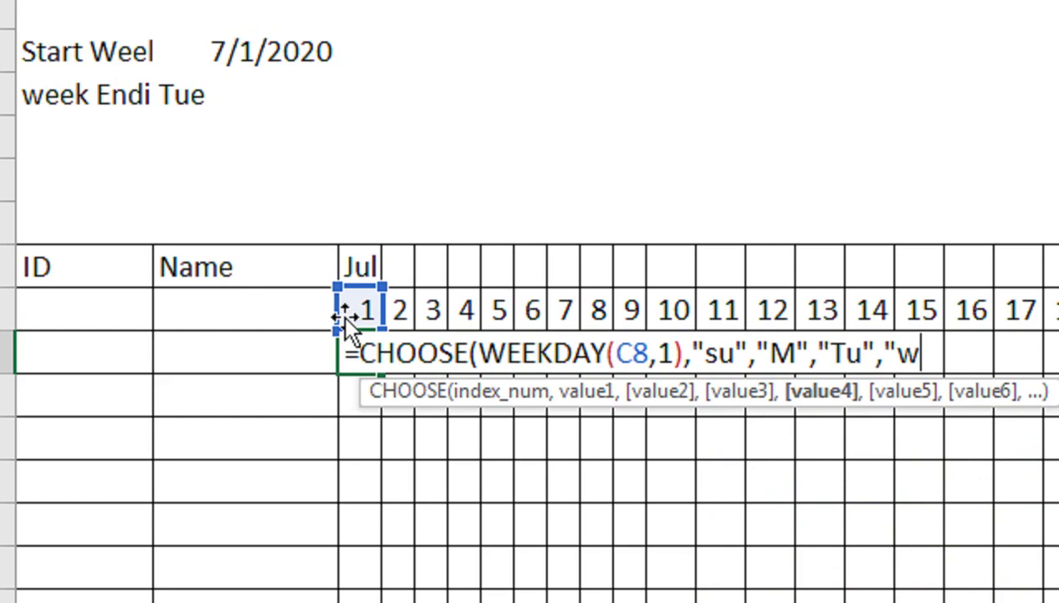
text(",)
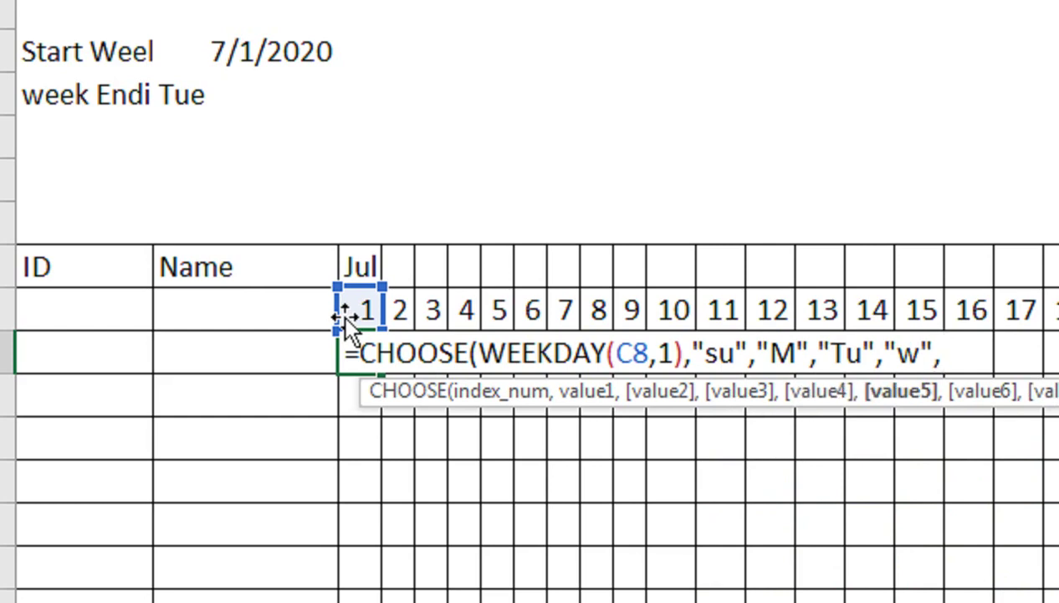
text(Th)
key(BackSpace)
key(BackSpace)
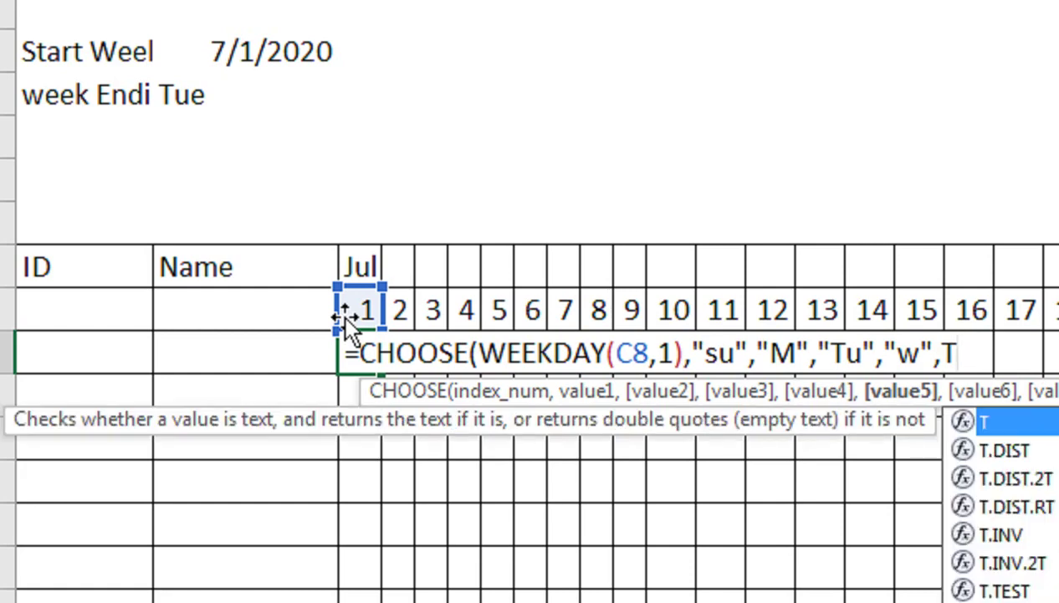
text("th)
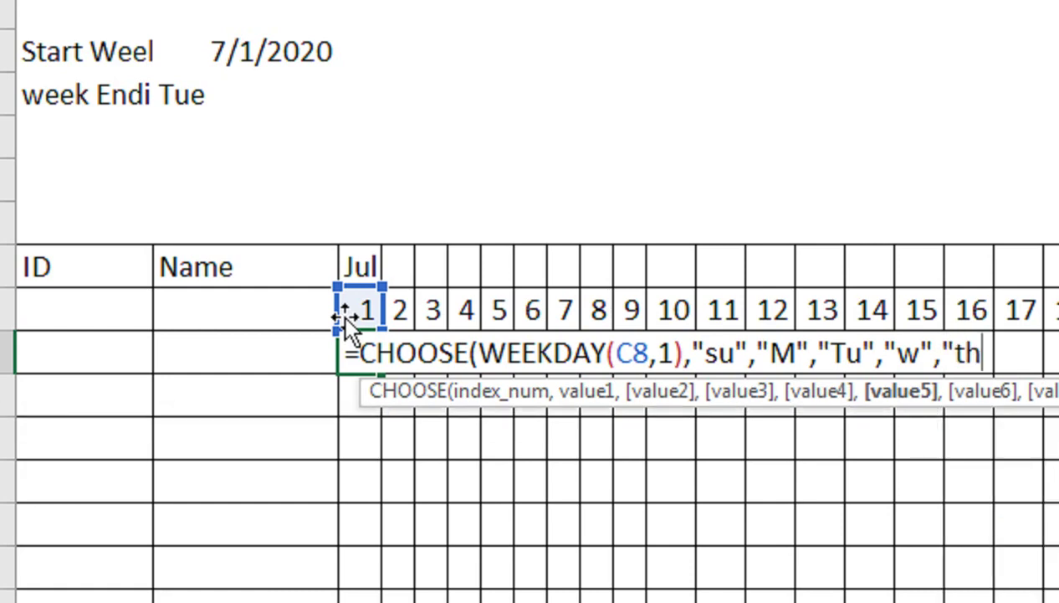
key(BackSpace)
key(BackSpace)
text(Th)
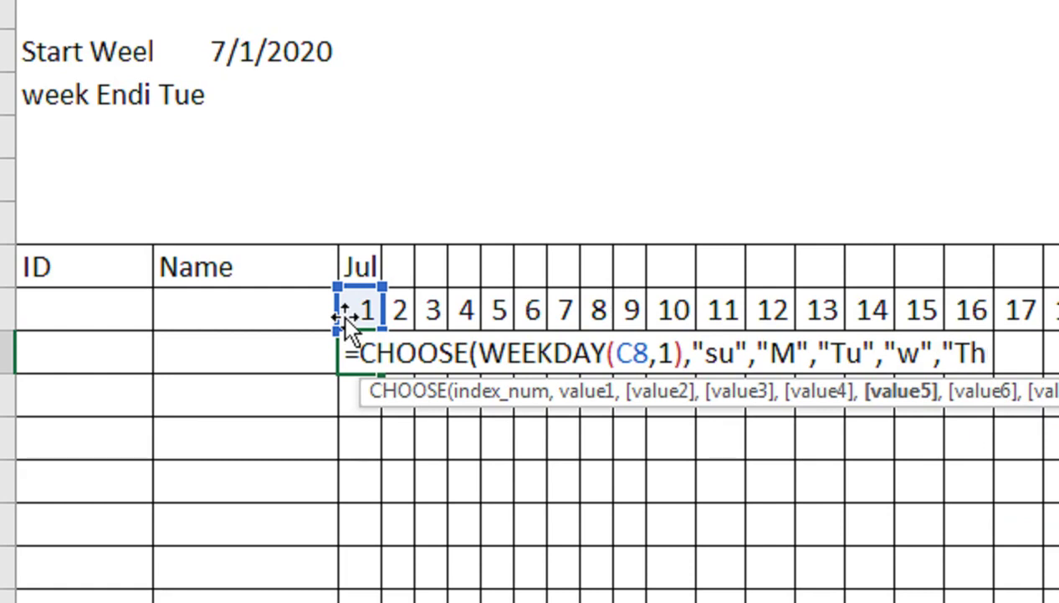
text(",")
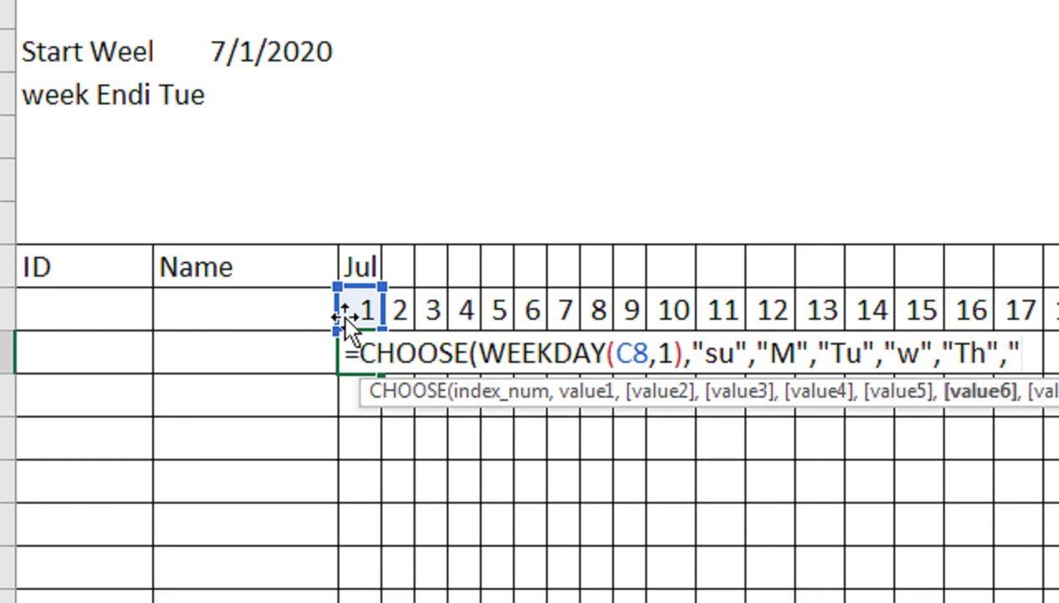
text(F)
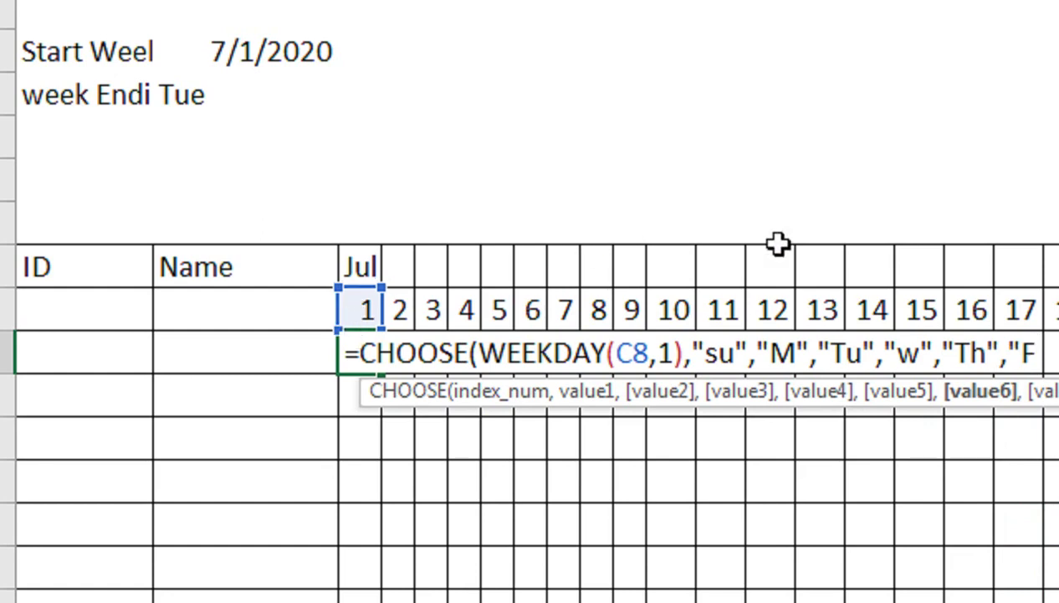
text(",")
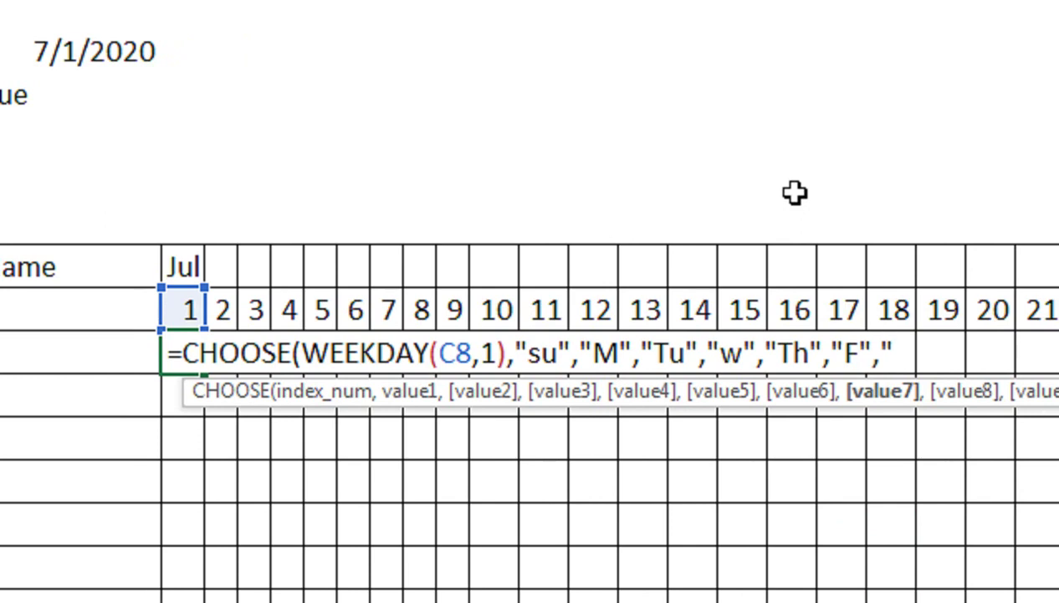
text(Sa)
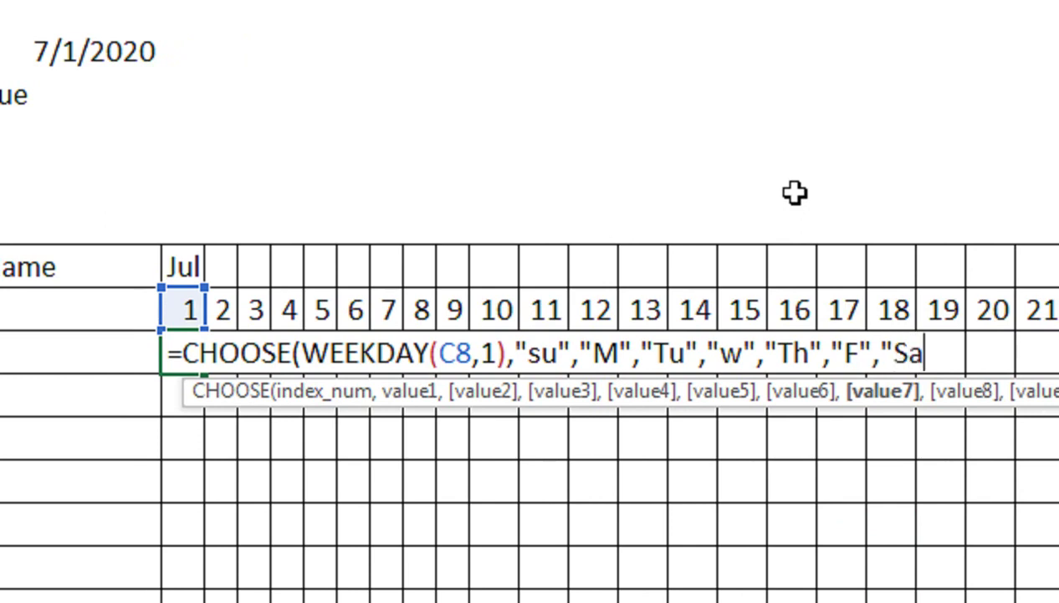
text("))
key(Return)
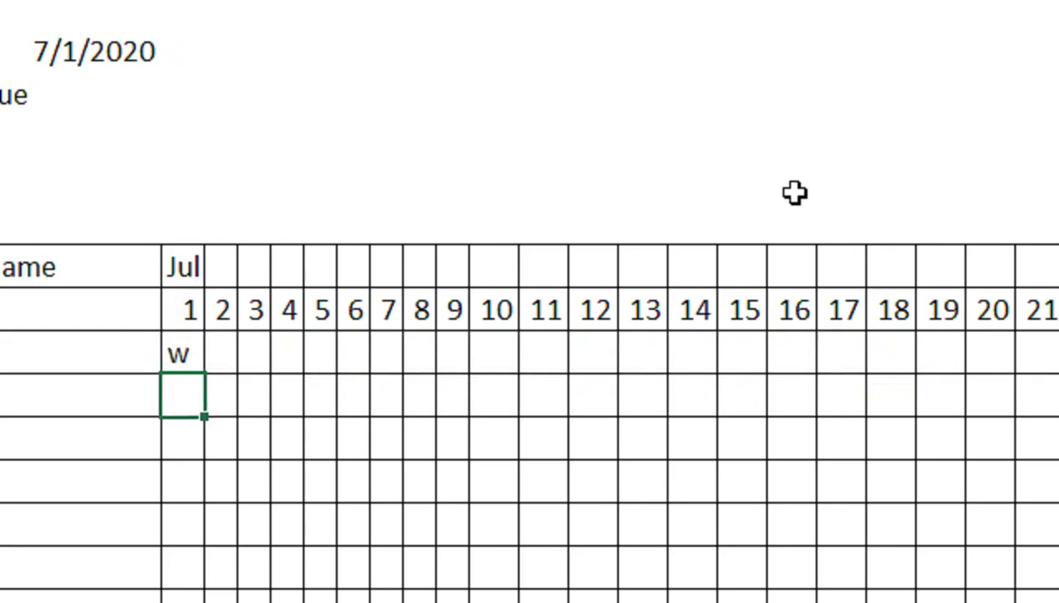
- Fill the C9 weekday formula across row 9 through AM9
key(shift+Right)
key(shift+Right)
key(shift+Right)
key(shift+Right)
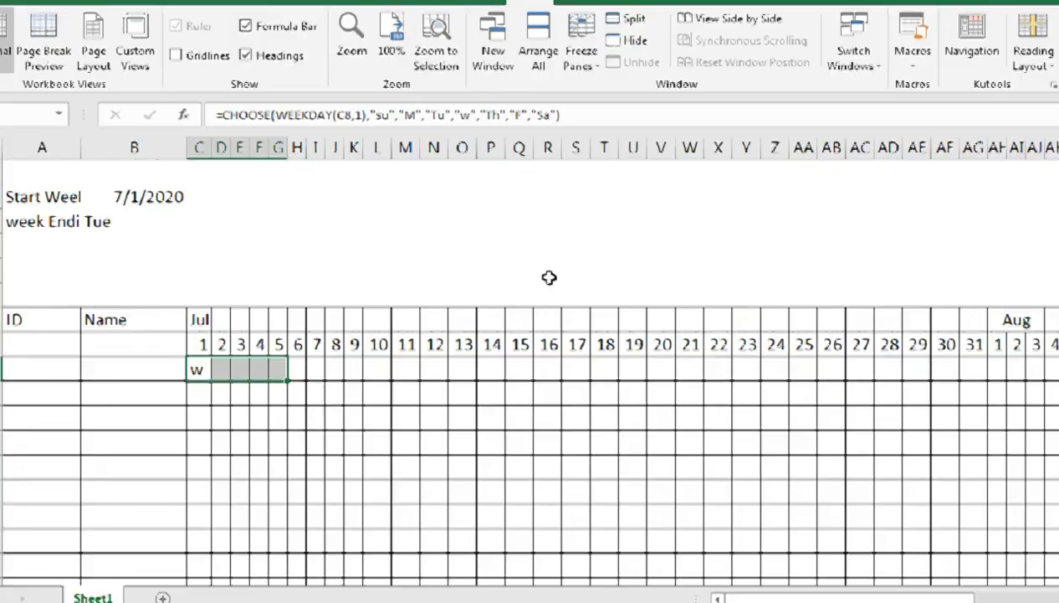
key(shift+Right)
key(shift+Right)
key(shift+Right)
key(shift+Right)
key(shift+Right)
key(shift+Right)
key(shift+Right)
key(shift+Right)
key(shift+Right)
key(shift+Right)
key(shift+Right)
key(shift+Right)
key(shift+Right)
key(shift+Right)
key(shift+Right)
key(shift+Right)
key(shift+Right)
key(shift+Right)
key(shift+Right)
key(shift+Right)
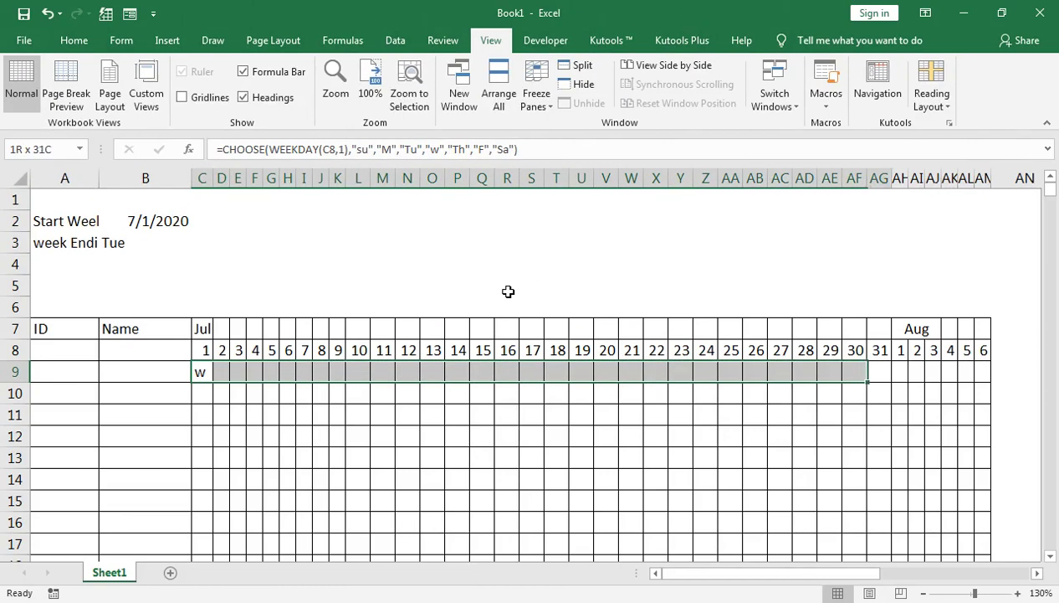
key(shift+Right)
key(shift+Right)
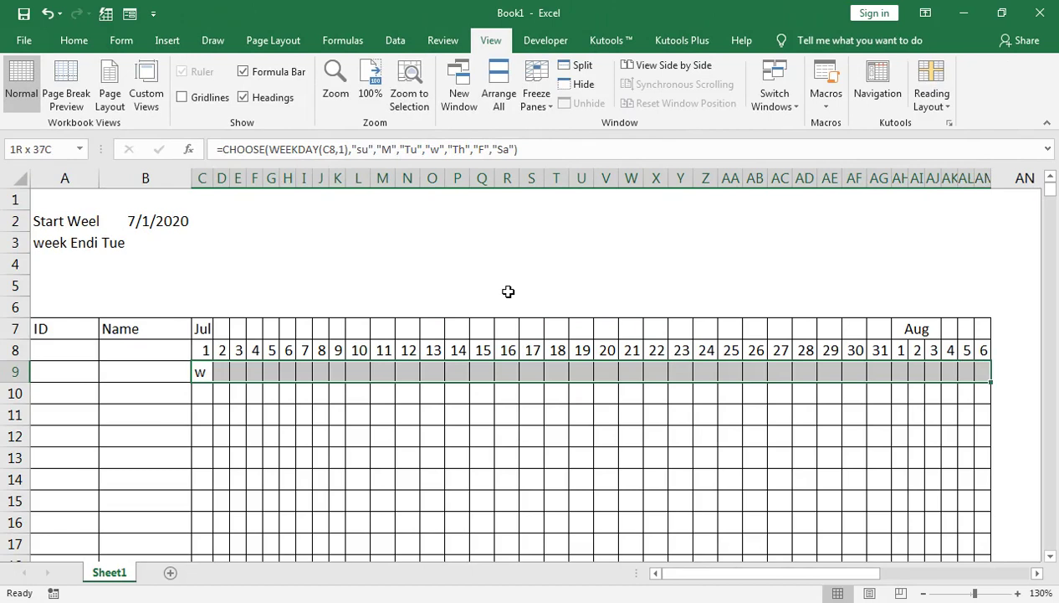
key(ctrl+r)
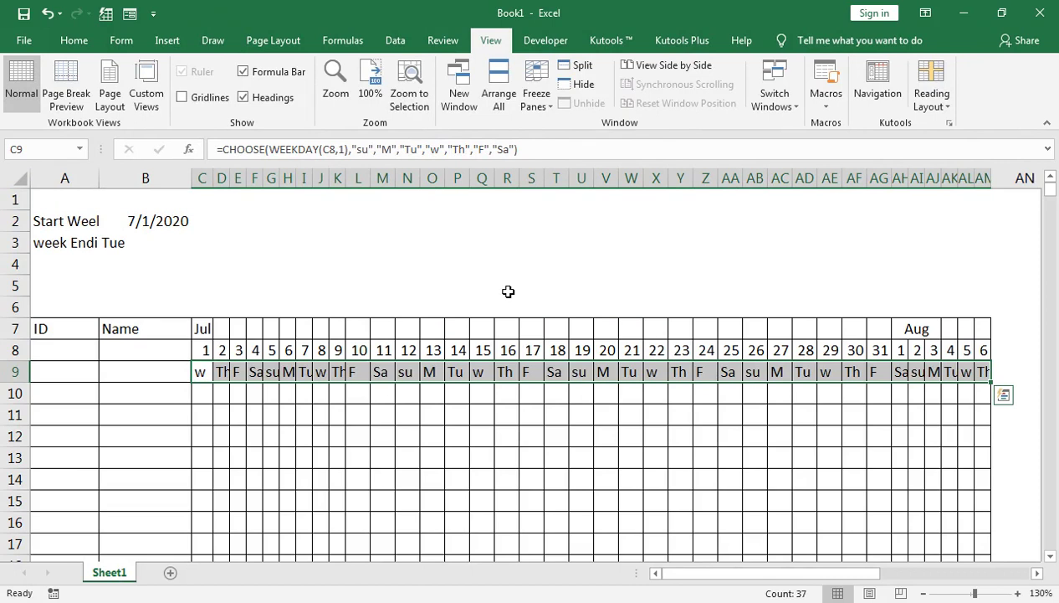
key(ctrl+q)
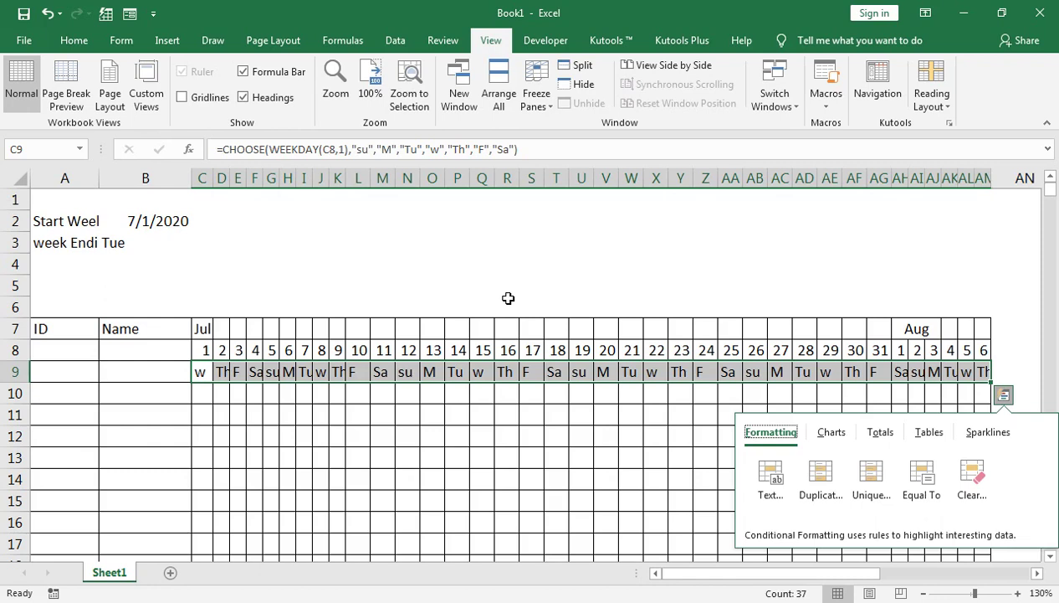
click(244, 361)
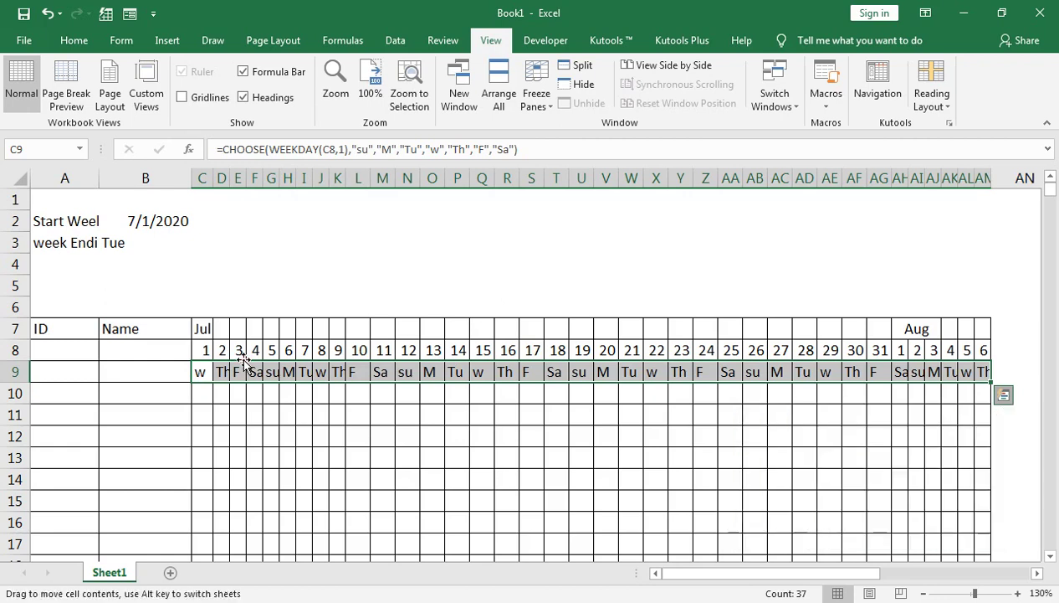
- AutoFit the width of all columns on the sheet to their contents
click(15, 179)
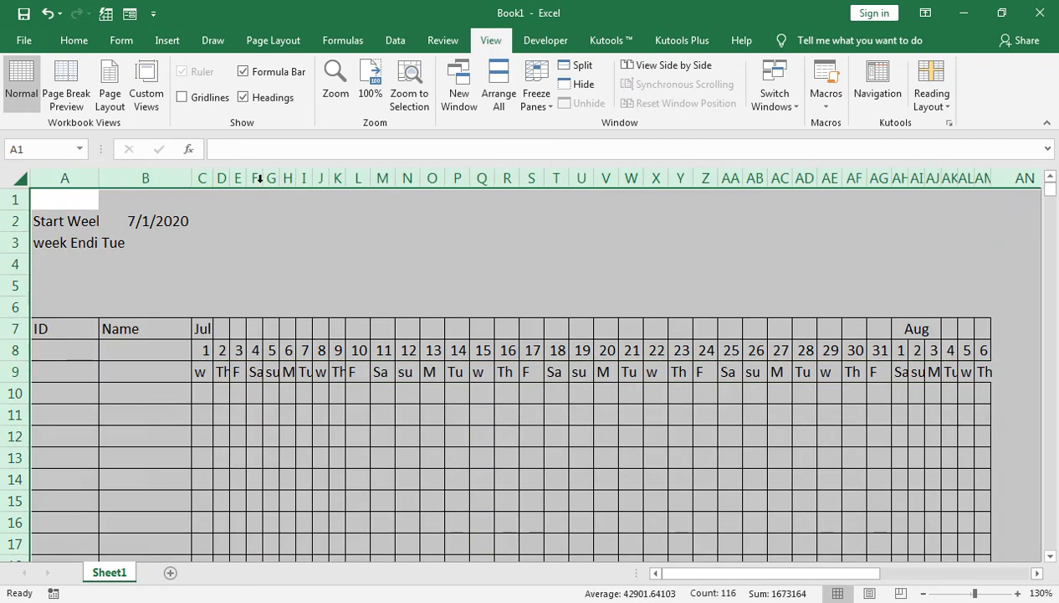
double_click(262, 177)
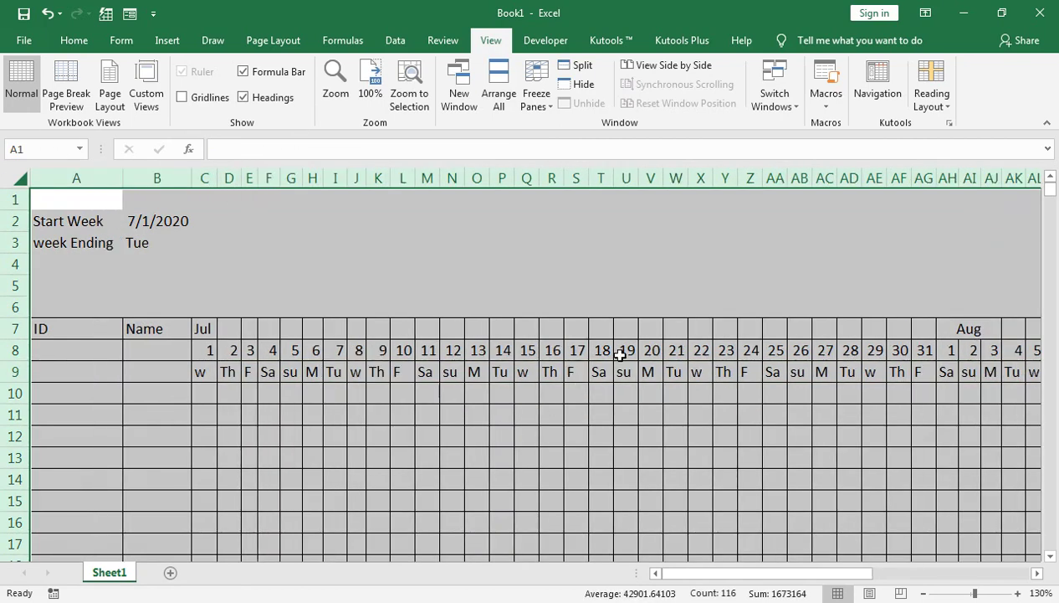
click(620, 355)
- Check the dates in row 8 against the weekday labels in row 9, going across to column AK
key(Right)
key(Right)
key(Right)
key(Right)
key(Right)
key(Right)
key(Right)
key(Right)
key(Right)
key(Right)
key(Right)
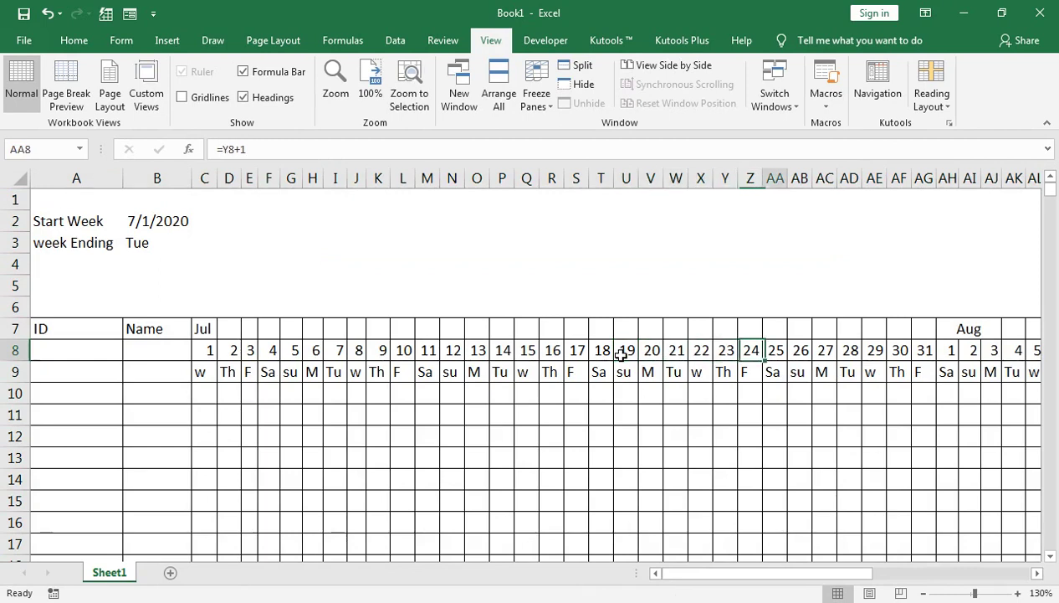
key(Right)
key(Right)
key(Right)
key(Right)
key(Right)
key(Right)
key(Right)
key(Right)
key(Right)
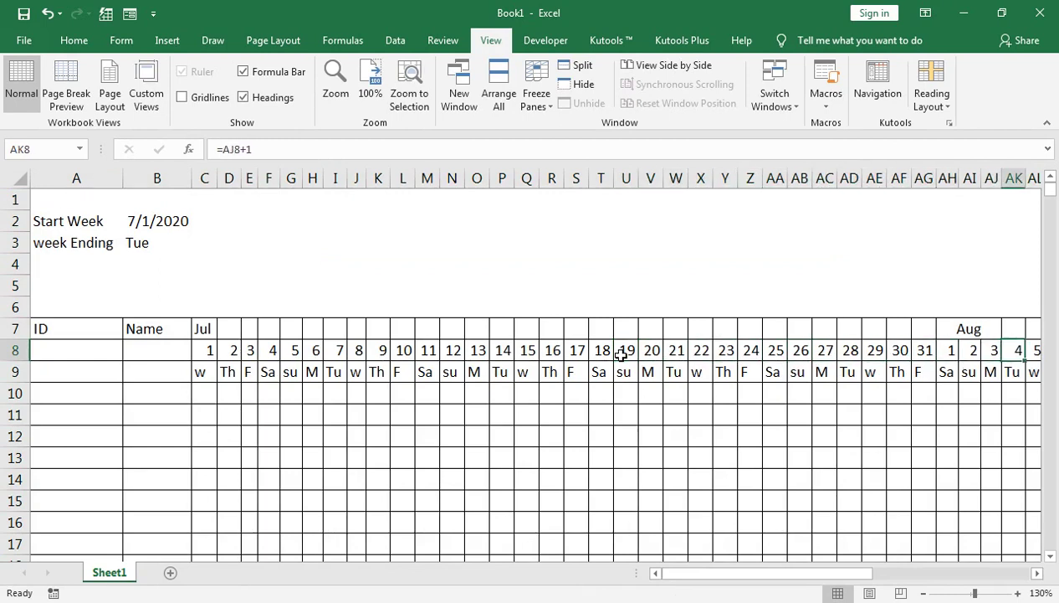